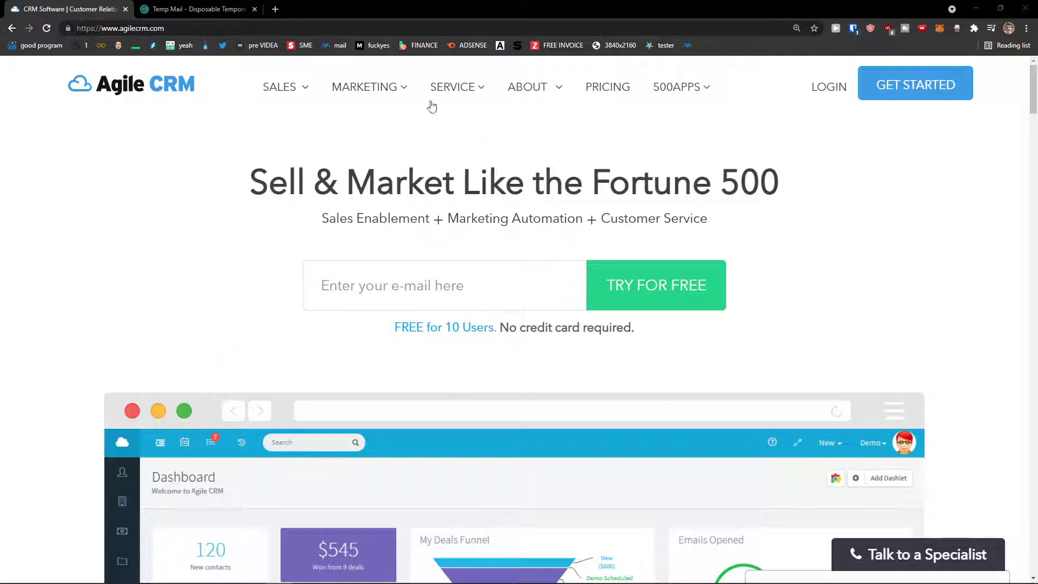
Copy the temporary e-mail address from Temp Mail and start an Agile CRM free trial with it.
{"action": "left_click", "coordinate": [170, 12]}
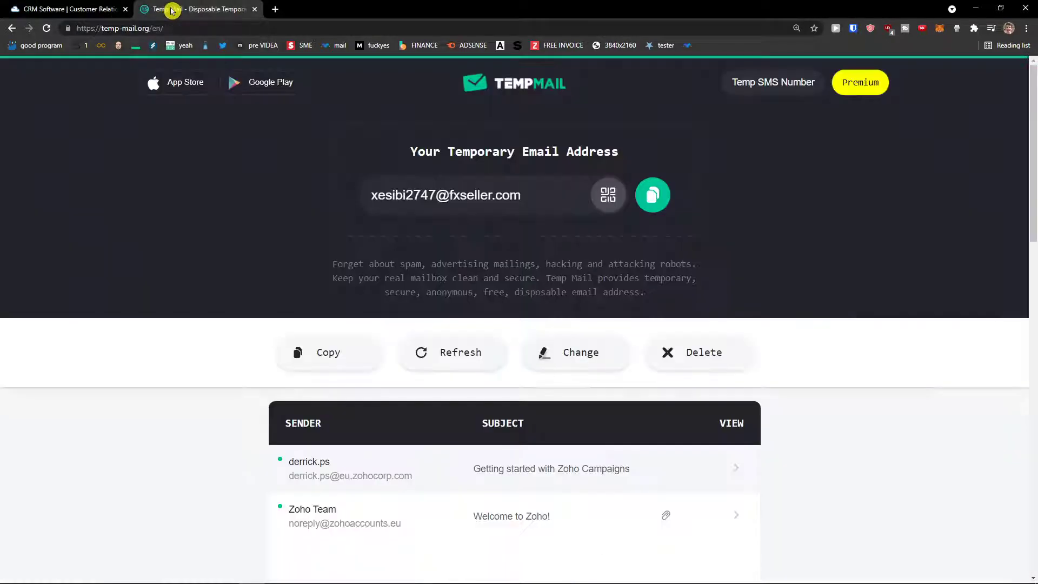
{"action": "left_click", "coordinate": [642, 196]}
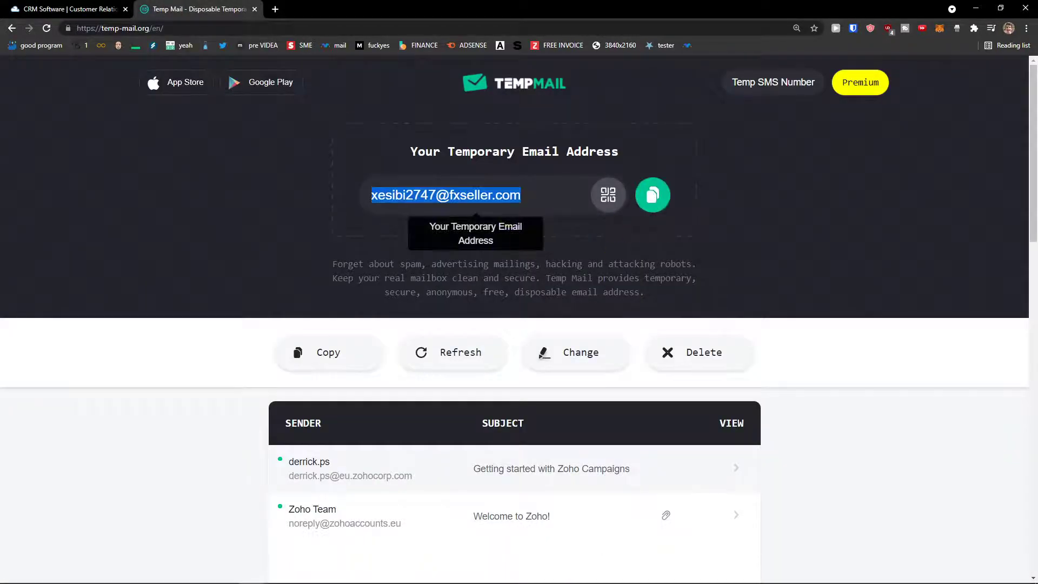
{"action": "left_click", "coordinate": [99, 4]}
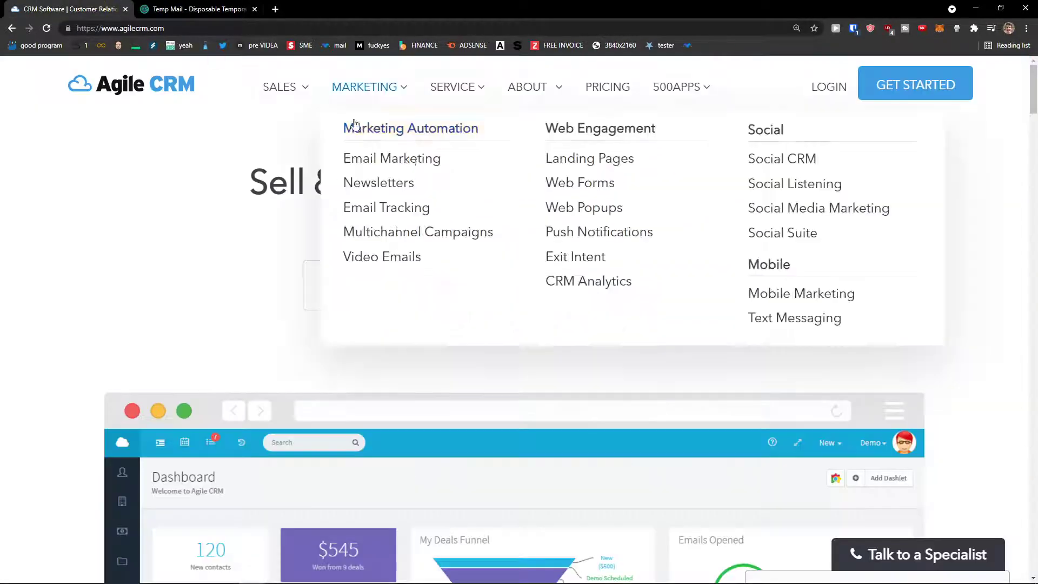
{"action": "left_click", "coordinate": [346, 265]}
{"action": "key", "text": "ctrl+v"}
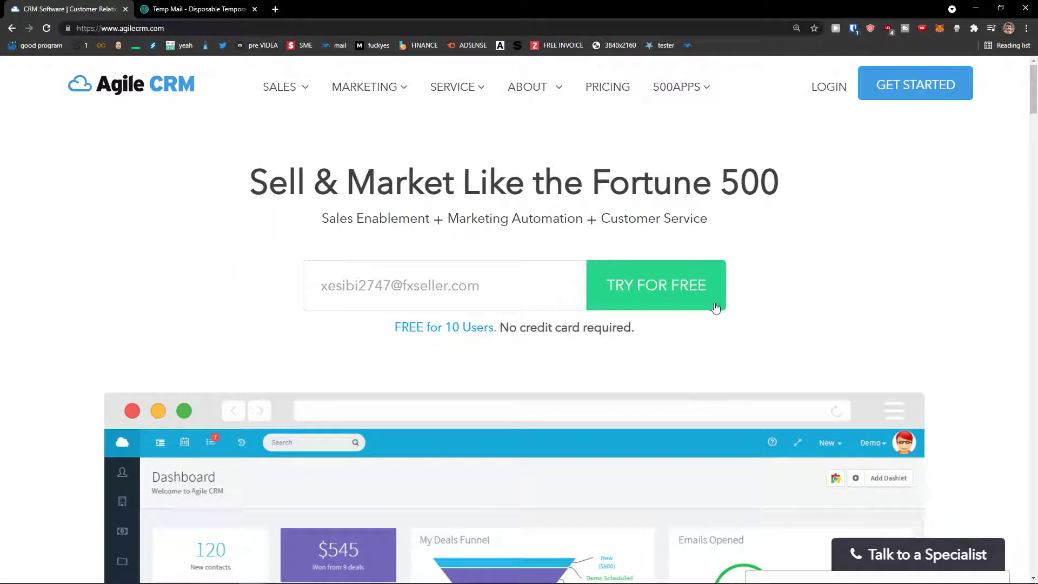
{"action": "left_click", "coordinate": [666, 285]}
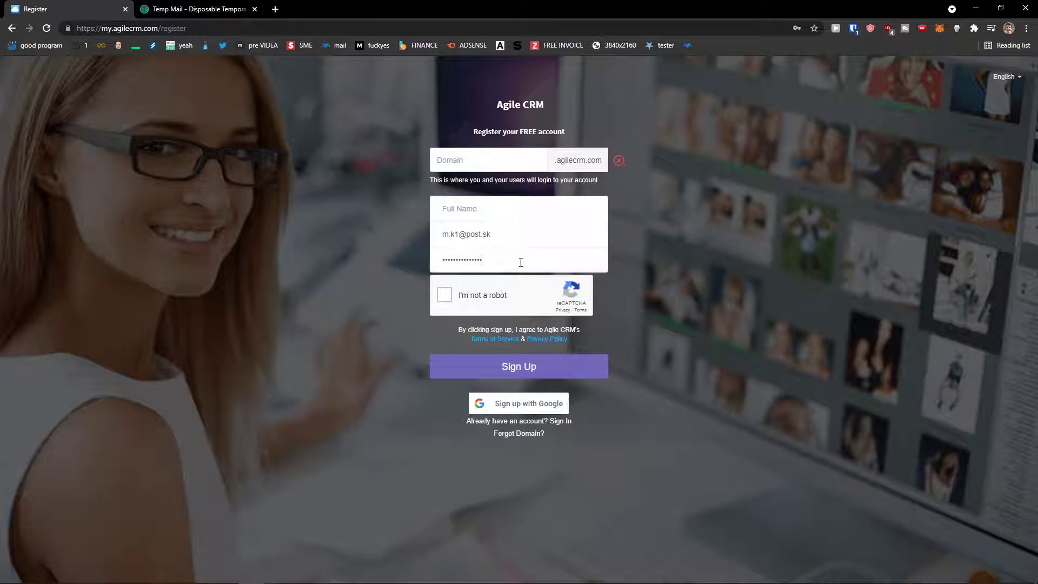
Fill the registration form with domain 'Sunwe', the user's full name and the temporary e-mail.
{"action": "left_click", "coordinate": [482, 153]}
{"action": "type", "text": "Sunwei1"}
{"action": "key", "text": "Tab"}
{"action": "key", "text": "Tab"}
{"action": "key", "text": "BackSpace"}
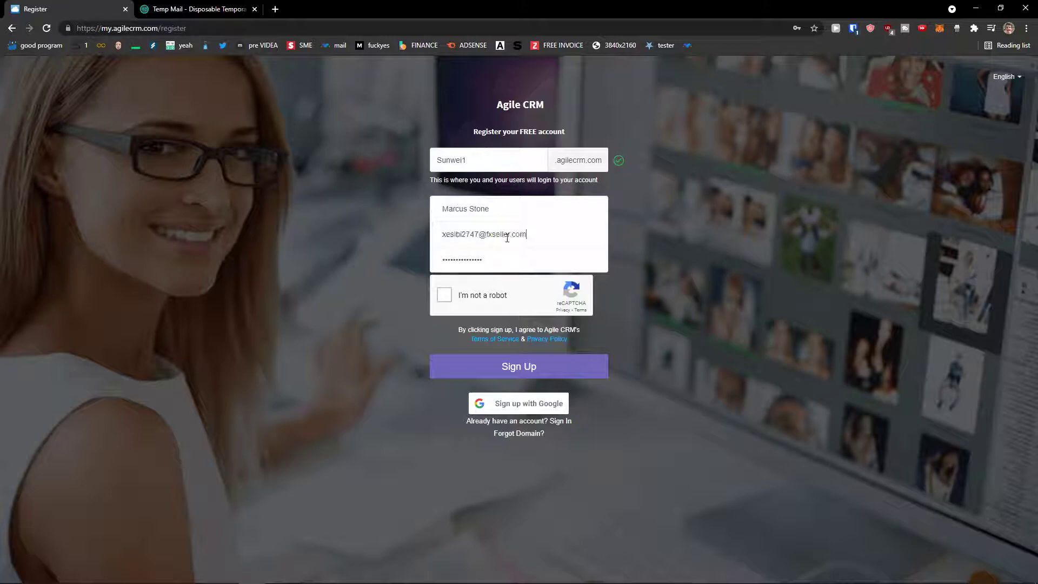
{"action": "left_click", "coordinate": [507, 238]}
{"action": "key", "text": "ctrl+v"}
{"action": "key", "text": "Tab"}
Submit the sign-up, dismiss the password prompt, and check the temporary inbox.
{"action": "left_click", "coordinate": [545, 378]}
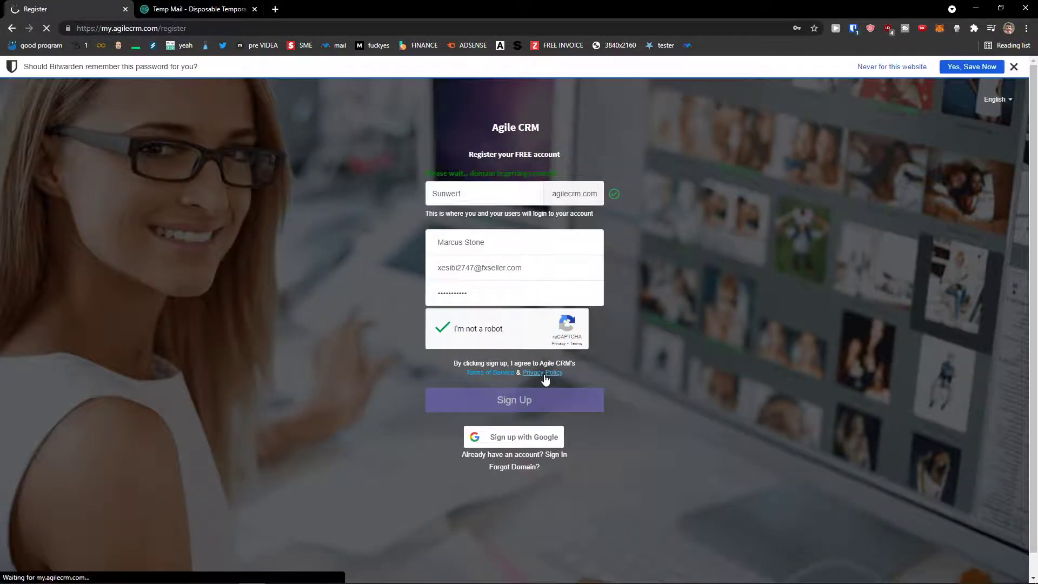
{"action": "left_click", "coordinate": [1014, 67]}
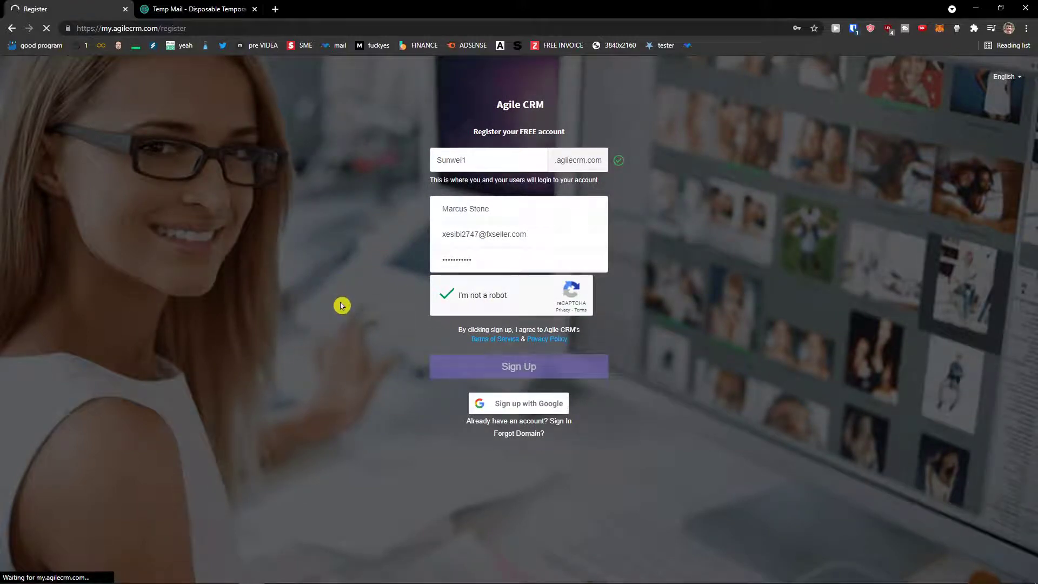
{"action": "left_click", "coordinate": [211, 9]}
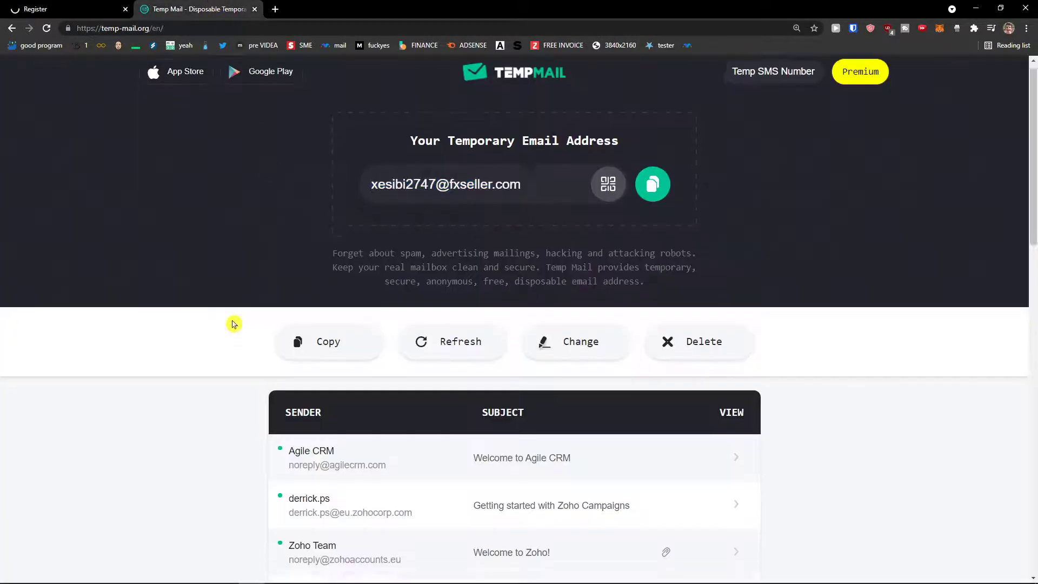
Open the Agile CRM welcome mail and select its login URL and username.
{"action": "scroll", "coordinate": [507, 420], "scroll_direction": "down", "scroll_amount": 1}
{"action": "left_click", "coordinate": [506, 418]}
{"action": "scroll", "coordinate": [387, 399], "scroll_direction": "down", "scroll_amount": 2}
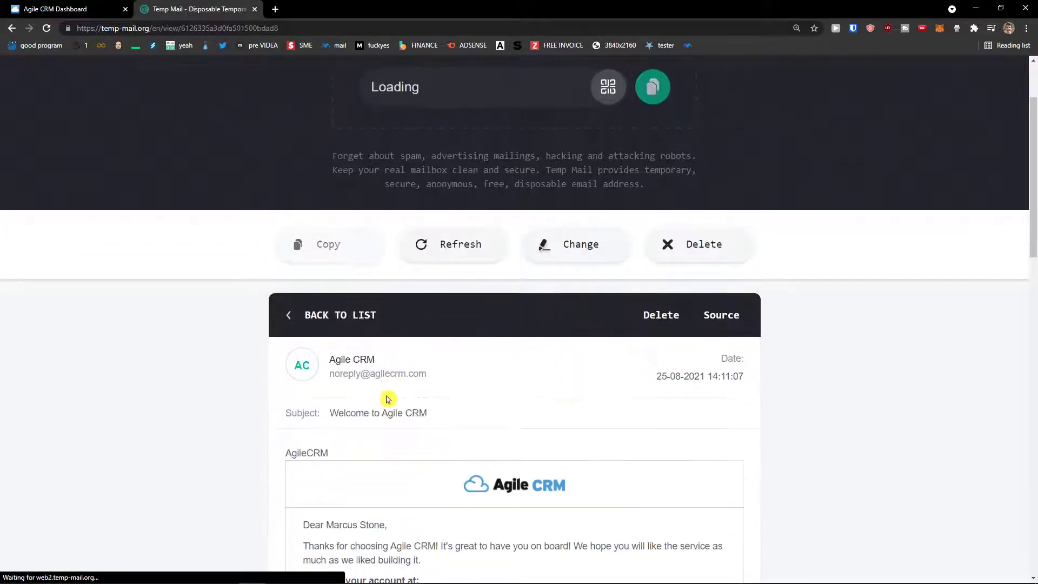
{"action": "scroll", "coordinate": [387, 398], "scroll_direction": "down", "scroll_amount": 4}
{"action": "left_click_drag", "start_coordinate": [457, 393], "coordinate": [530, 361]}
{"action": "left_click", "coordinate": [513, 414]}
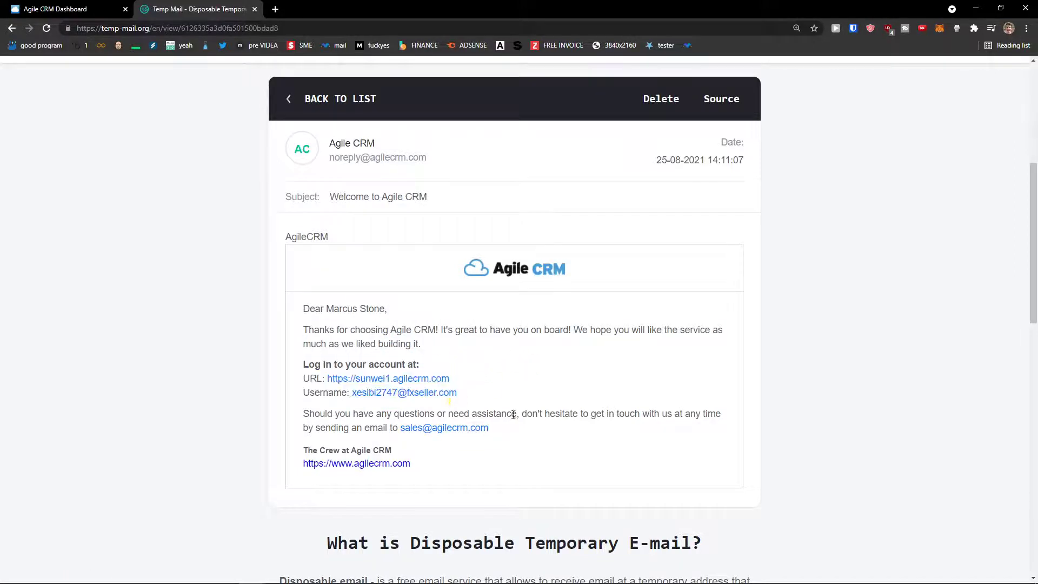
{"action": "left_click_drag", "start_coordinate": [457, 393], "coordinate": [350, 394]}
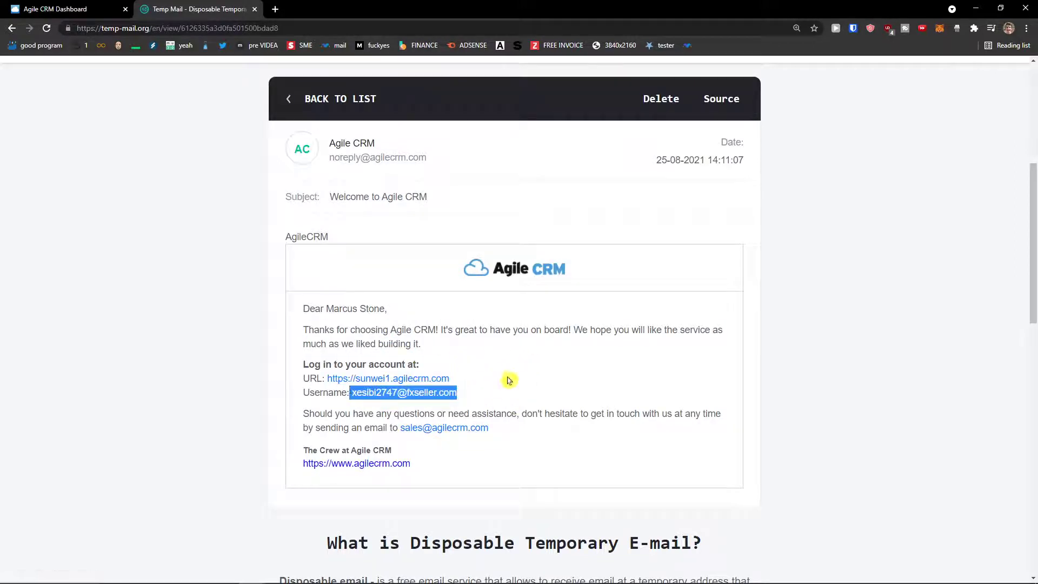
{"action": "left_click_drag", "start_coordinate": [508, 380], "coordinate": [352, 393]}
{"action": "left_click", "coordinate": [529, 386]}
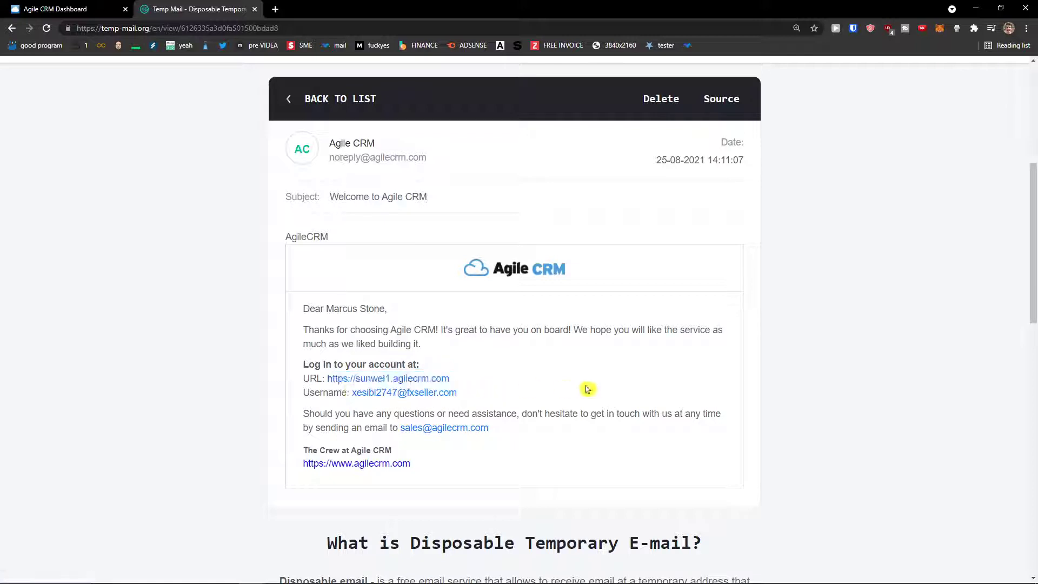
Zoom the dashboard to 150% and pick the Regular plan with 2 users.
{"action": "left_click", "coordinate": [89, 9]}
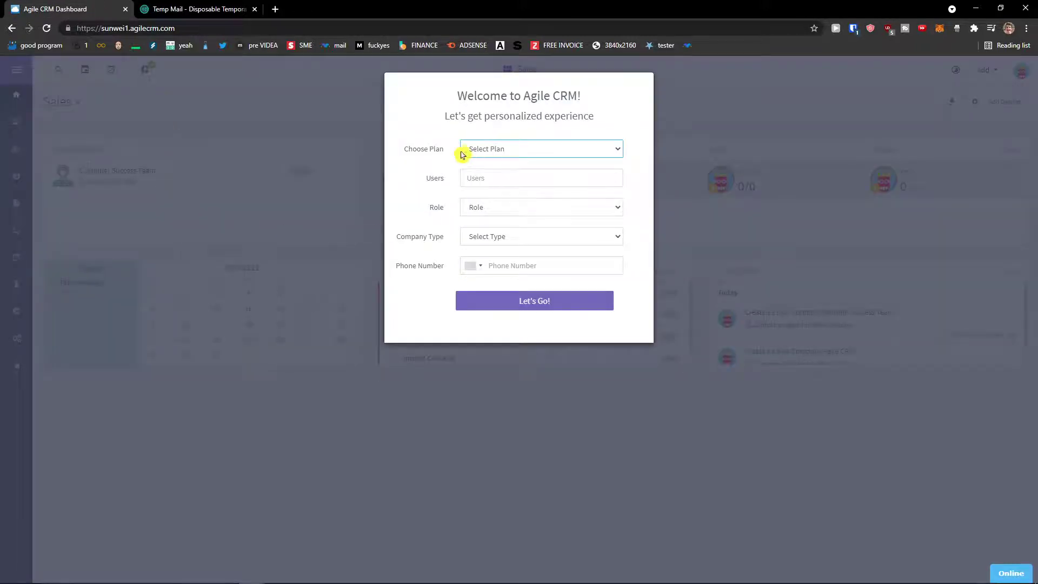
{"action": "key", "text": "ctrl+plus"}
{"action": "key", "text": "ctrl+plus"}
{"action": "key", "text": "ctrl+plus"}
{"action": "left_click", "coordinate": [528, 201]}
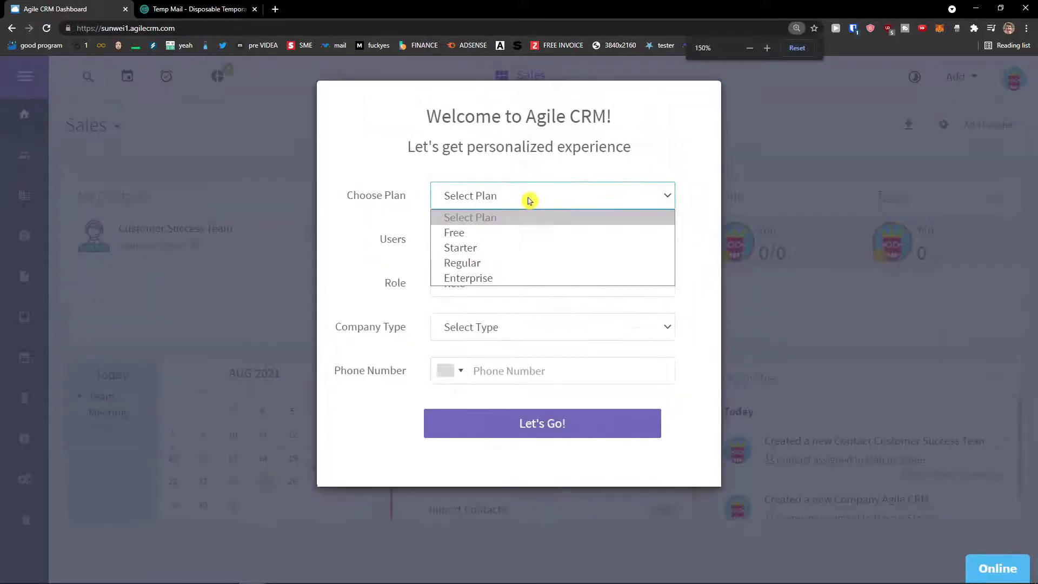
{"action": "left_click", "coordinate": [479, 268]}
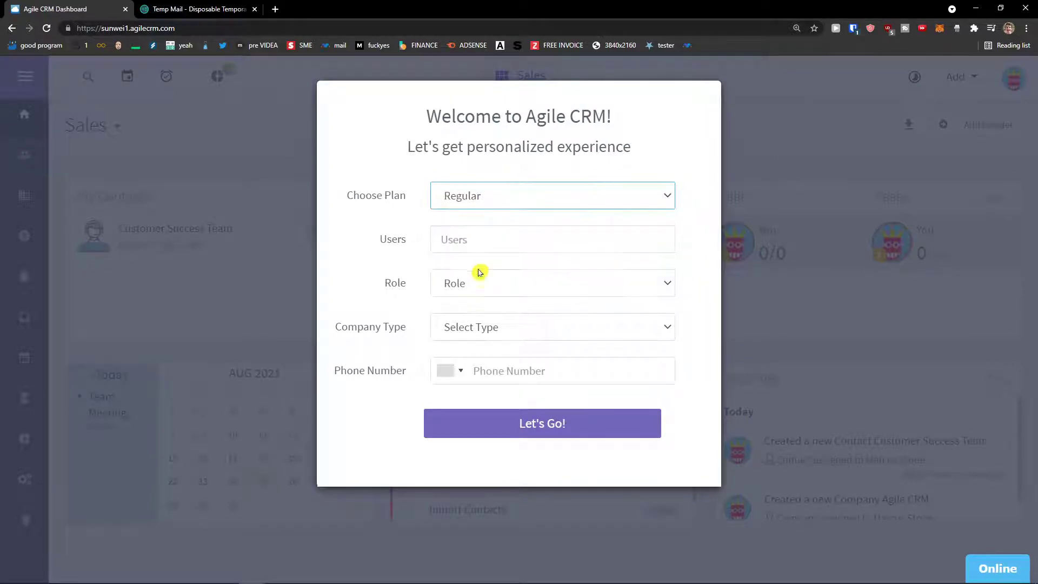
{"action": "left_click", "coordinate": [478, 205]}
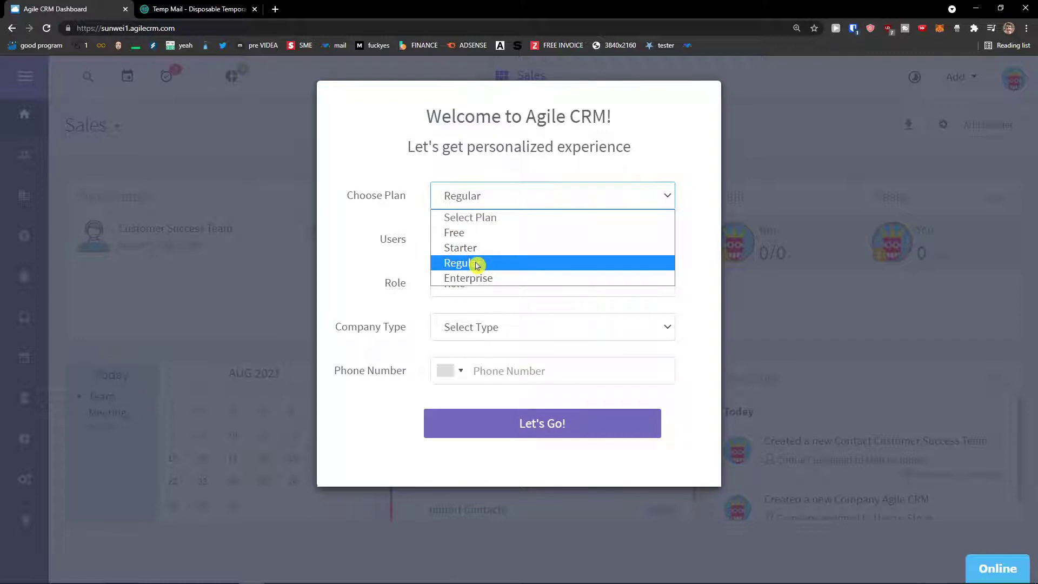
{"action": "left_click", "coordinate": [477, 265]}
{"action": "left_click", "coordinate": [629, 246]}
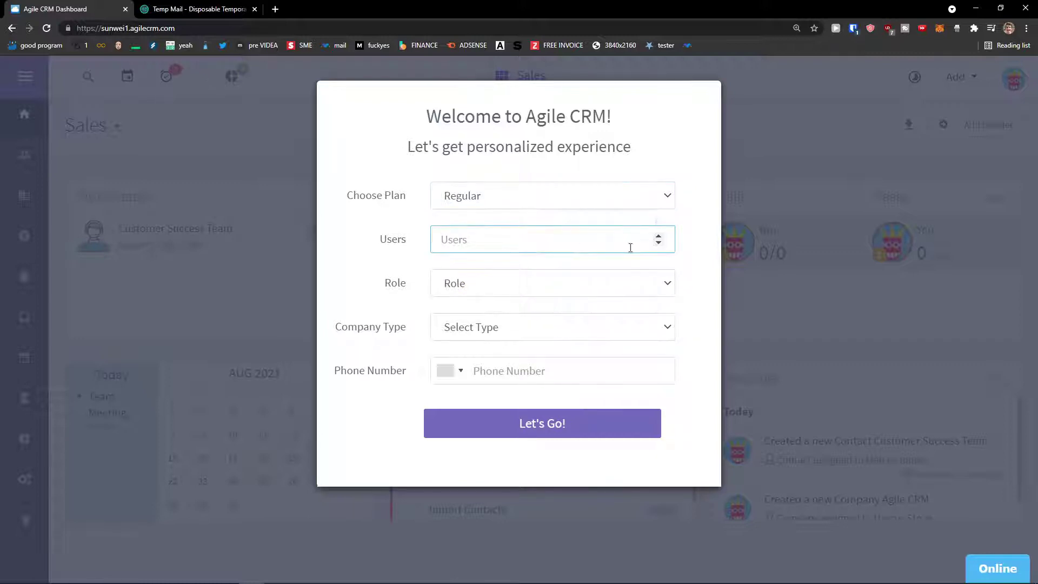
{"action": "key", "text": "ctrl+a"}
{"action": "type", "text": "2"}
{"action": "left_click", "coordinate": [373, 239]}
Set role CEO, company type Marketing Agency, enter a phone number, and submit.
{"action": "left_click", "coordinate": [490, 289]}
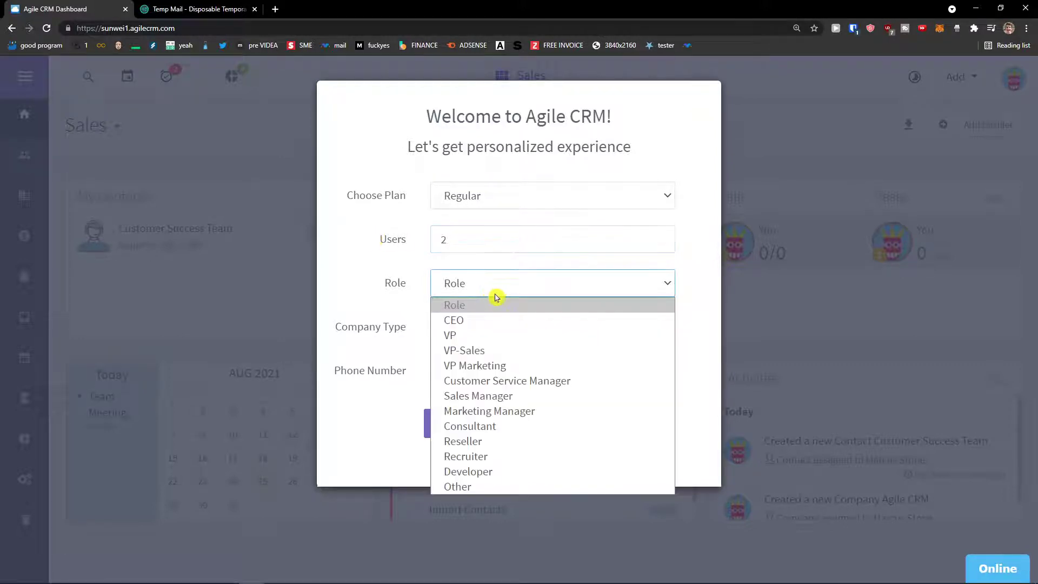
{"action": "left_click", "coordinate": [488, 322]}
{"action": "left_click", "coordinate": [519, 327]}
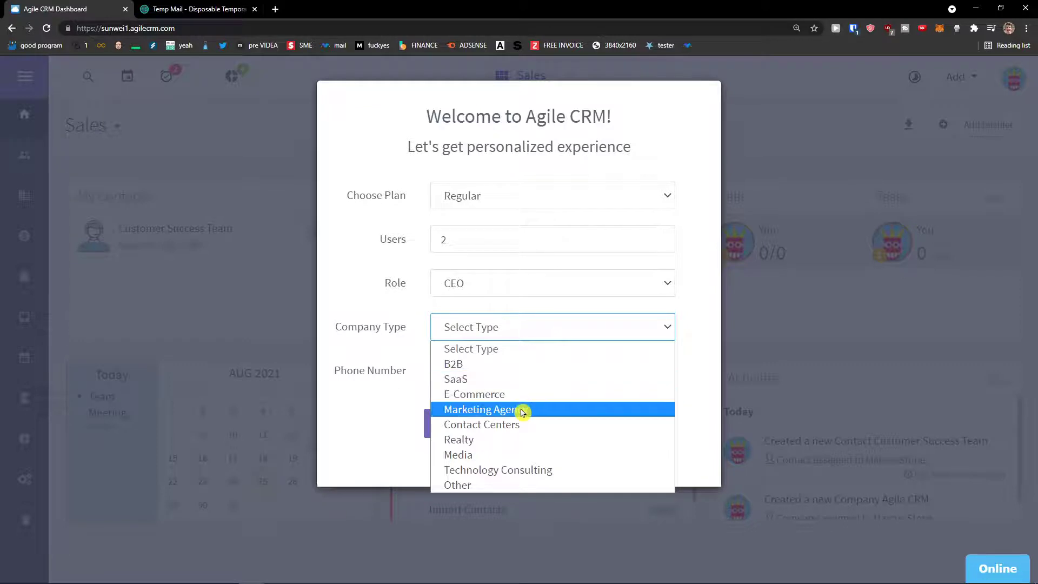
{"action": "left_click", "coordinate": [524, 410]}
{"action": "left_click", "coordinate": [500, 370]}
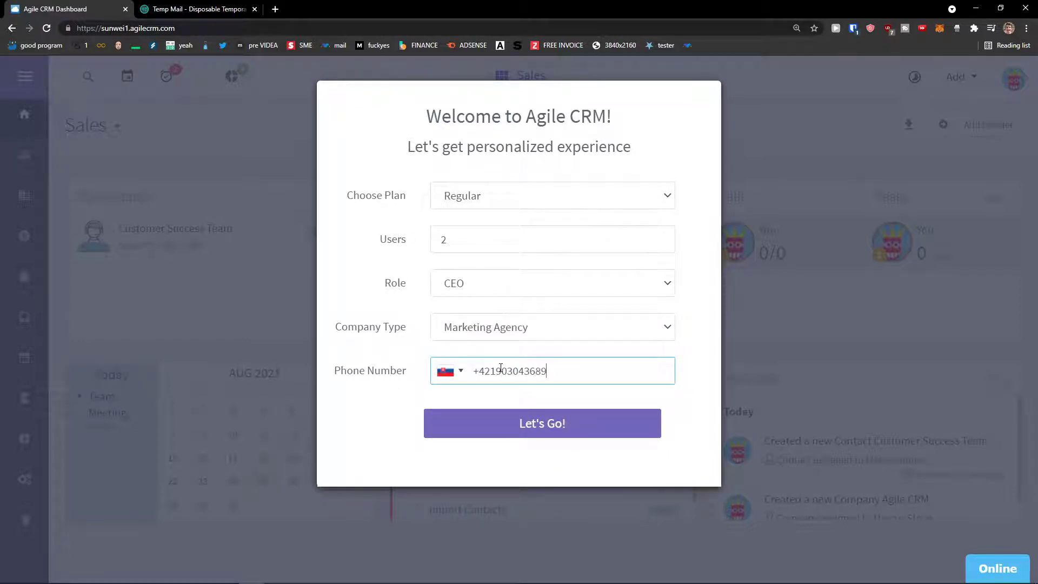
{"action": "left_click", "coordinate": [504, 432]}
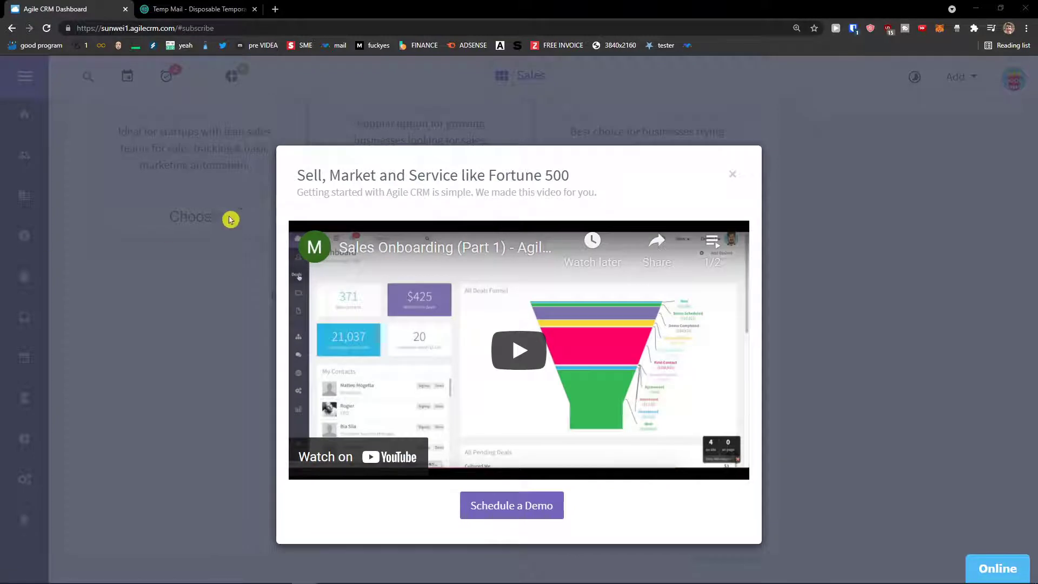
Close the onboarding video and send invitations with a second colleague's pasted e-mail.
{"action": "left_click", "coordinate": [733, 175]}
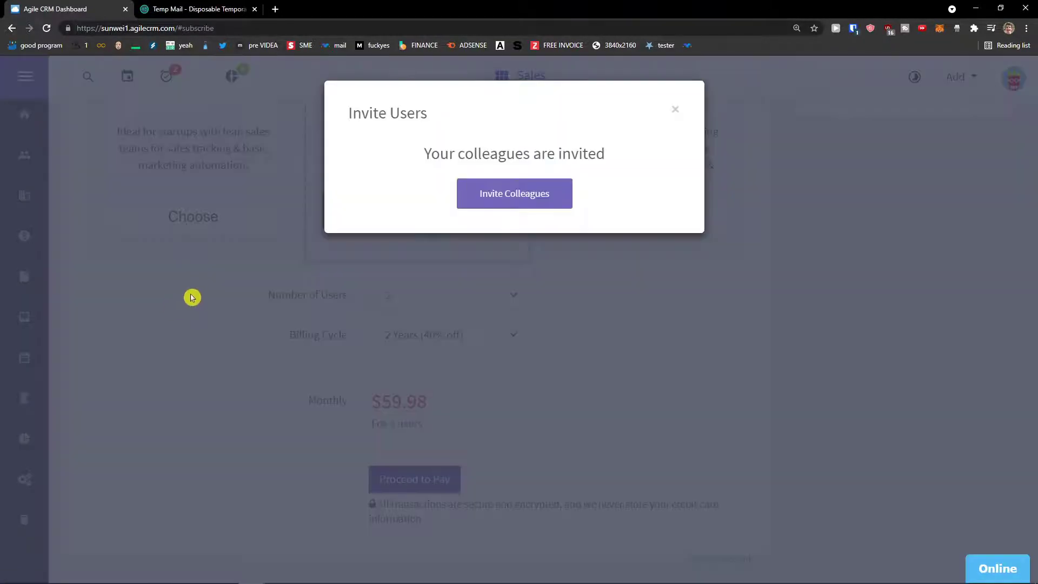
{"action": "left_click", "coordinate": [504, 204]}
{"action": "left_click", "coordinate": [510, 235]}
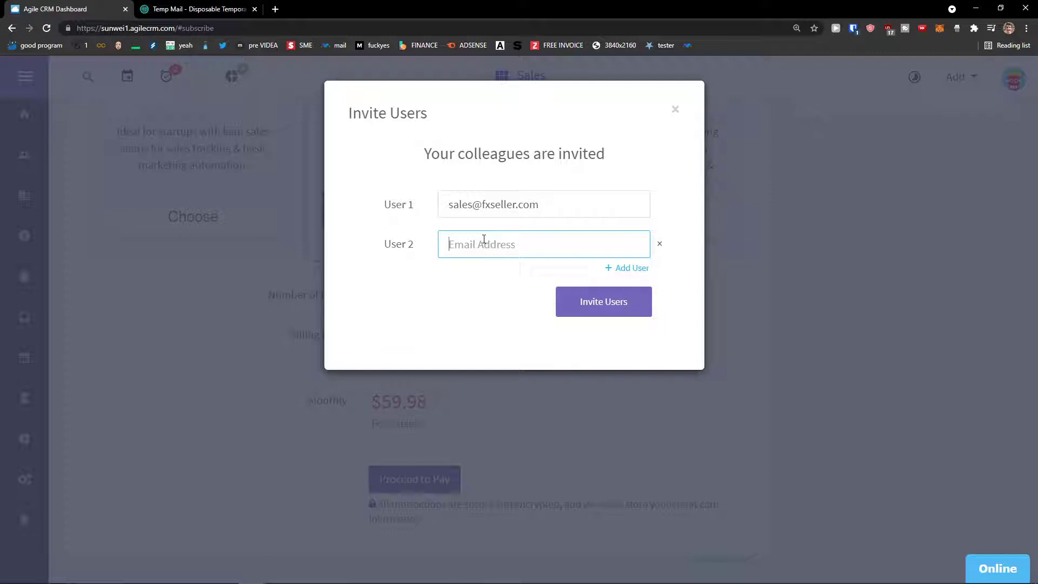
{"action": "key", "text": "ctrl+v"}
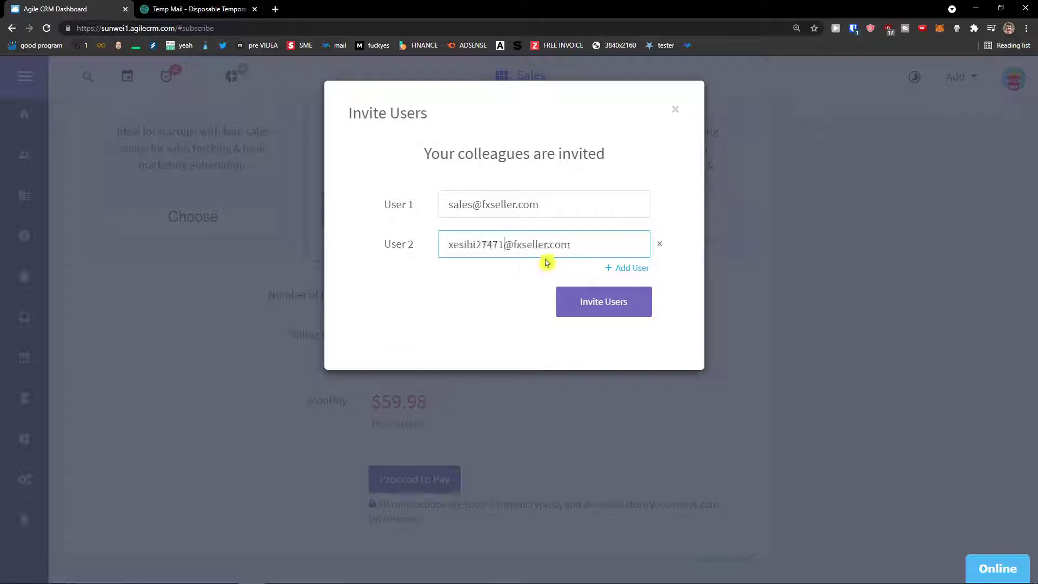
{"action": "left_click", "coordinate": [609, 308]}
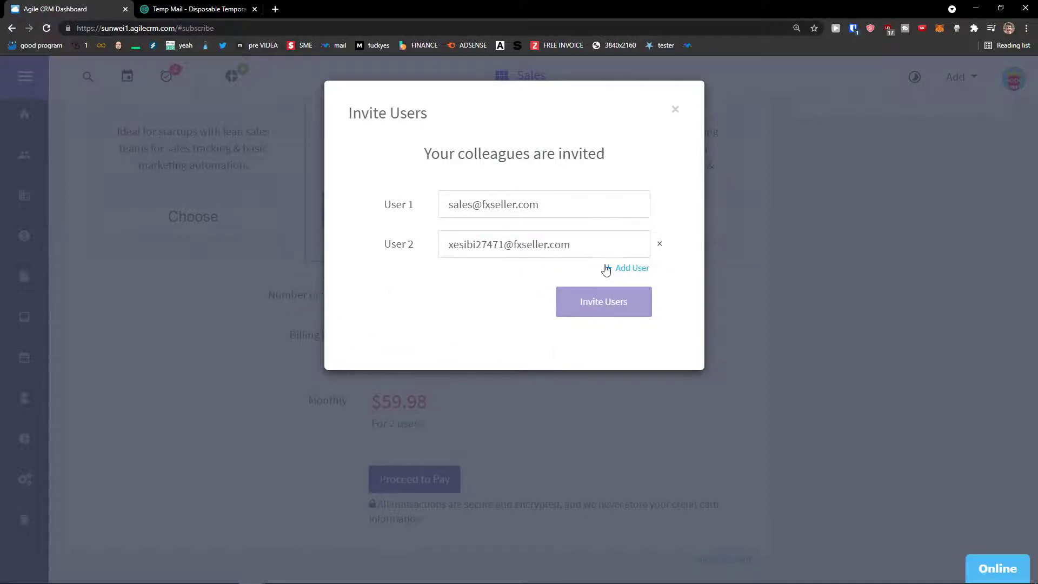
Scroll through the Plan and Upgrade page to review the pricing options.
{"action": "scroll", "coordinate": [567, 303], "scroll_direction": "up", "scroll_amount": 3}
{"action": "scroll", "coordinate": [581, 301], "scroll_direction": "up", "scroll_amount": 2}
{"action": "scroll", "coordinate": [542, 280], "scroll_direction": "down", "scroll_amount": 1}
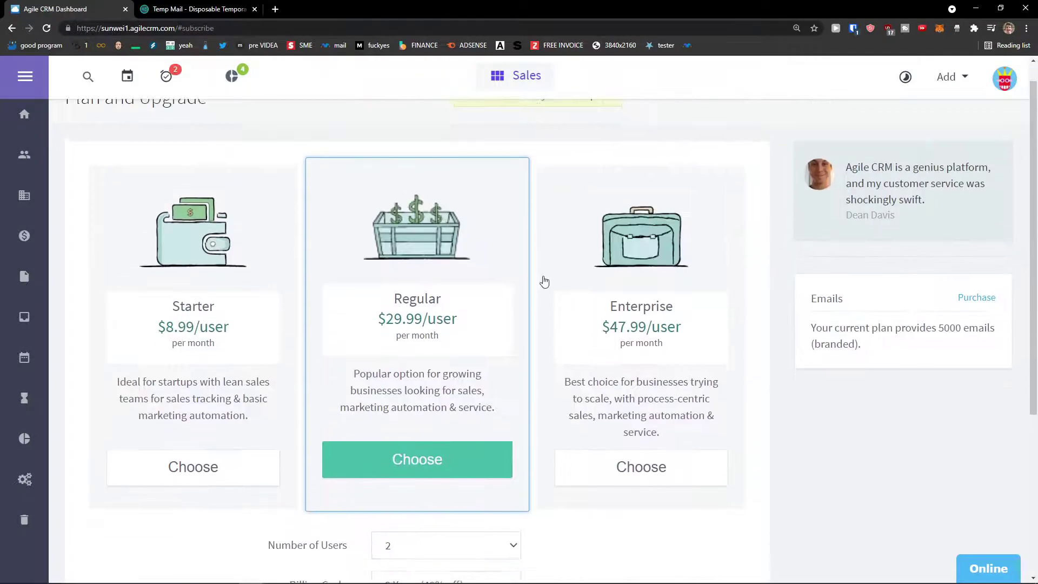
{"action": "scroll", "coordinate": [542, 279], "scroll_direction": "up", "scroll_amount": 1}
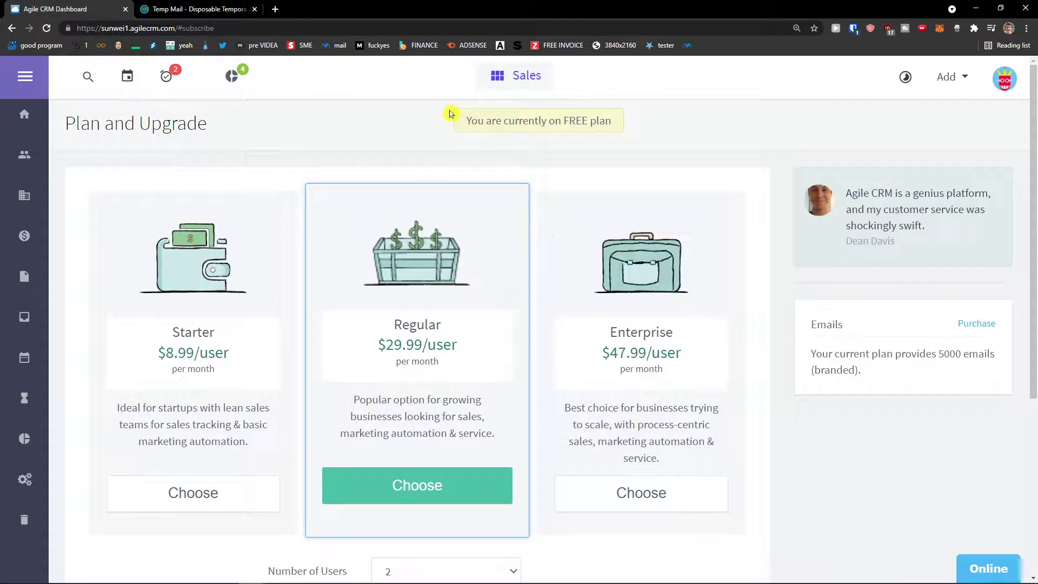
{"action": "scroll", "coordinate": [536, 212], "scroll_direction": "down", "scroll_amount": 5}
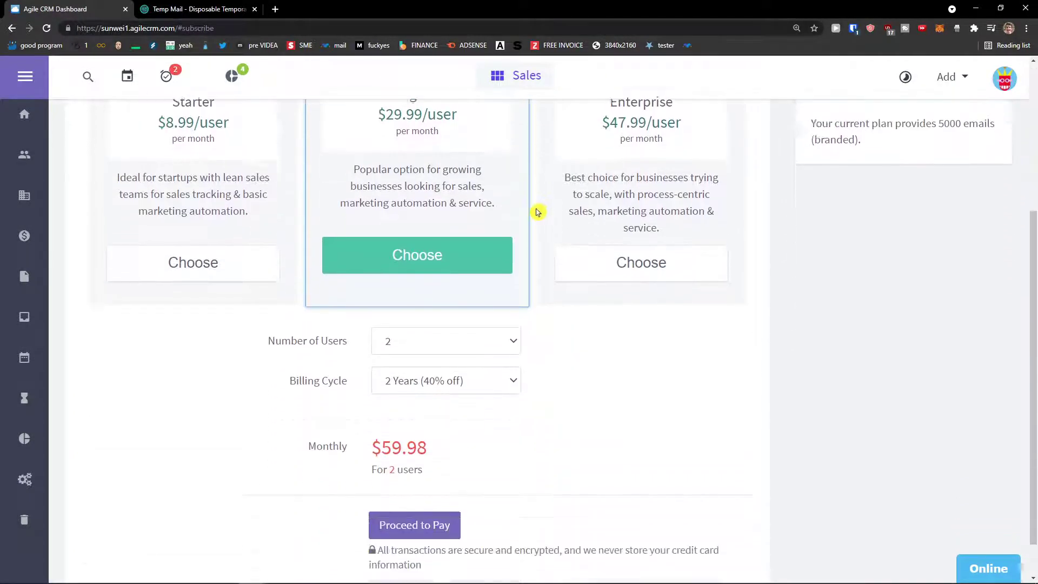
{"action": "scroll", "coordinate": [532, 214], "scroll_direction": "up", "scroll_amount": 5}
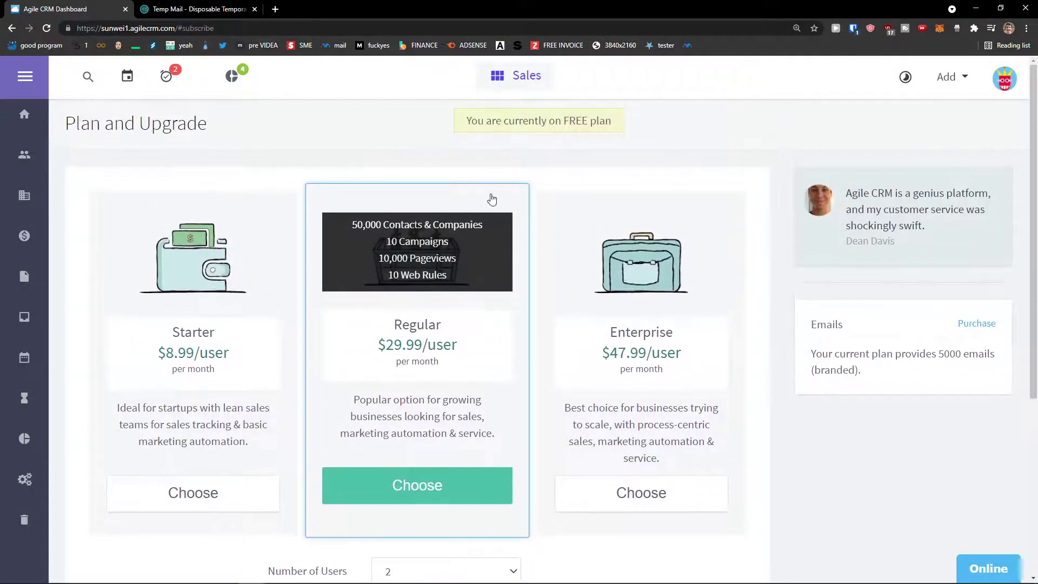
{"action": "left_click_drag", "start_coordinate": [470, 122], "coordinate": [465, 122]}
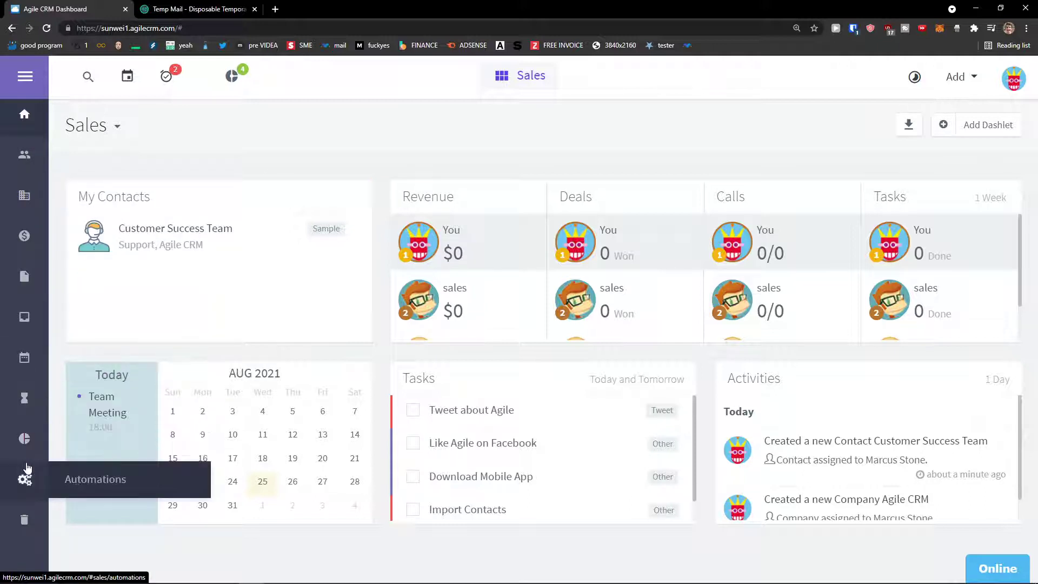
{"action": "left_click", "coordinate": [529, 88]}
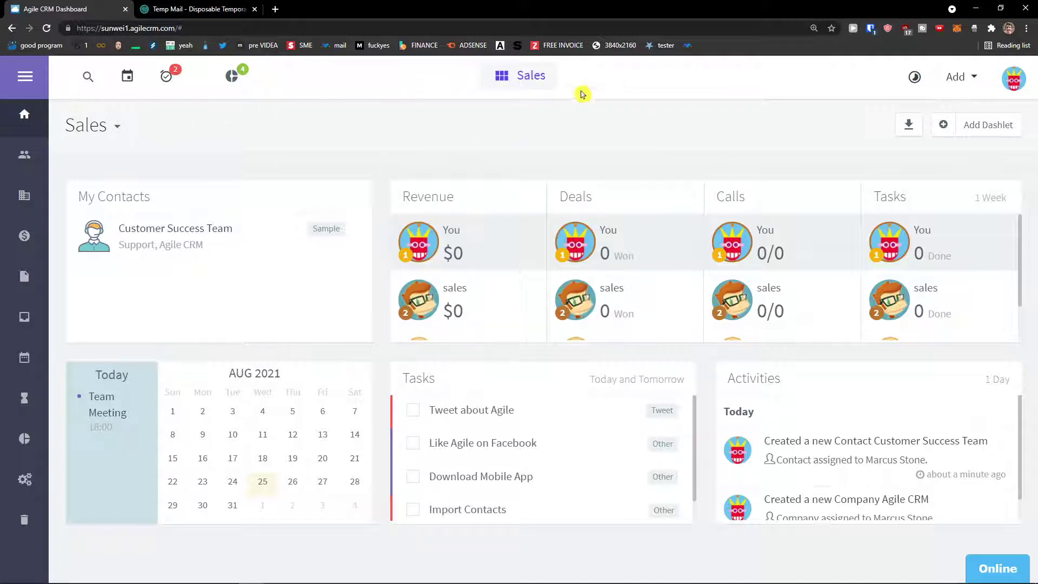
{"action": "mouse_move", "coordinate": [532, 81]}
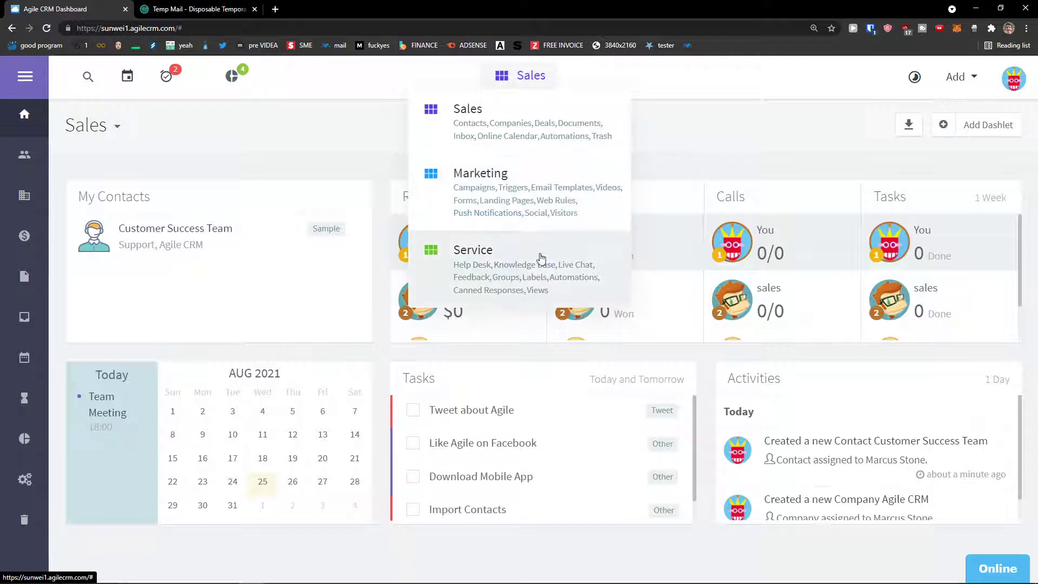
{"action": "left_click", "coordinate": [319, 149]}
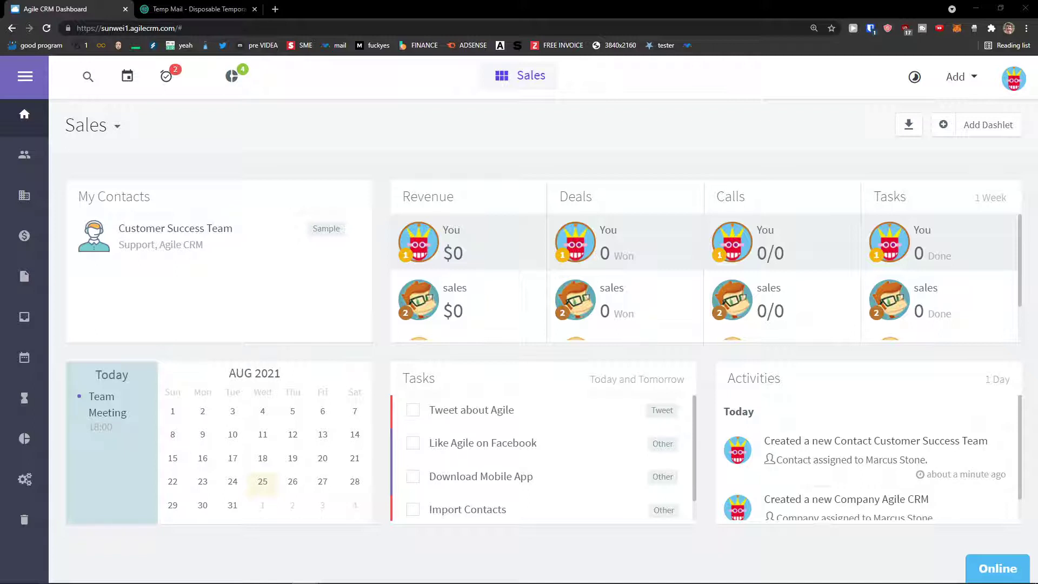
Browse the Contacts and Companies lists, dismissing the contact import prompt.
{"action": "left_click", "coordinate": [27, 156]}
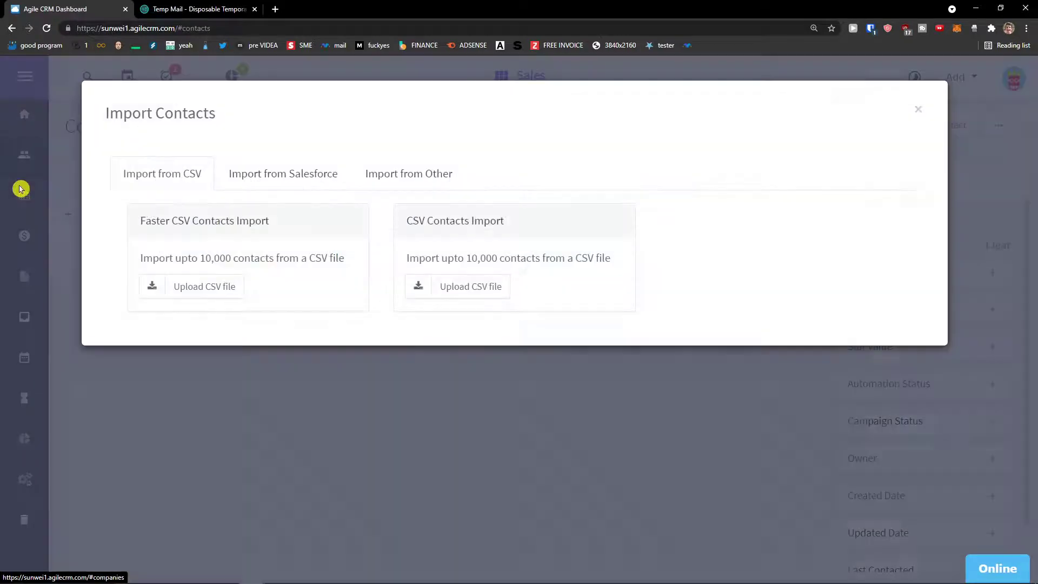
{"action": "left_click", "coordinate": [918, 110]}
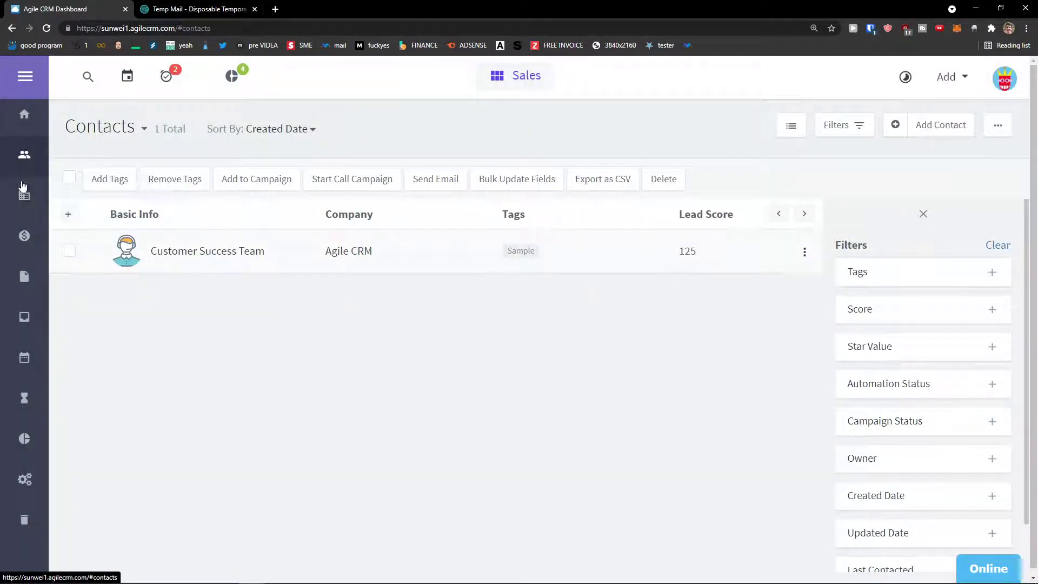
{"action": "left_click", "coordinate": [23, 198]}
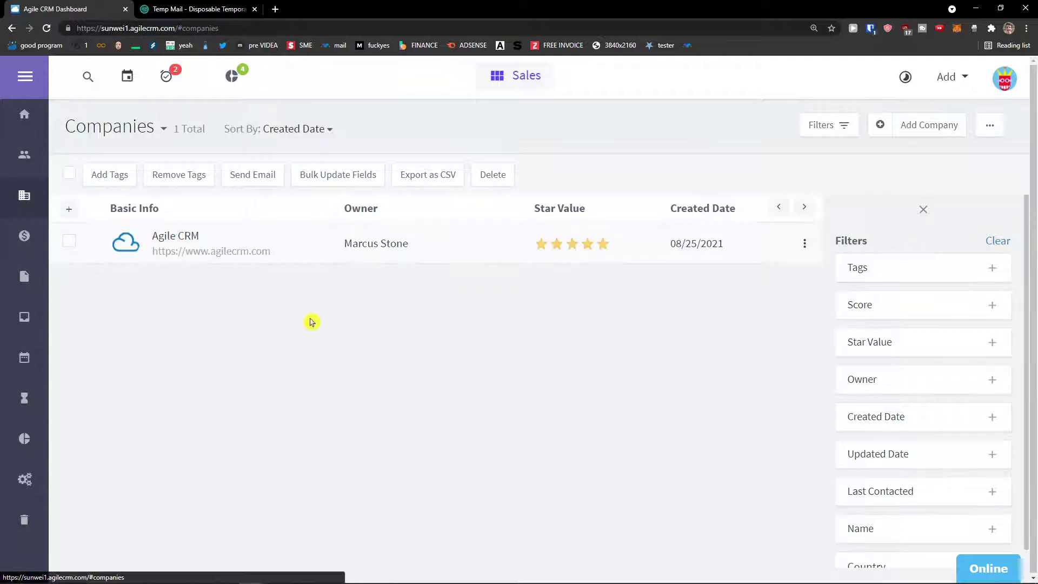
{"action": "left_click", "coordinate": [19, 157]}
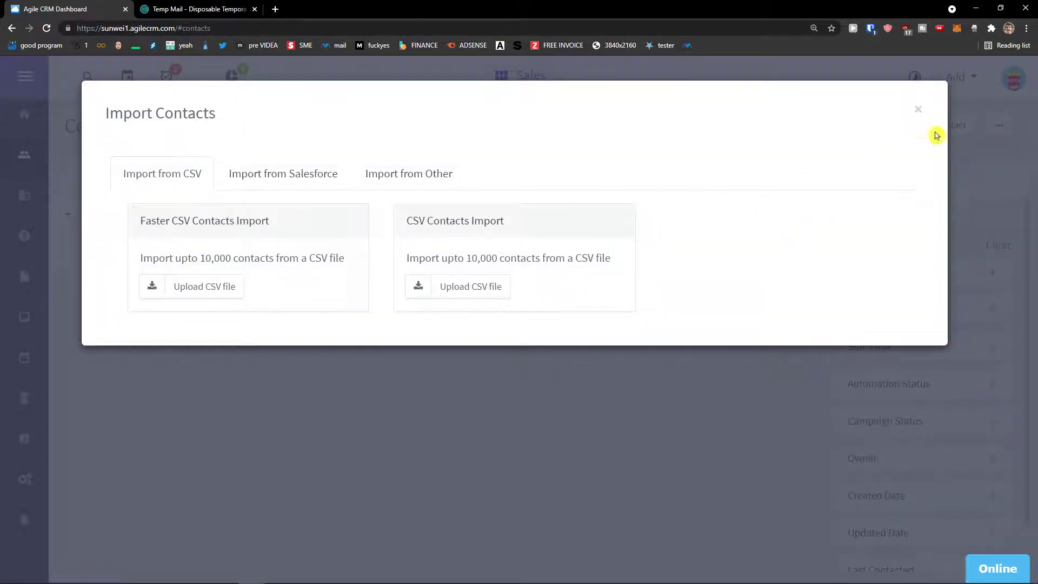
{"action": "left_click", "coordinate": [920, 110]}
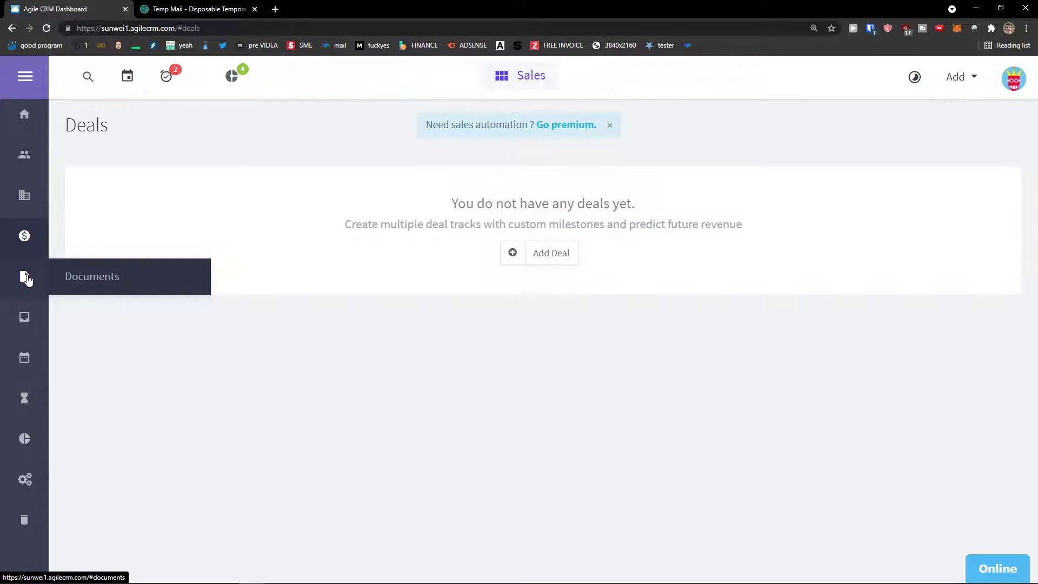
Look through Inbox, Activities filters, Reports and Automations, then show the Add menu.
{"action": "left_click", "coordinate": [25, 321]}
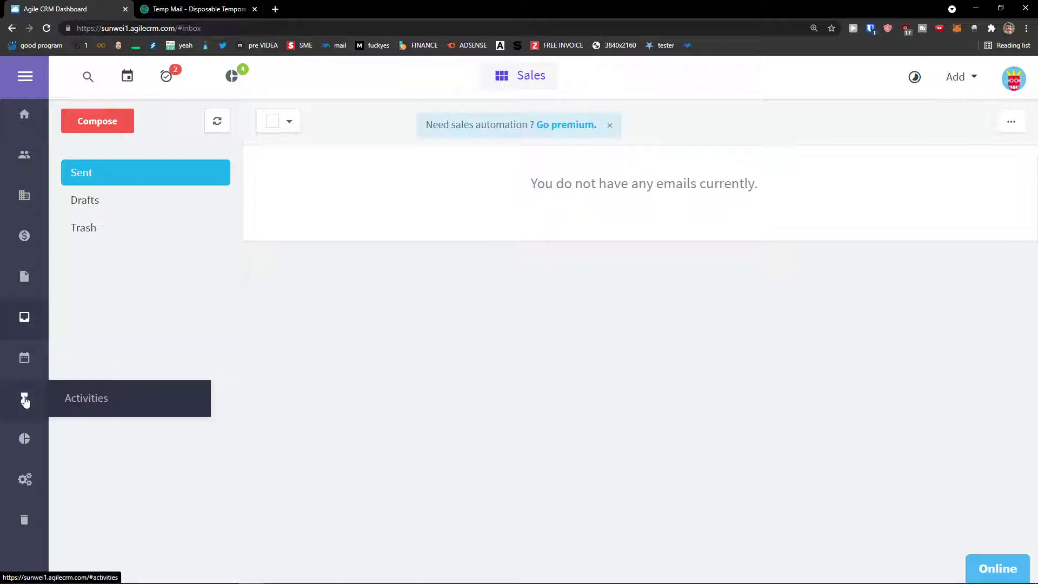
{"action": "left_click", "coordinate": [24, 400]}
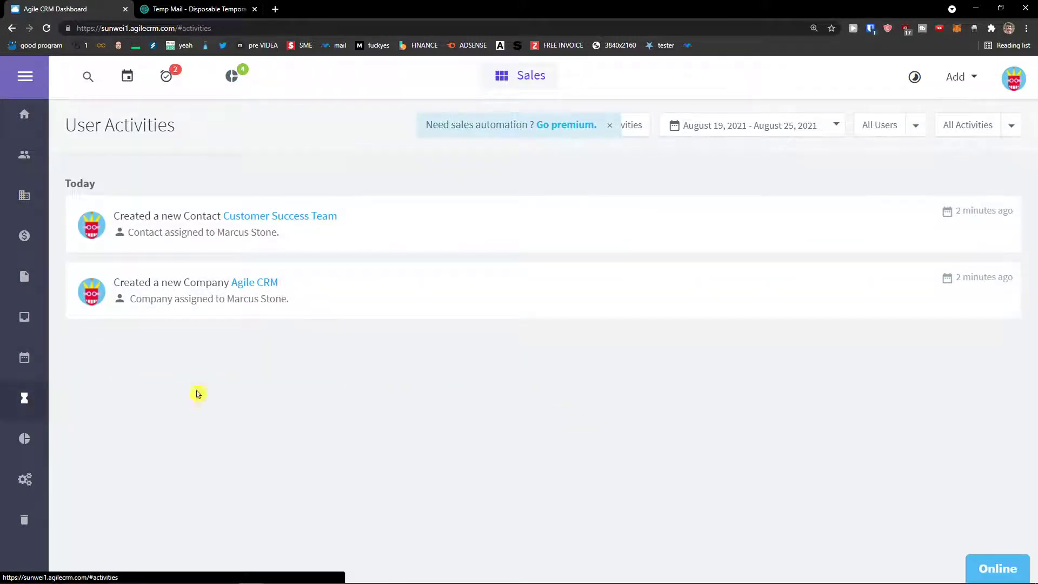
{"action": "left_click", "coordinate": [1011, 125]}
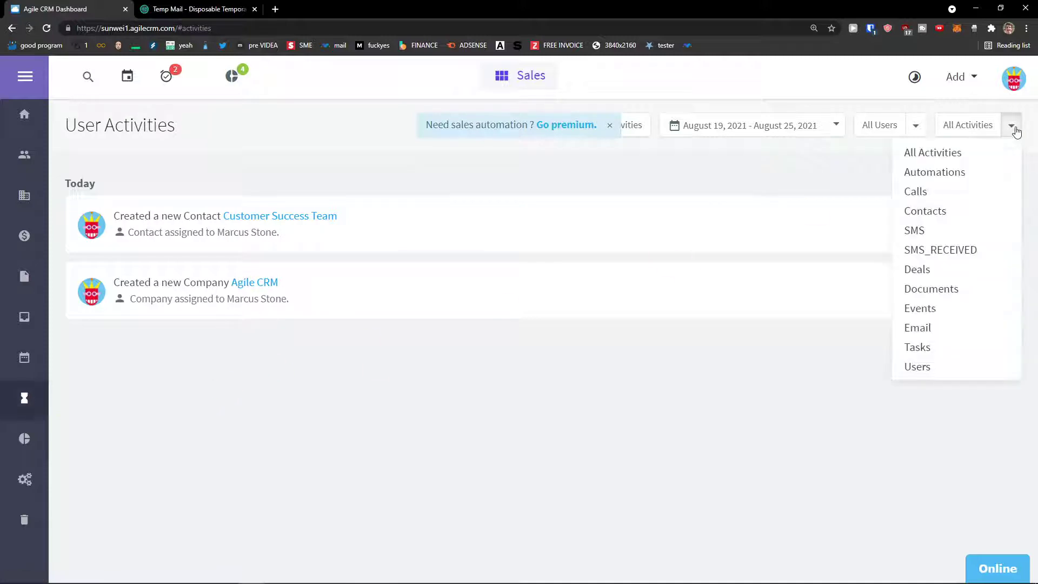
{"action": "left_click", "coordinate": [922, 126]}
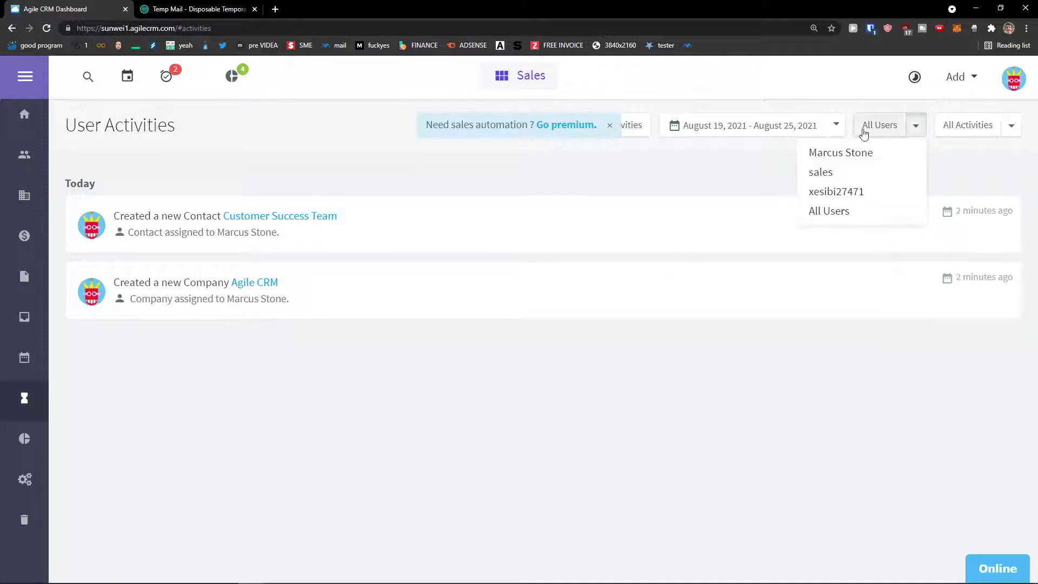
{"action": "left_click", "coordinate": [26, 438]}
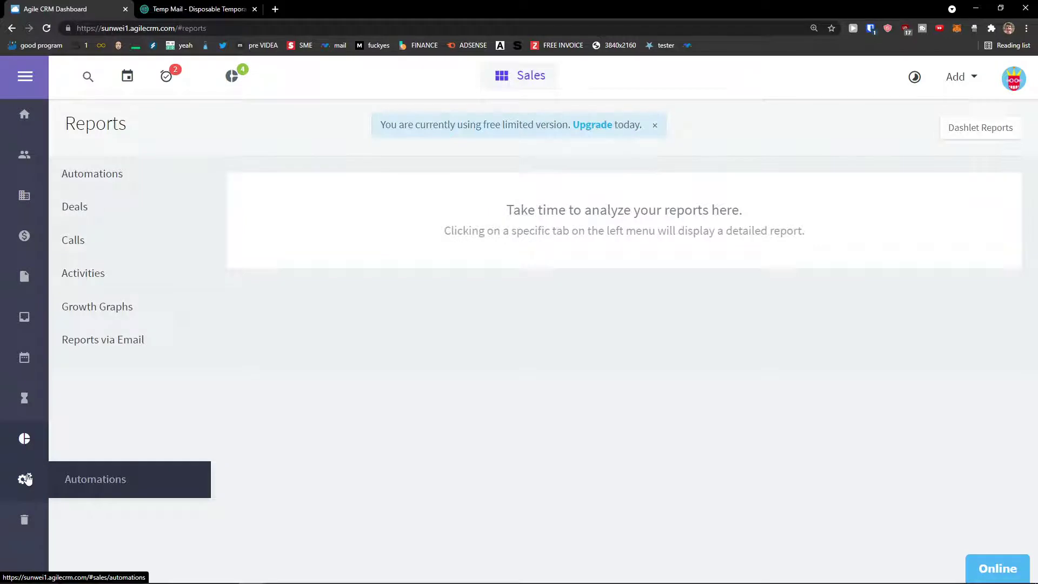
{"action": "left_click", "coordinate": [24, 479]}
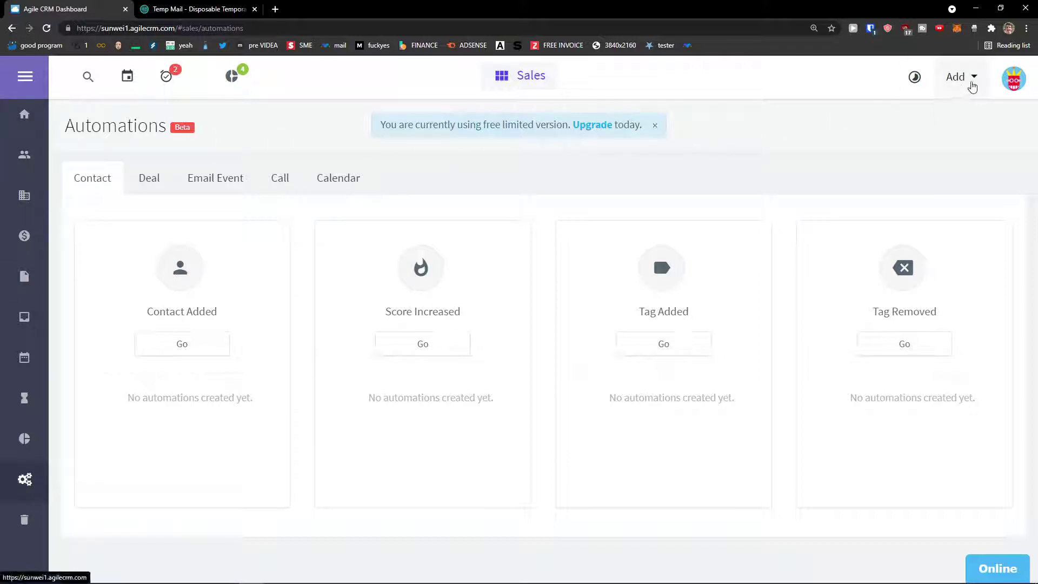
{"action": "left_click", "coordinate": [972, 87]}
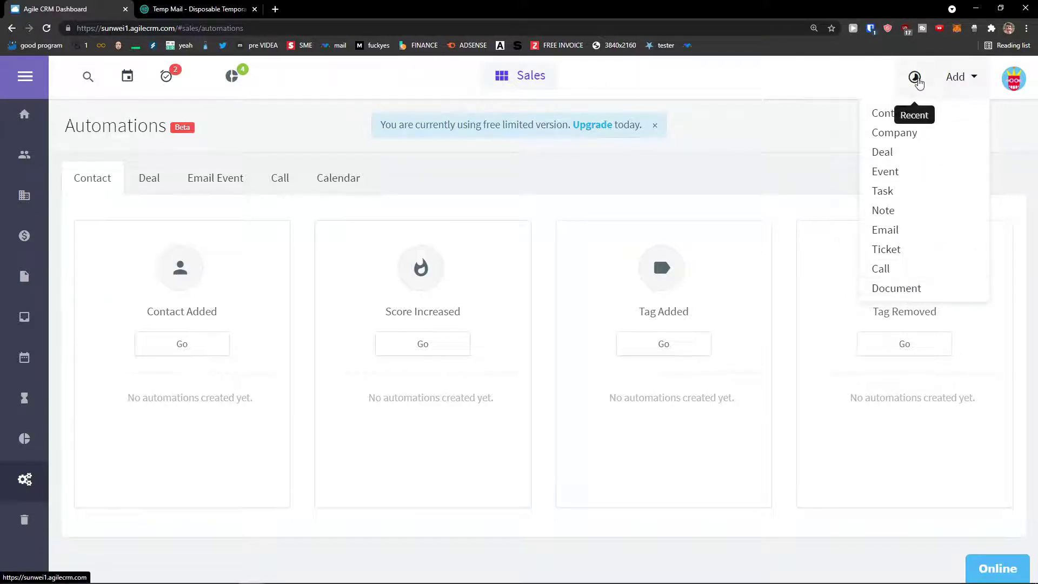
View the August 2021 calendar, pending tasks board and getting-started checklist.
{"action": "left_click", "coordinate": [87, 79]}
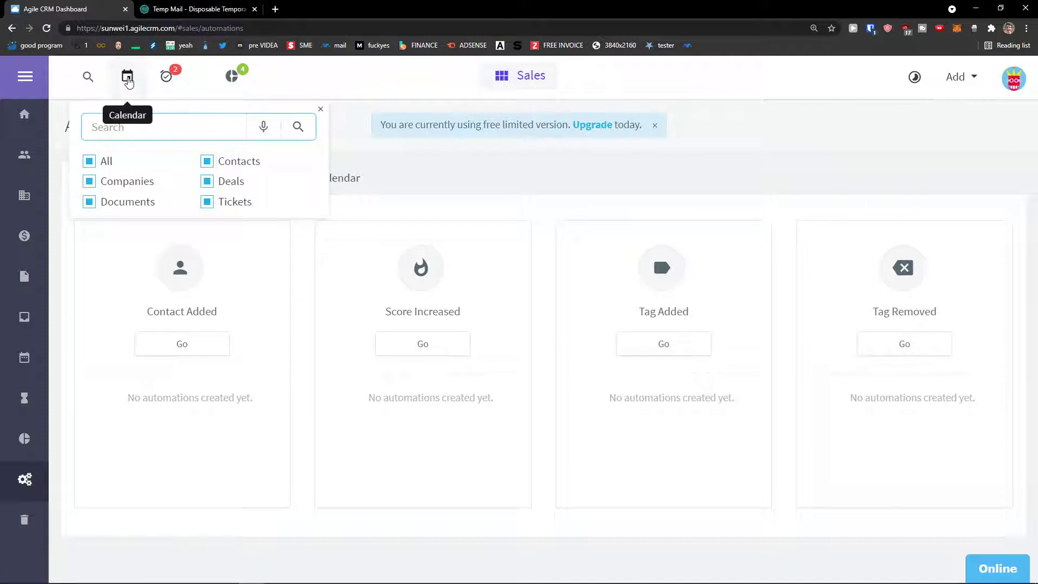
{"action": "left_click", "coordinate": [127, 79]}
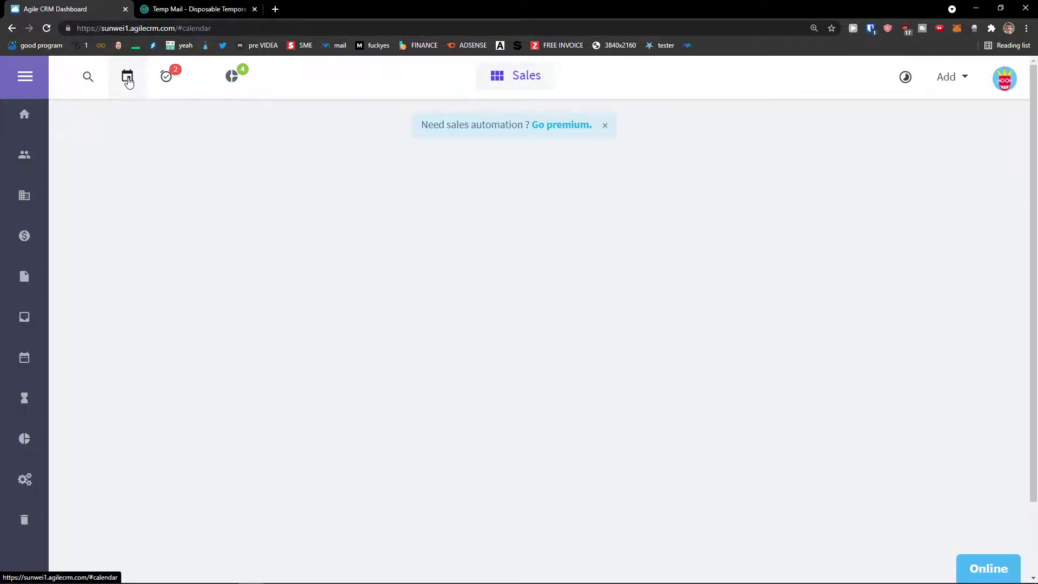
{"action": "left_click", "coordinate": [180, 79]}
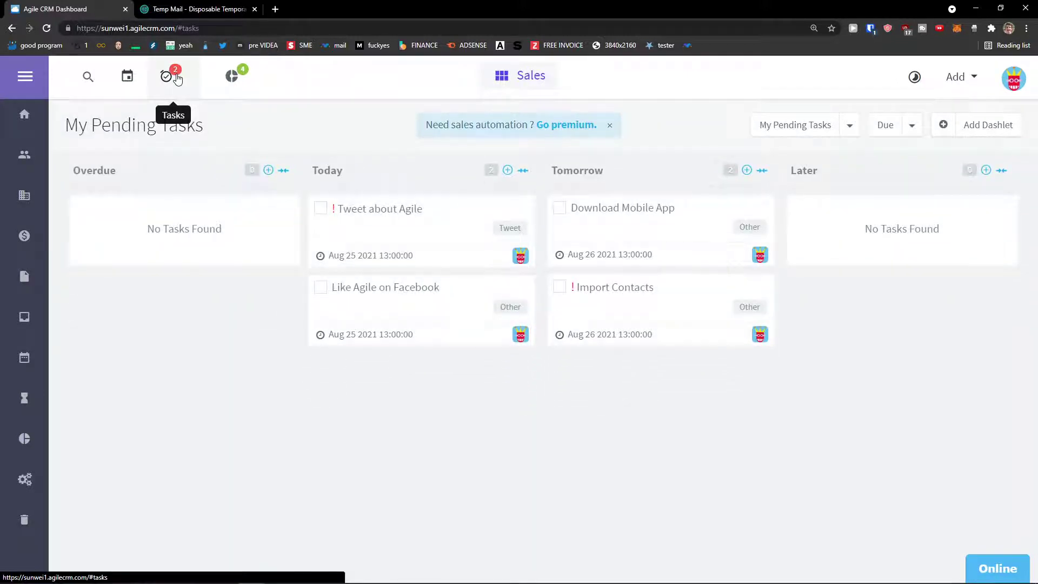
{"action": "left_click", "coordinate": [233, 80]}
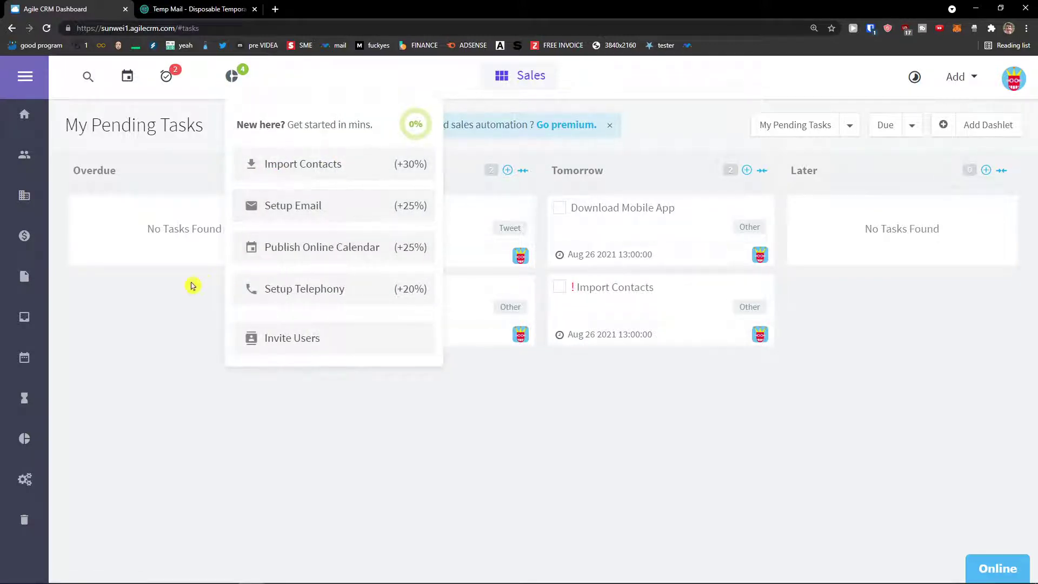
{"action": "left_click", "coordinate": [179, 297]}
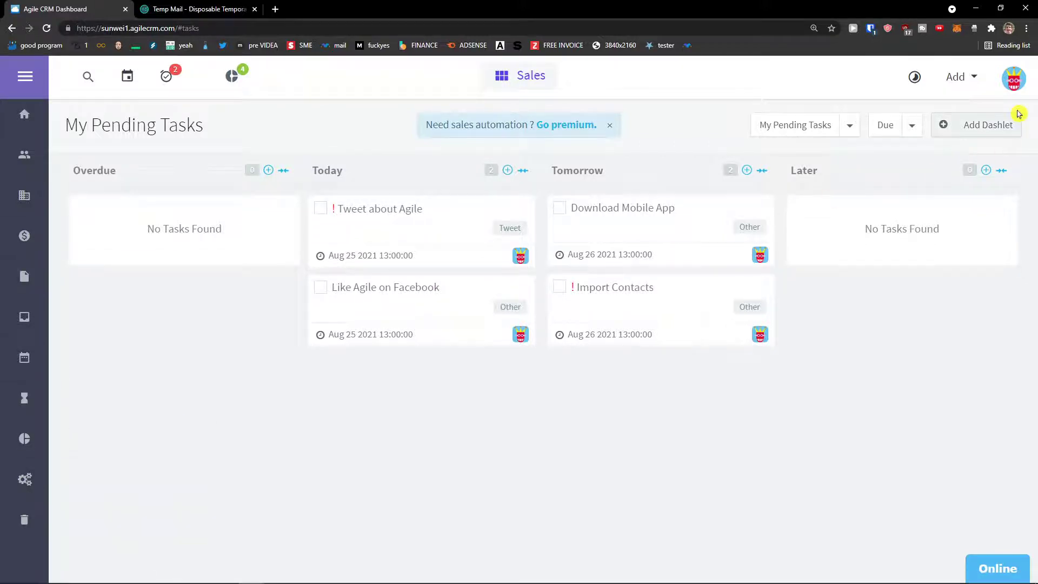
{"action": "left_click", "coordinate": [1025, 84]}
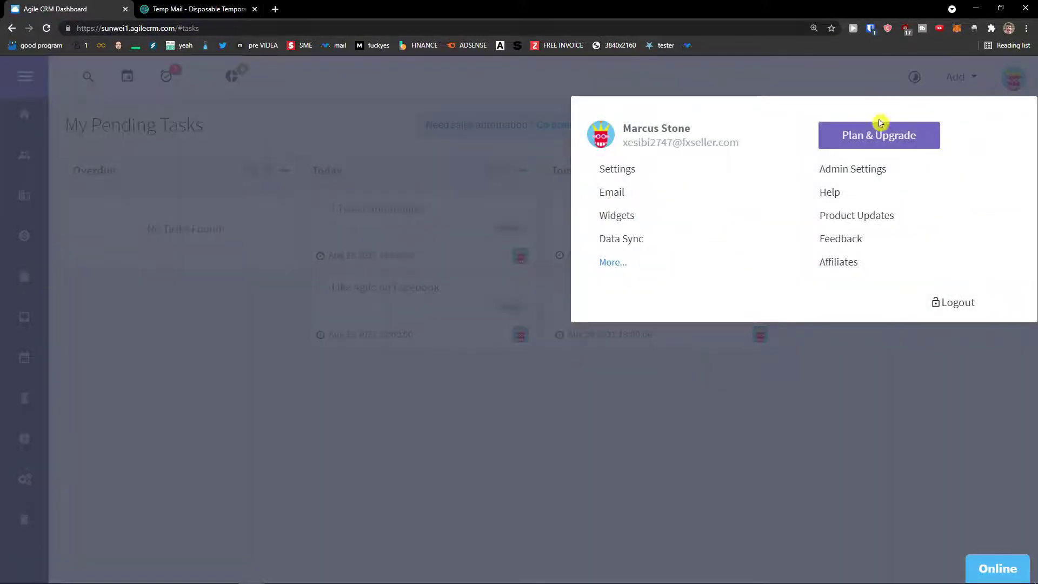
Browse the Profile, Reminders and Advanced preference tabs, then return to the Sales dashboard.
{"action": "left_click", "coordinate": [706, 171]}
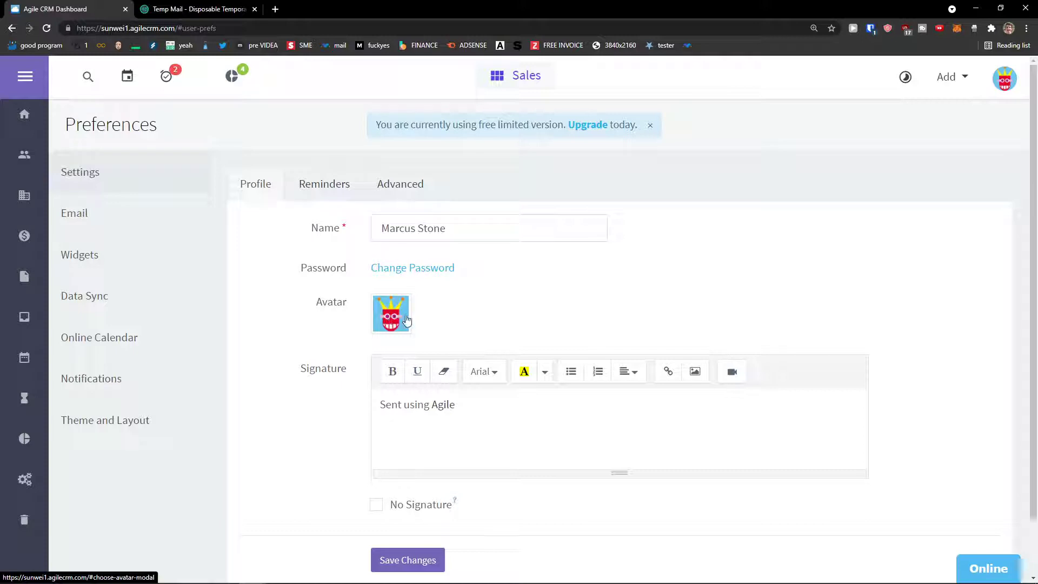
{"action": "left_click", "coordinate": [308, 192]}
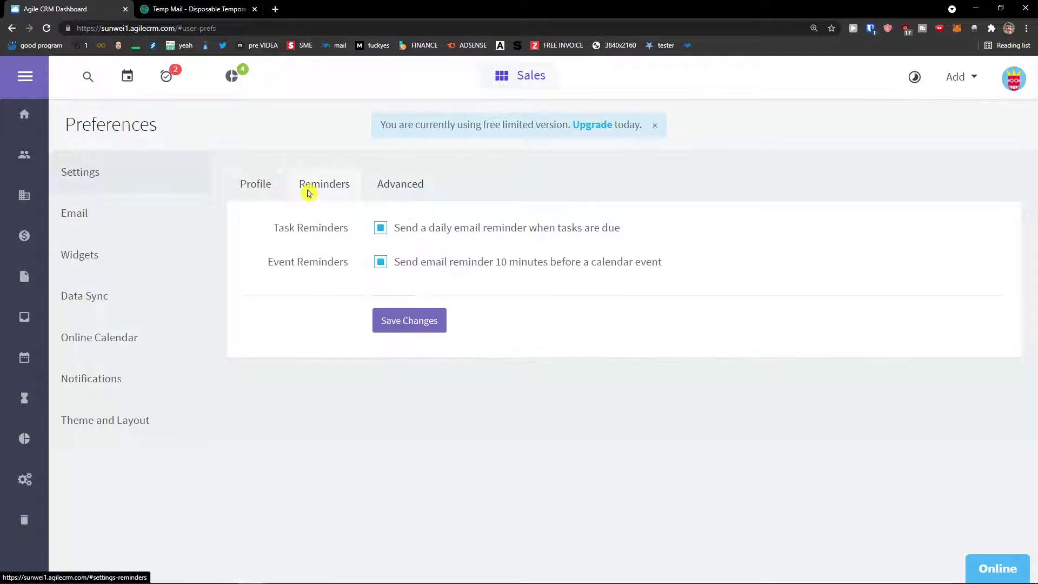
{"action": "left_click", "coordinate": [389, 192]}
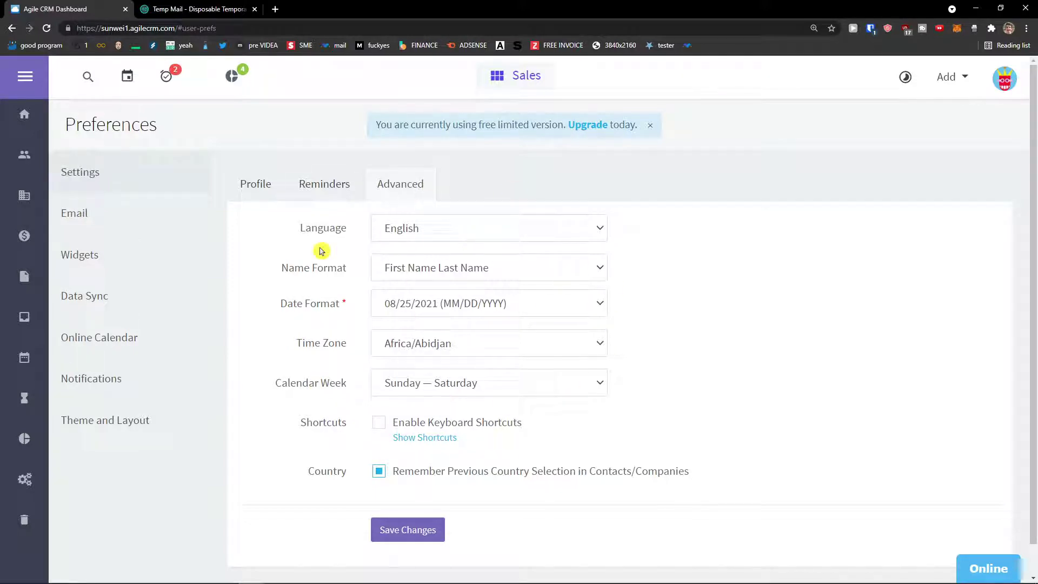
{"action": "left_click", "coordinate": [24, 113]}
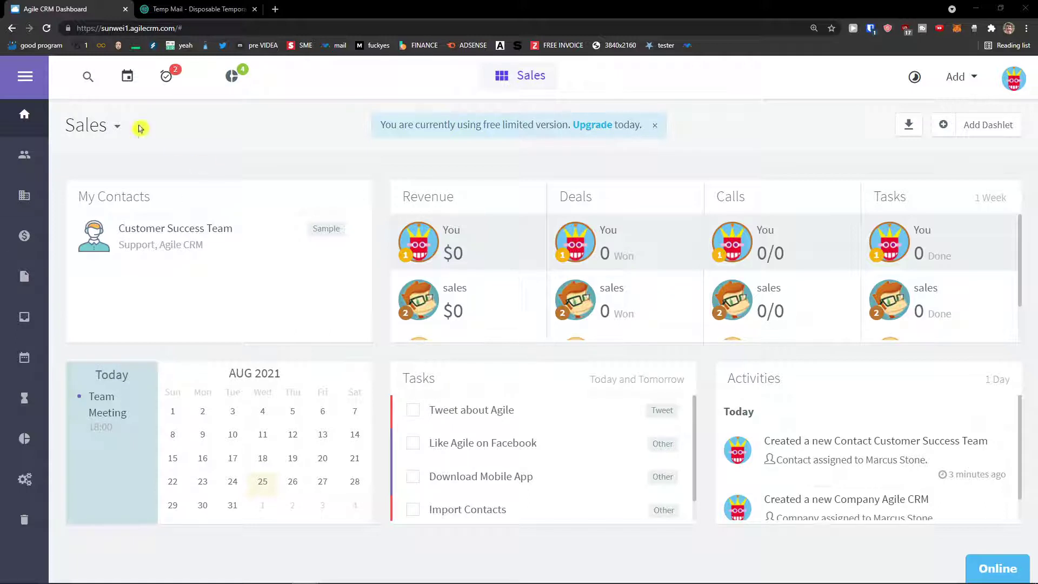
{"action": "left_click", "coordinate": [34, 153]}
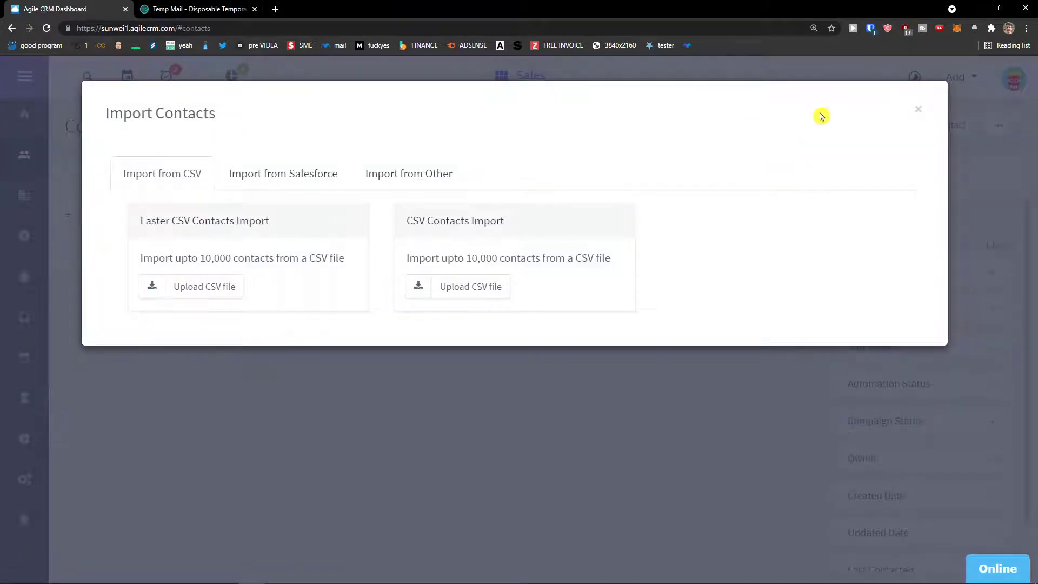
{"action": "left_click", "coordinate": [918, 111]}
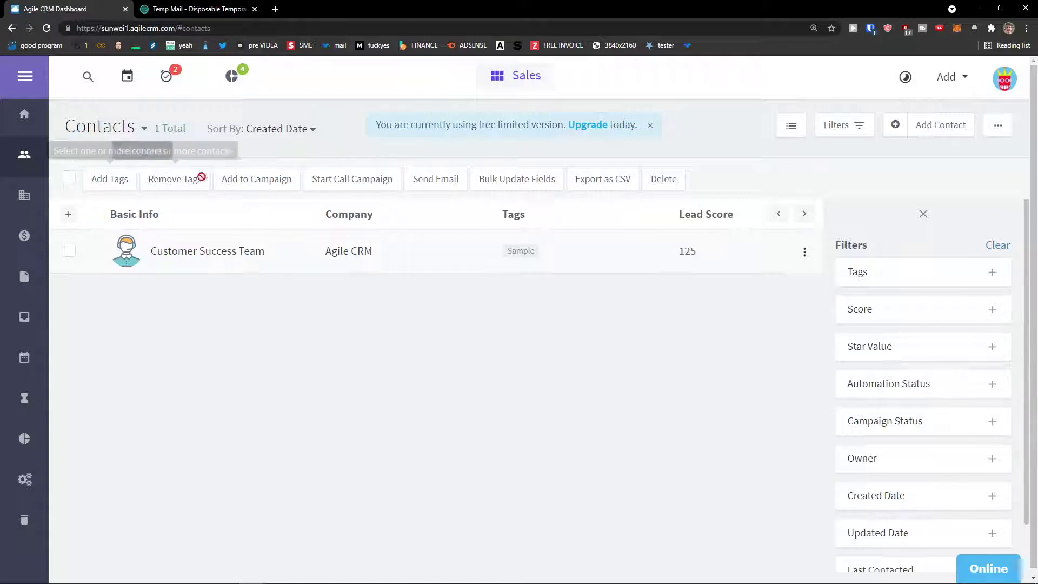
{"action": "scroll", "coordinate": [932, 250], "scroll_direction": "down", "scroll_amount": 1}
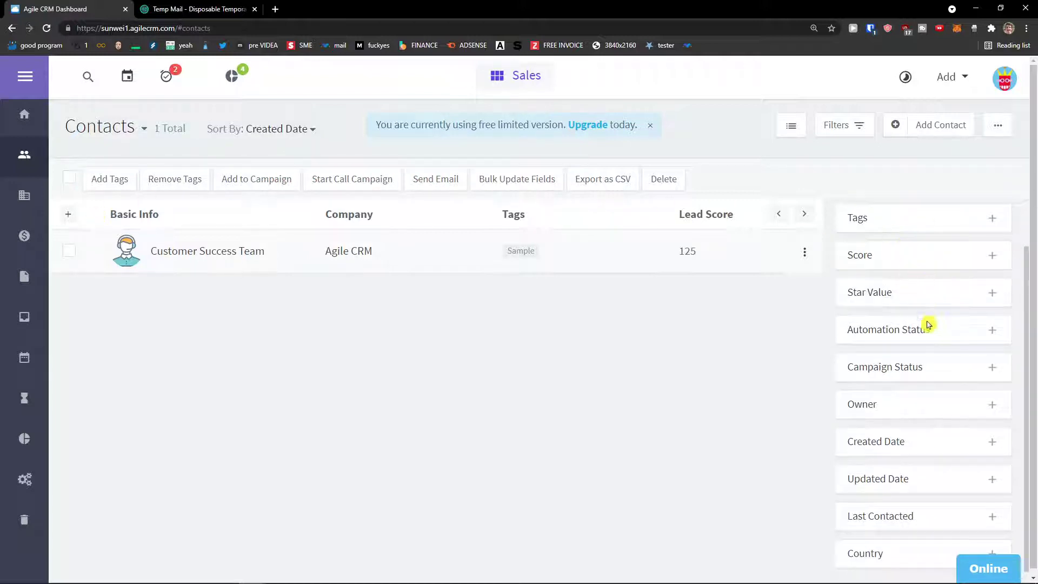
{"action": "scroll", "coordinate": [898, 399], "scroll_direction": "up", "scroll_amount": 1}
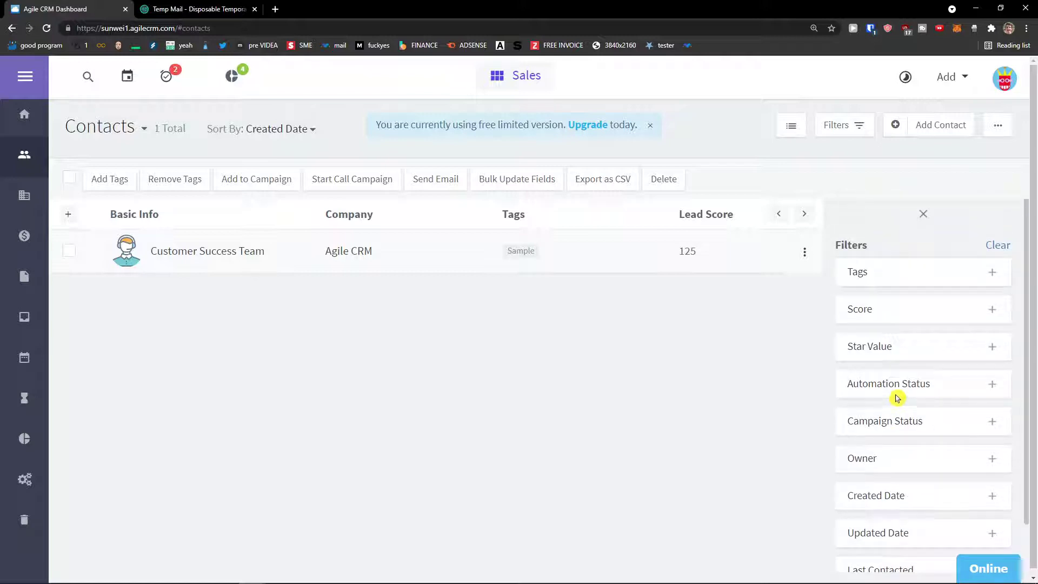
Start a new contact with its first and last name and company Sun wei LLC.
{"action": "left_click", "coordinate": [918, 126]}
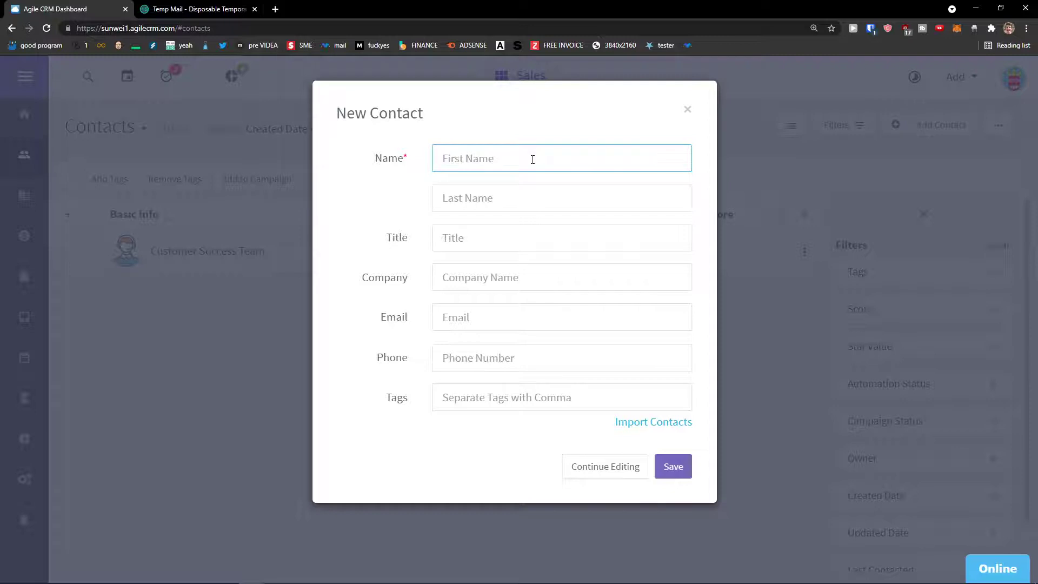
{"action": "type", "text": "Marcus"}
{"action": "key", "text": "Tab"}
{"action": "type", "text": "Cont"}
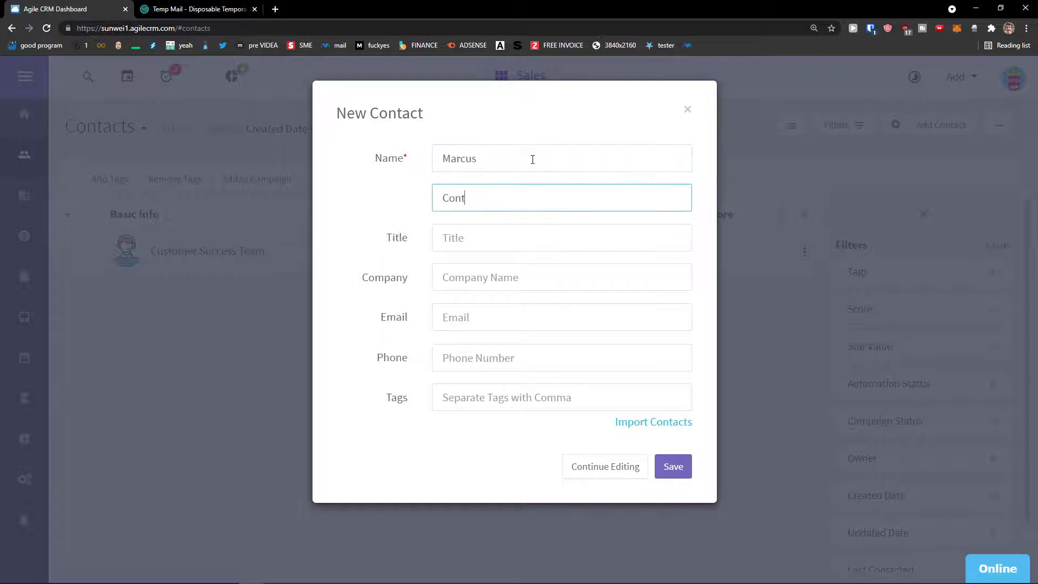
{"action": "type", "text": "act"}
{"action": "key", "text": "Tab"}
{"action": "key", "text": "Tab"}
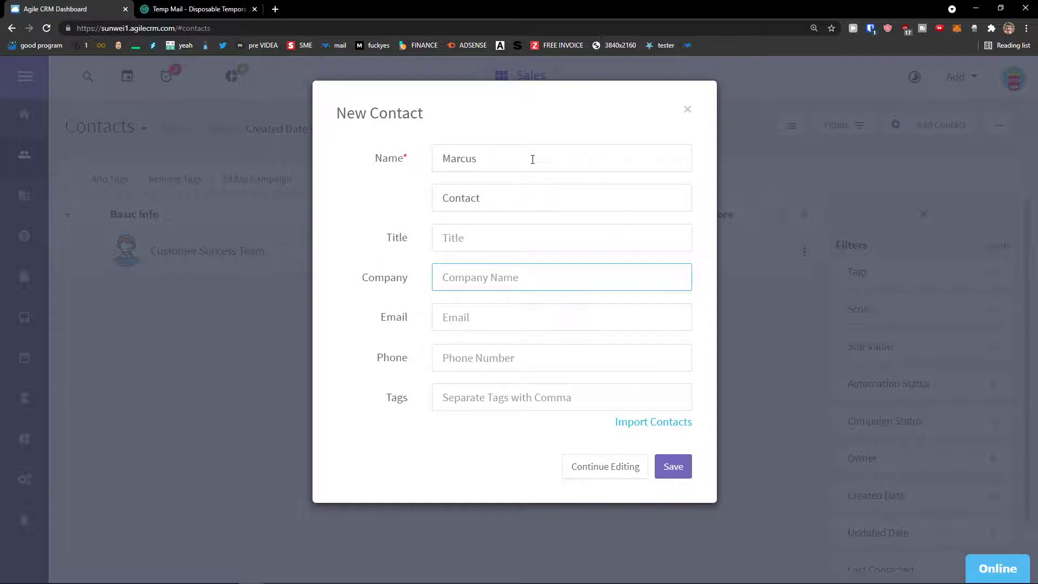
{"action": "type", "text": "C"}
{"action": "type", "text": "unw"}
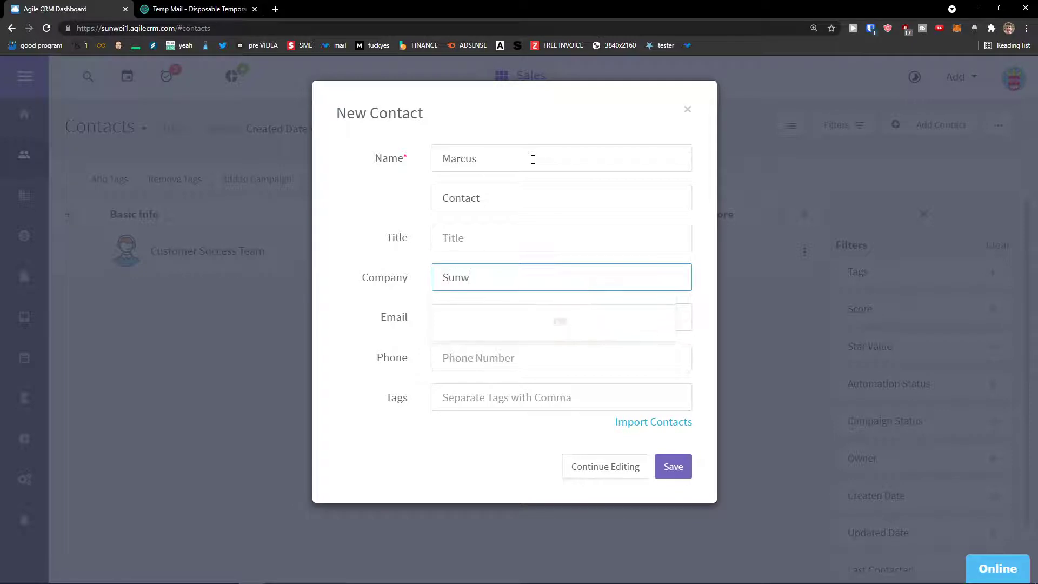
{"action": "key", "text": "BackSpace"}
{"action": "key", "text": "BackSpace"}
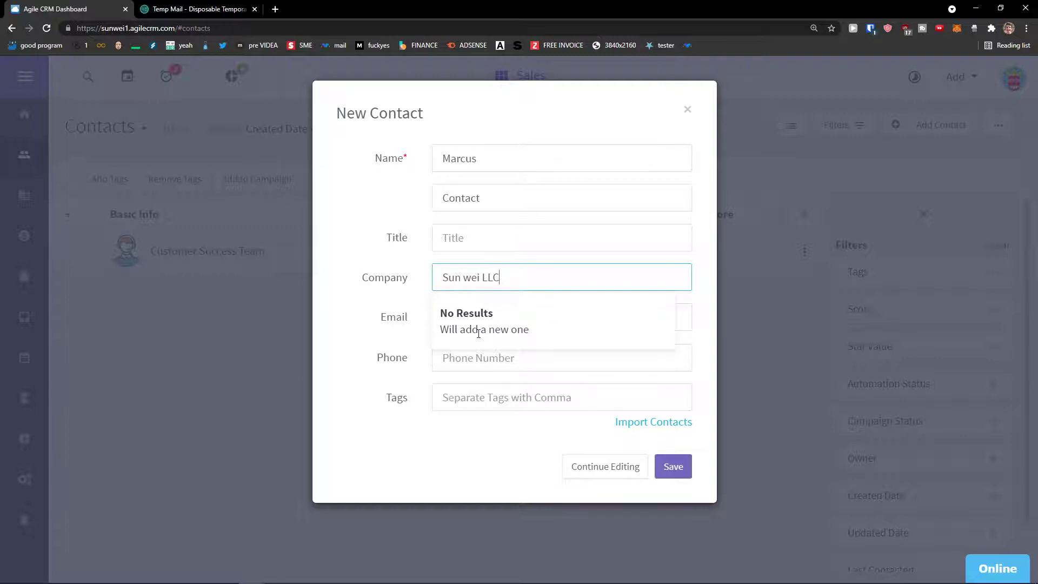
{"action": "key", "text": "ctrl+a"}
{"action": "key", "text": "BackSpace"}
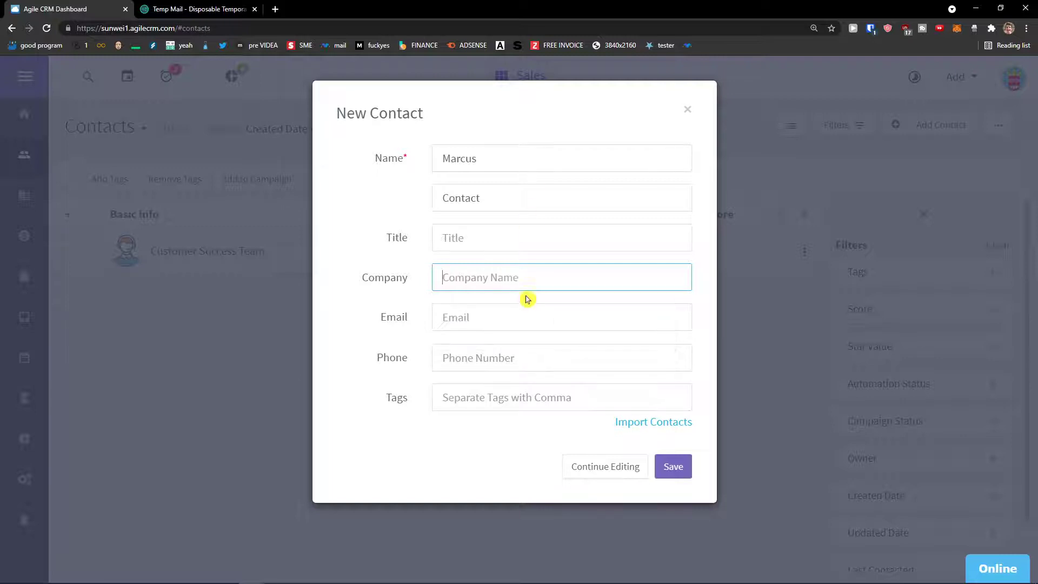
{"action": "type", "text": "Sun wei LLC"}
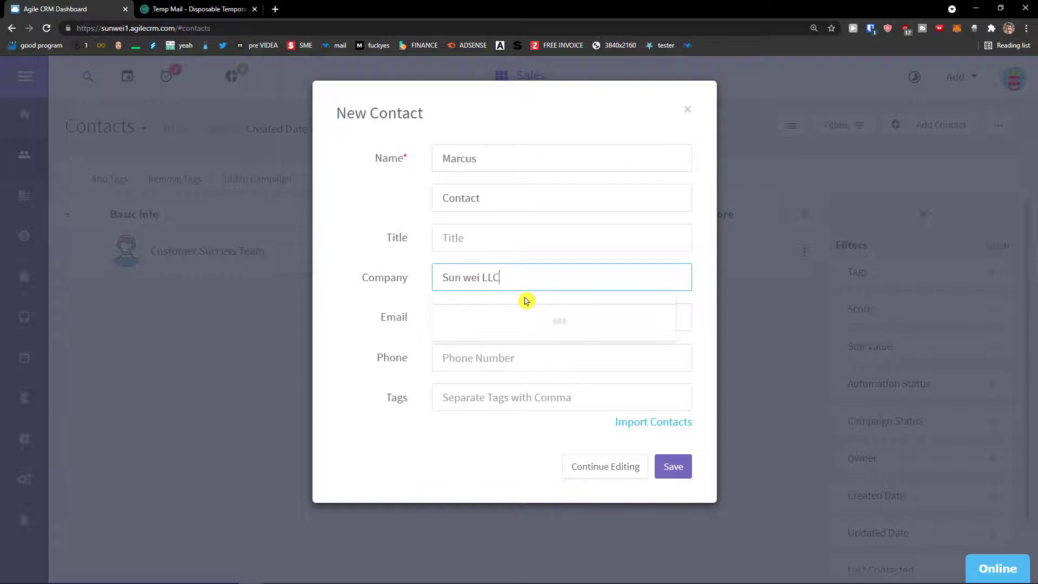
{"action": "left_click", "coordinate": [382, 308]}
{"action": "left_click", "coordinate": [447, 277]}
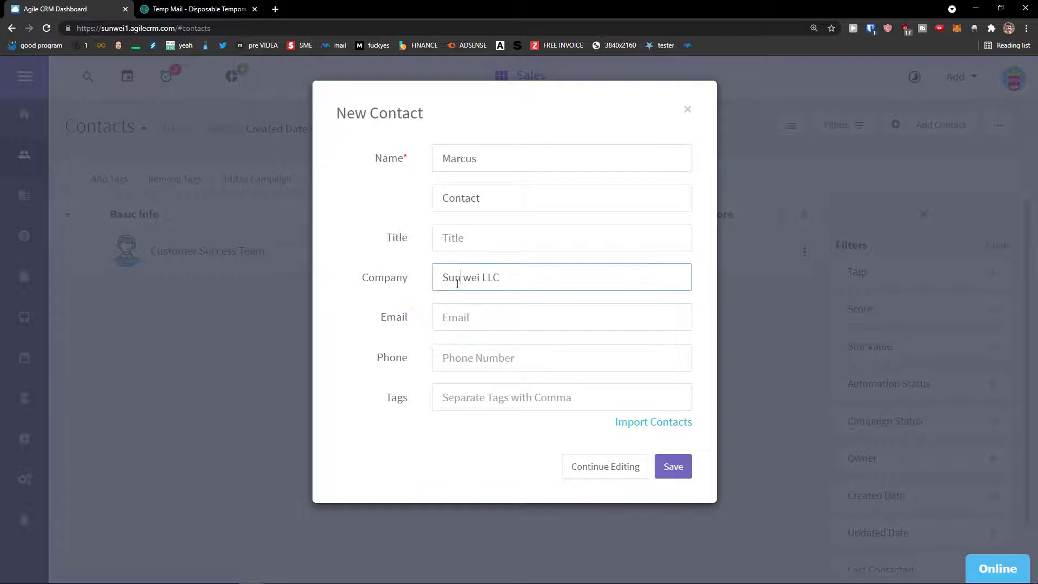
{"action": "key", "text": "ctrl+a"}
{"action": "left_click", "coordinate": [472, 317]}
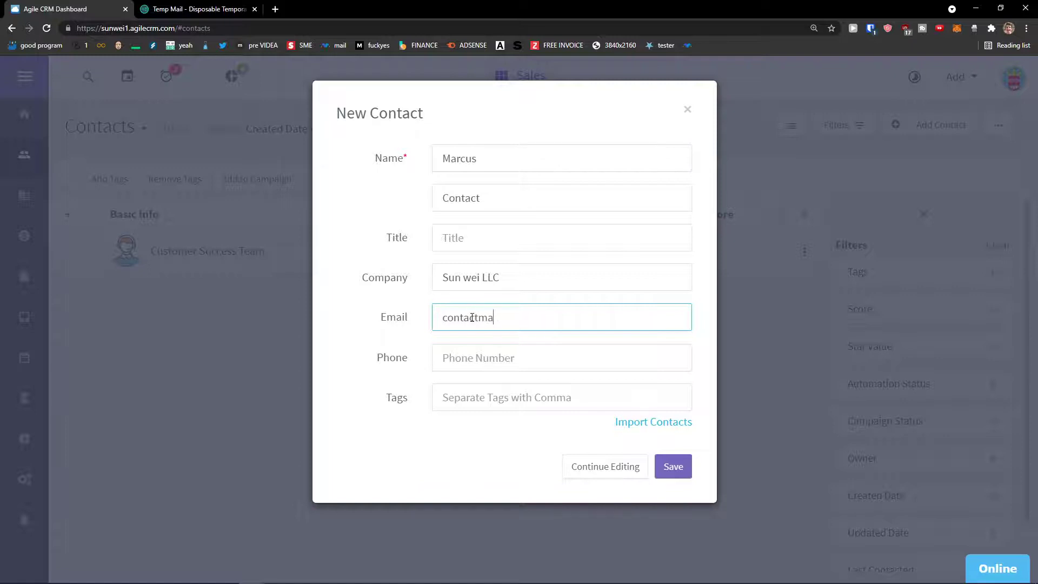
Enter the contact's e-mail and add the tags youtube and youtube channel.
{"action": "key", "text": "Tab"}
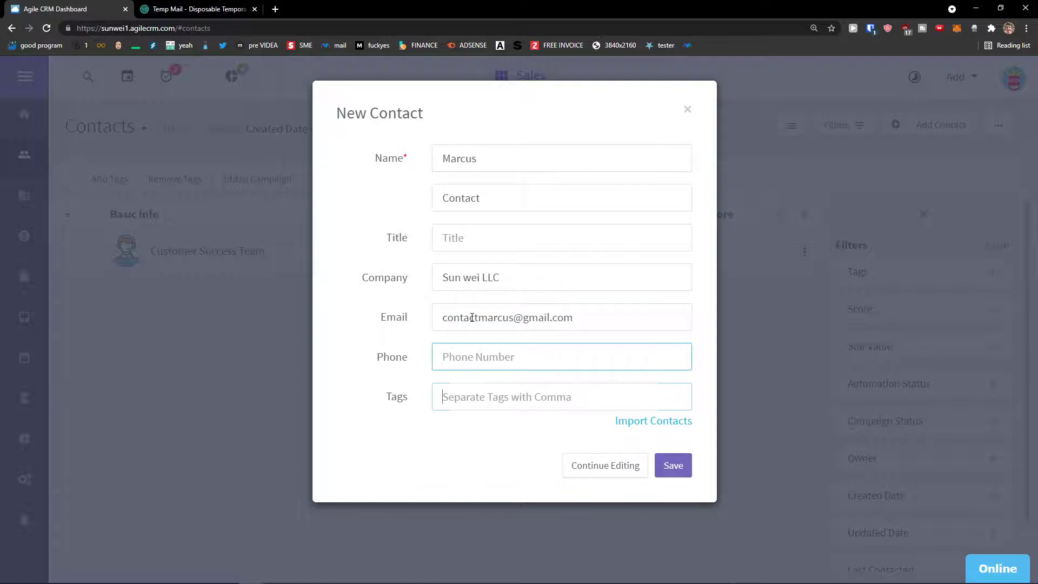
{"action": "key", "text": "Tab"}
{"action": "type", "text": "you"}
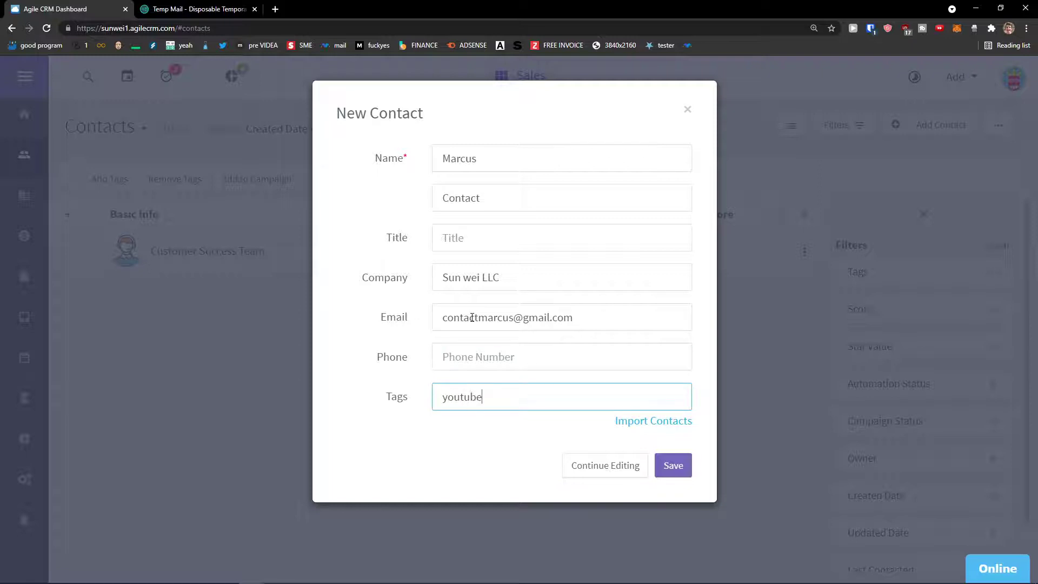
{"action": "key", "text": "Tab"}
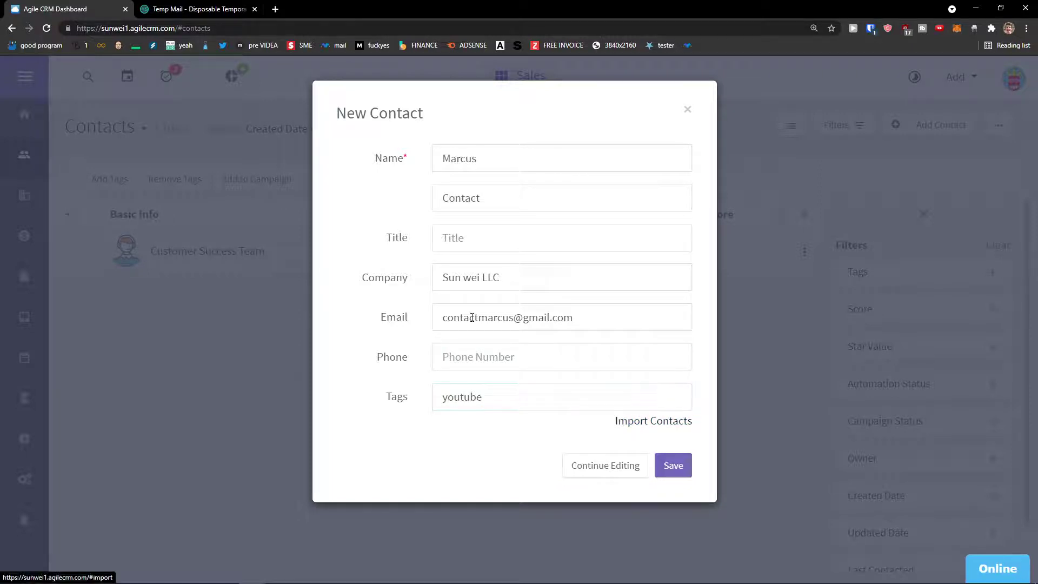
{"action": "left_click", "coordinate": [530, 403]}
{"action": "type", "text": "ň"}
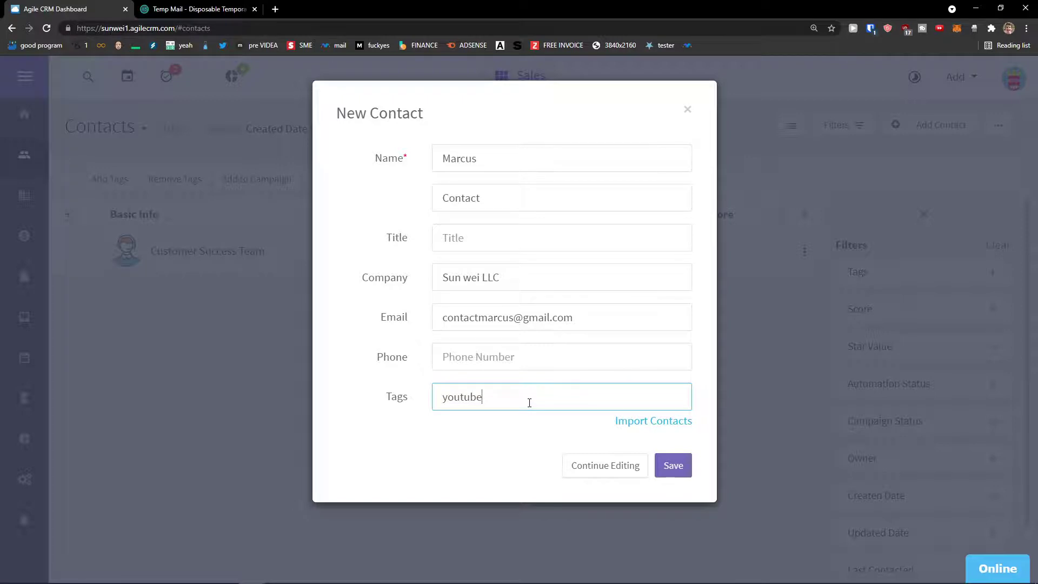
{"action": "key", "text": "Return"}
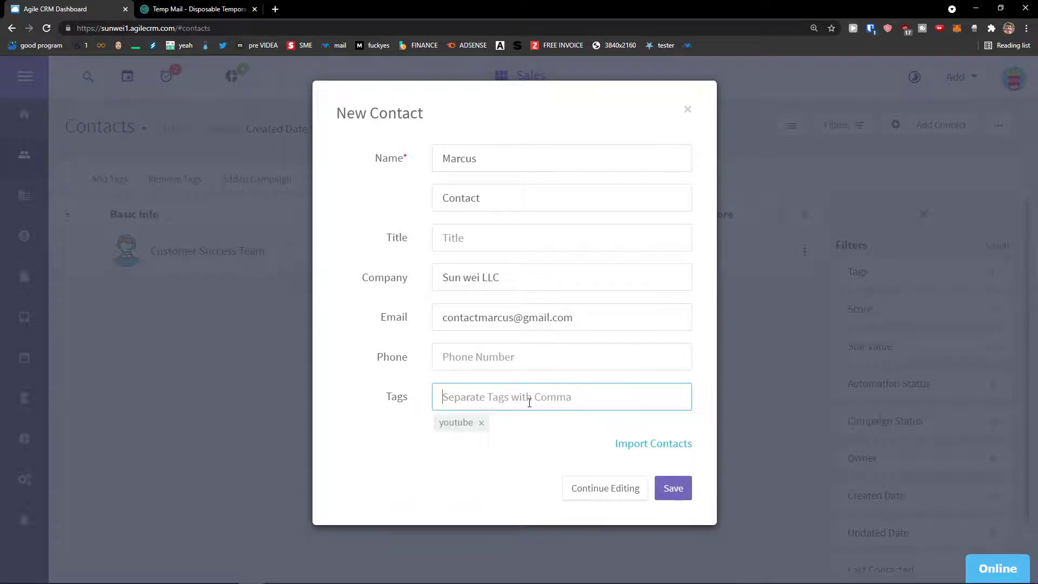
{"action": "type", "text": "youtub"}
{"action": "key", "text": "Return"}
Type a comma in Notepad, then save the new contact.
{"action": "key", "text": "super"}
{"action": "type", "text": "notepad"}
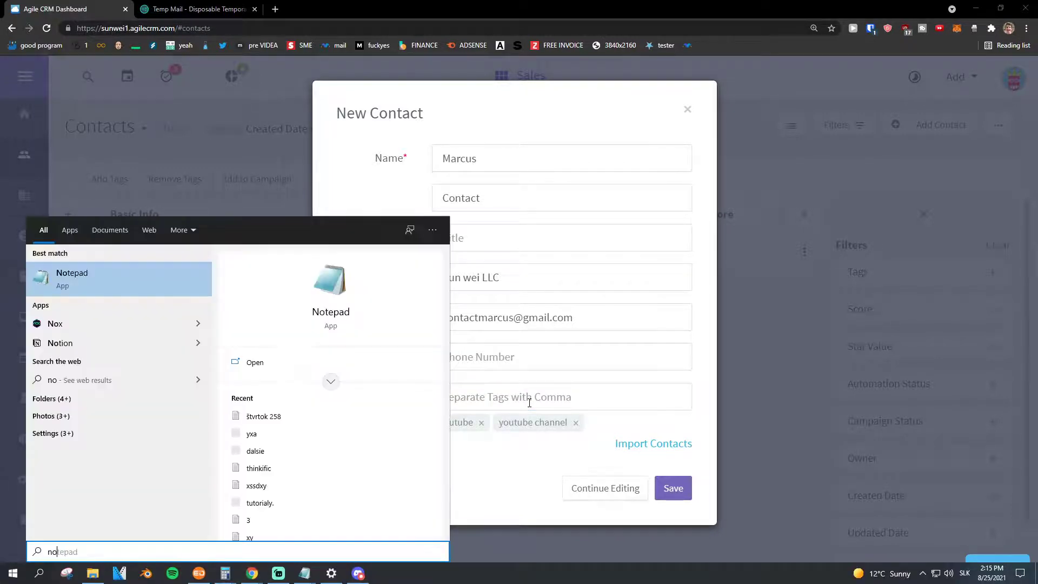
{"action": "key", "text": "Return"}
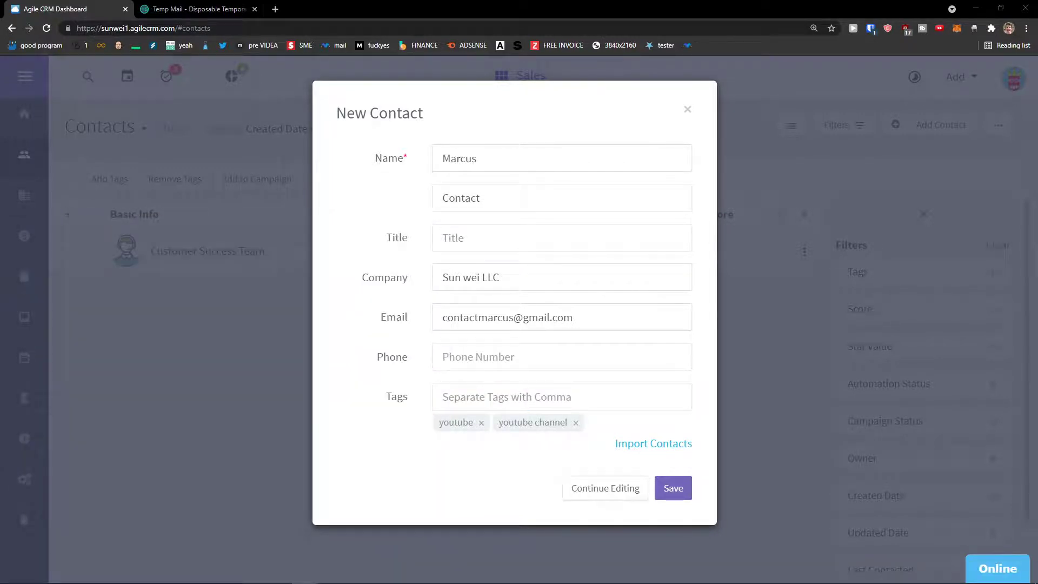
{"action": "left_click_drag", "start_coordinate": [428, 178], "coordinate": [435, 181]}
{"action": "type", "text": ","}
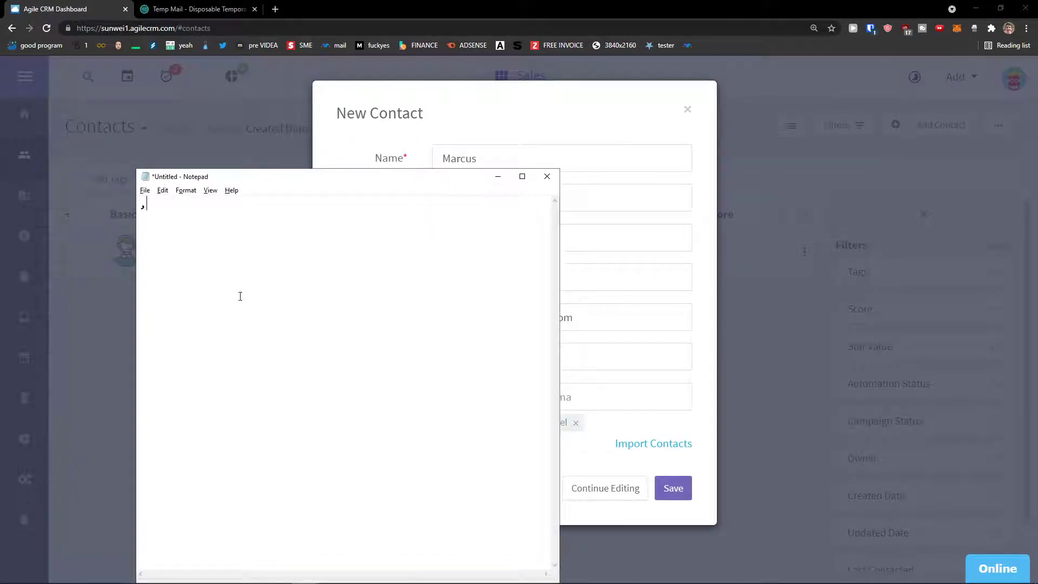
{"action": "left_click_drag", "start_coordinate": [196, 287], "coordinate": [111, 213]}
{"action": "left_click", "coordinate": [498, 176]}
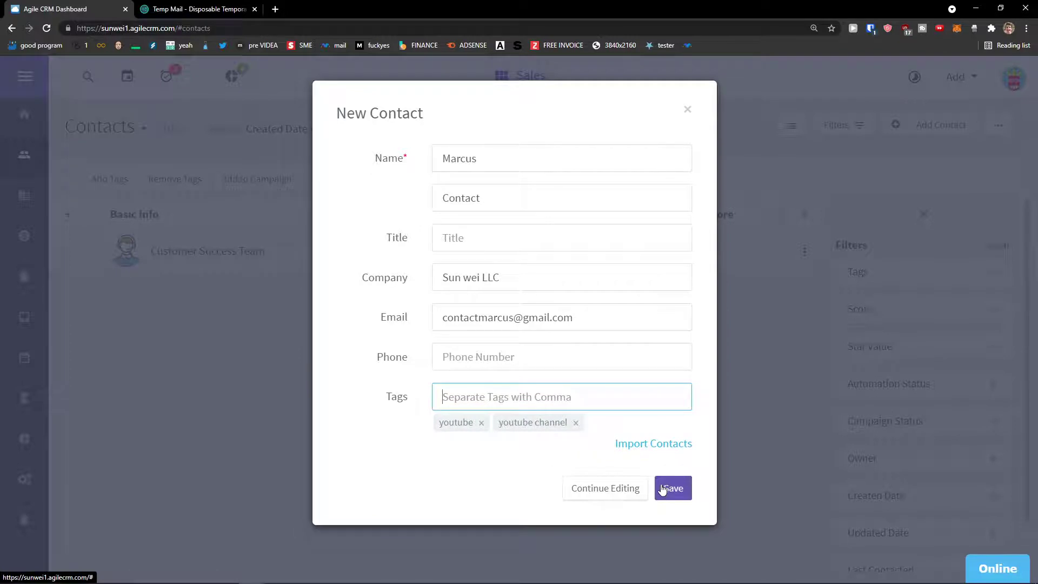
{"action": "left_click", "coordinate": [669, 488]}
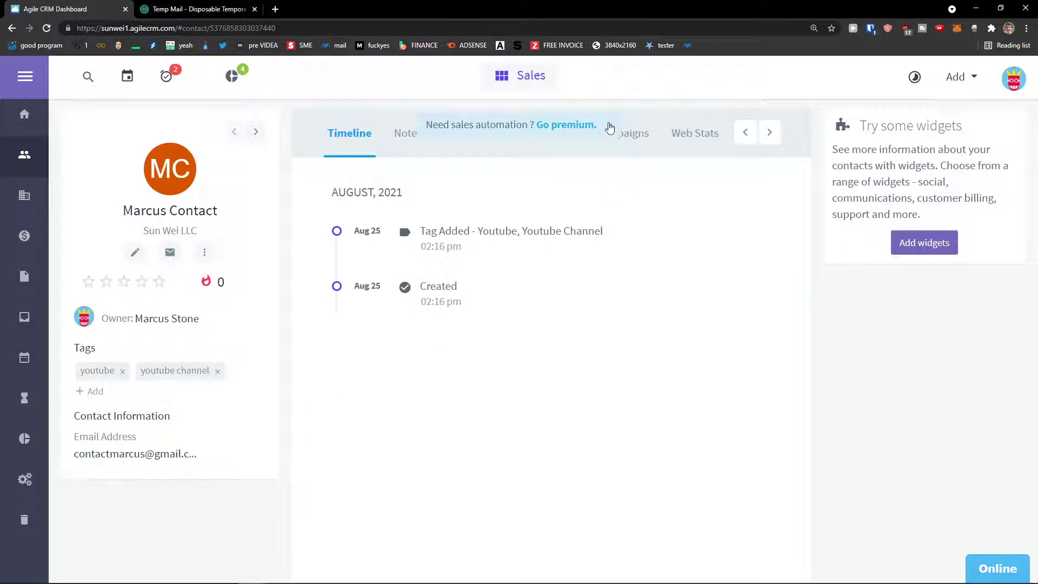
Dismiss the premium promotion banner and open the contact's actions list.
{"action": "left_click", "coordinate": [610, 127]}
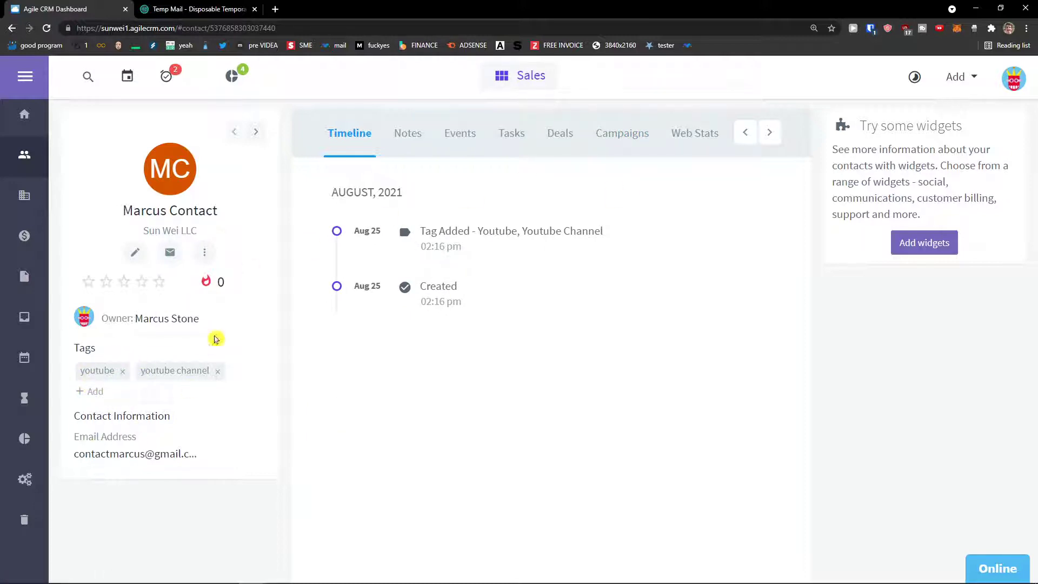
{"action": "left_click", "coordinate": [204, 252]}
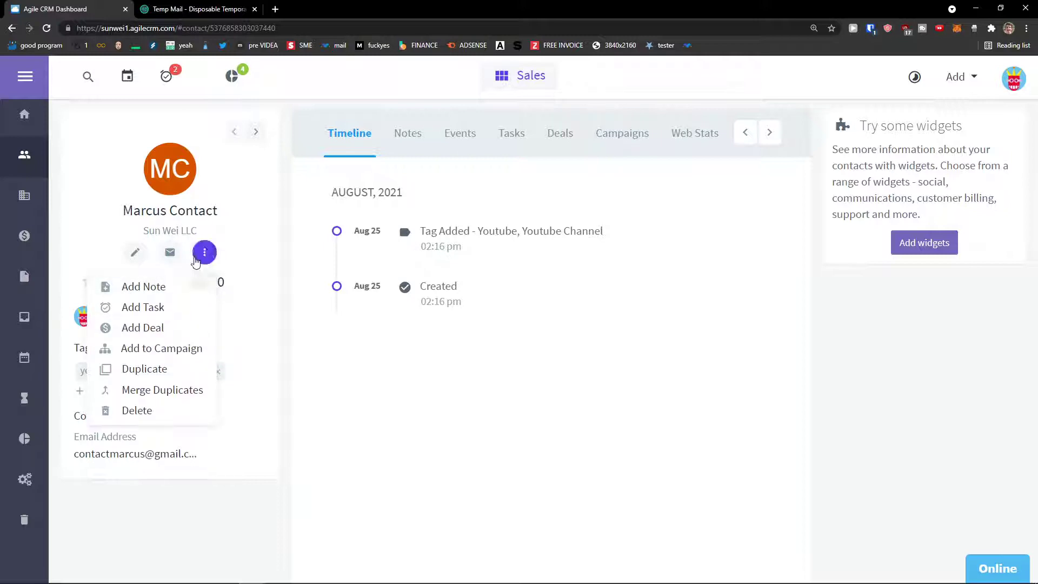
{"action": "left_click", "coordinate": [195, 261]}
{"action": "left_click", "coordinate": [196, 261]}
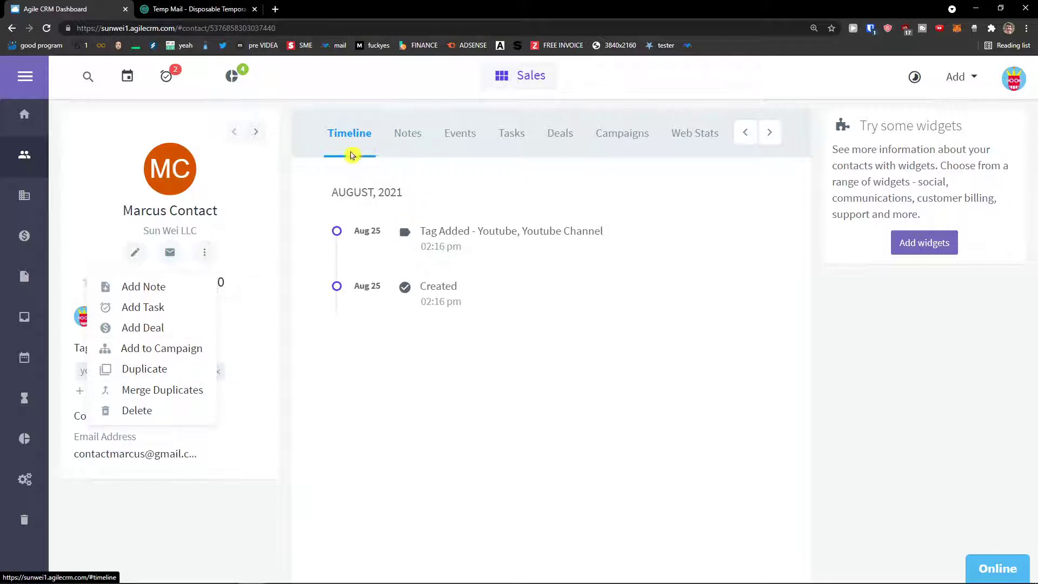
Browse the contact's Notes, Events, Tasks, Deals and Campaigns tabs.
{"action": "left_click", "coordinate": [418, 142]}
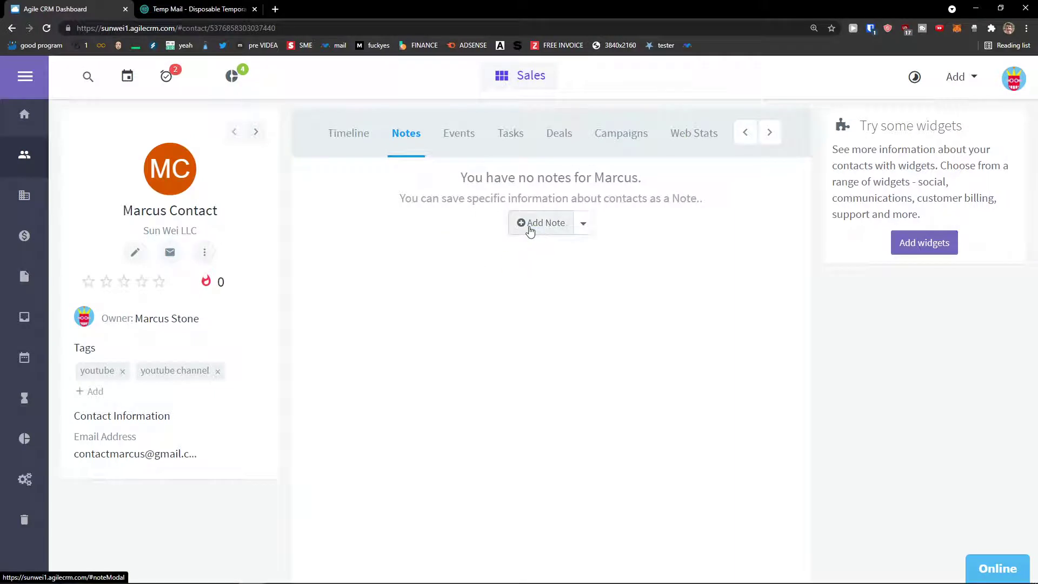
{"action": "left_click", "coordinate": [460, 144]}
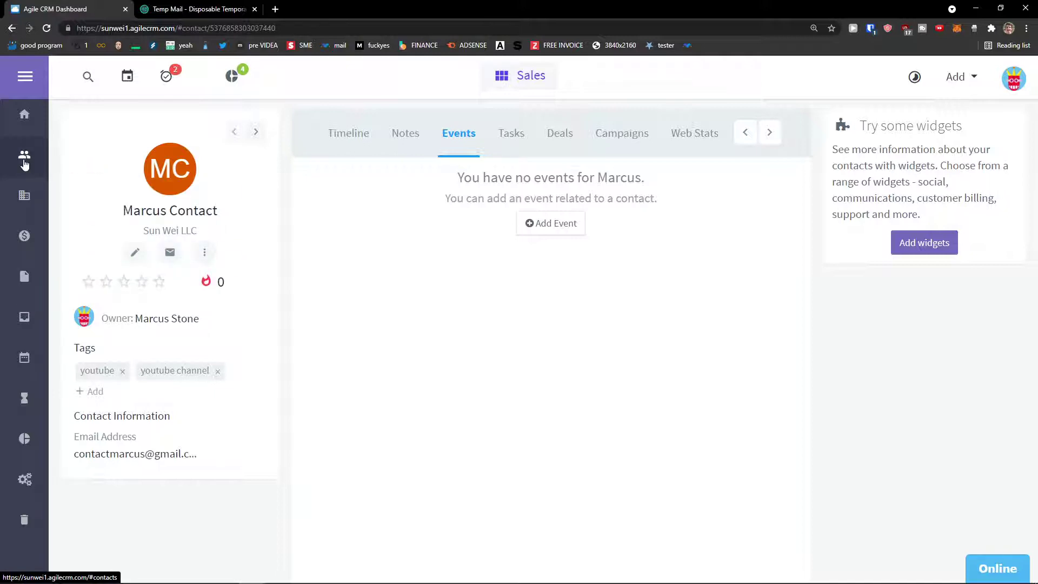
{"action": "left_click", "coordinate": [512, 141]}
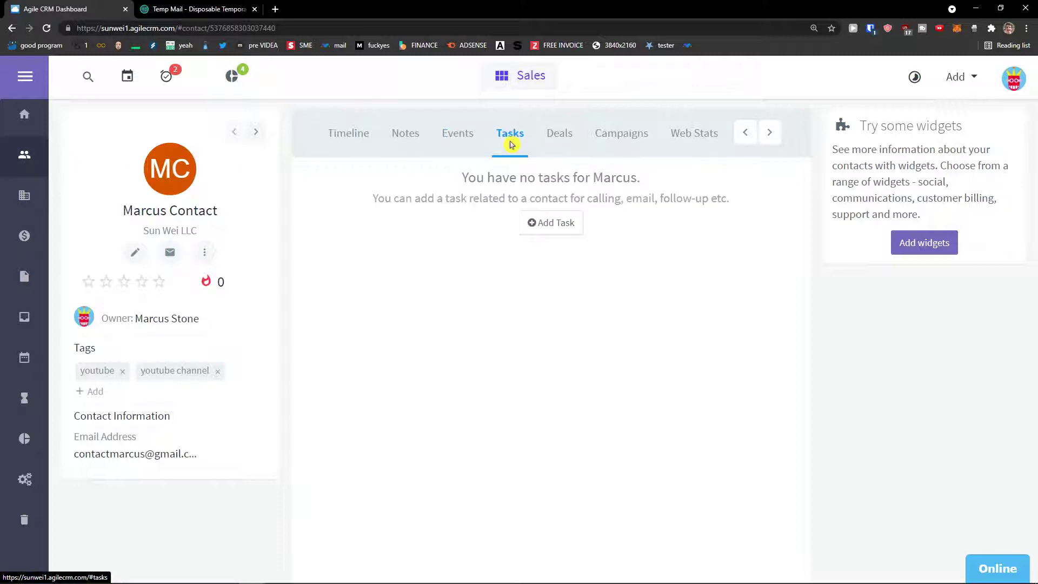
{"action": "left_click", "coordinate": [569, 141]}
{"action": "left_click", "coordinate": [622, 145]}
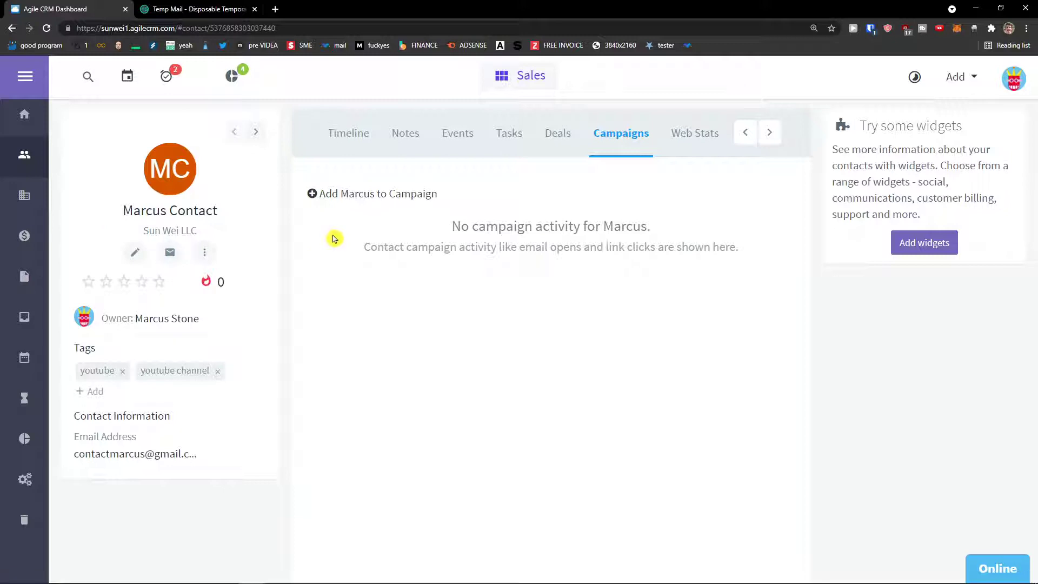
Check Web Stats and the empty Mail history, then go to the Companies list.
{"action": "left_click", "coordinate": [769, 133]}
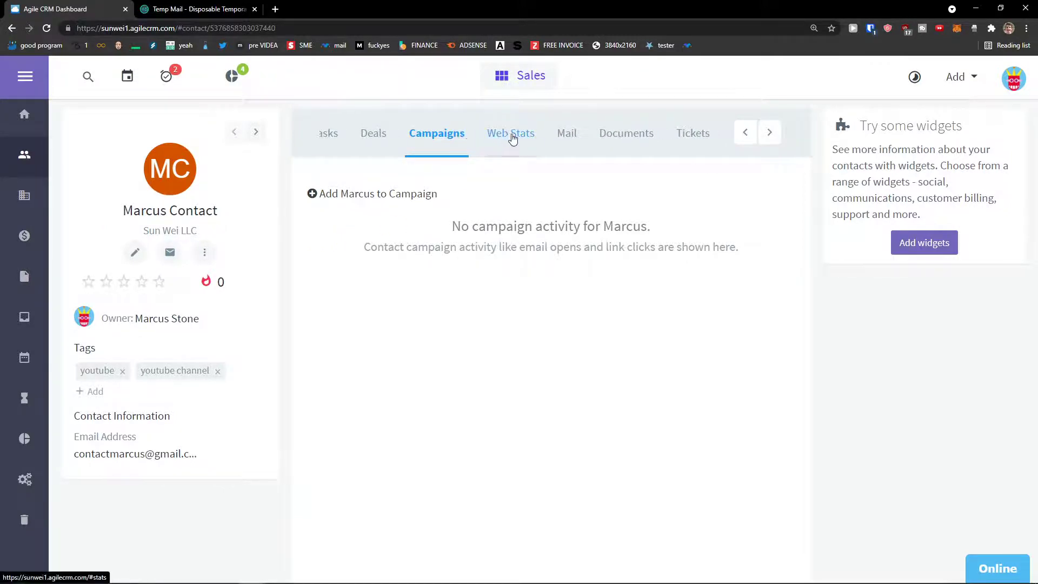
{"action": "left_click", "coordinate": [516, 138]}
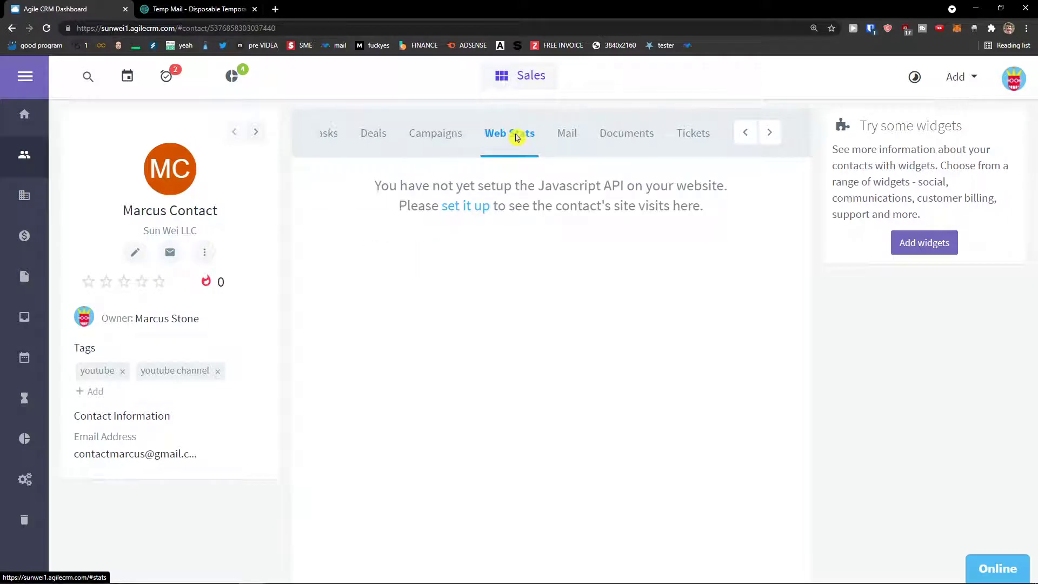
{"action": "left_click", "coordinate": [565, 134]}
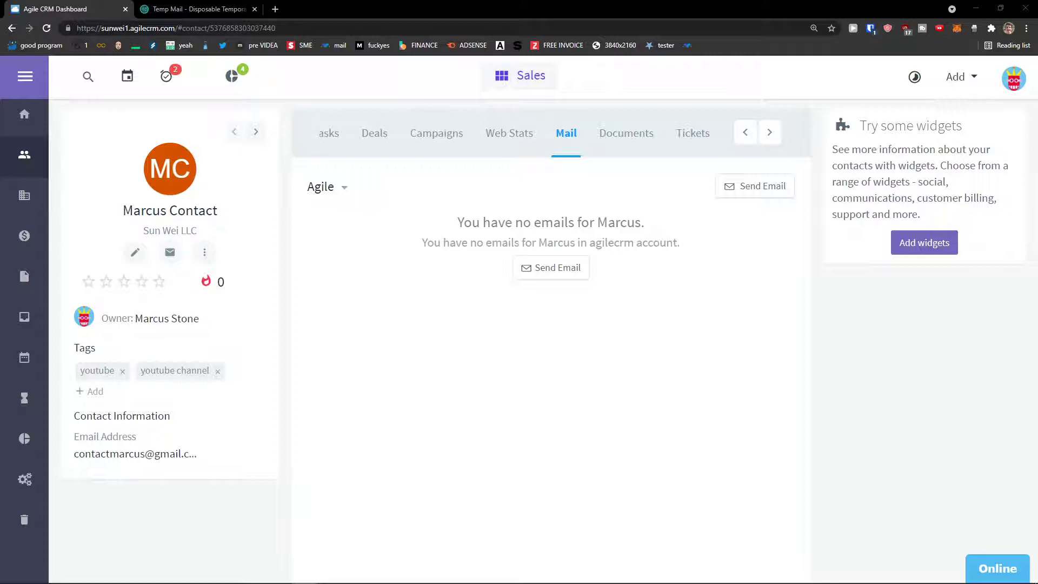
{"action": "left_click", "coordinate": [24, 195]}
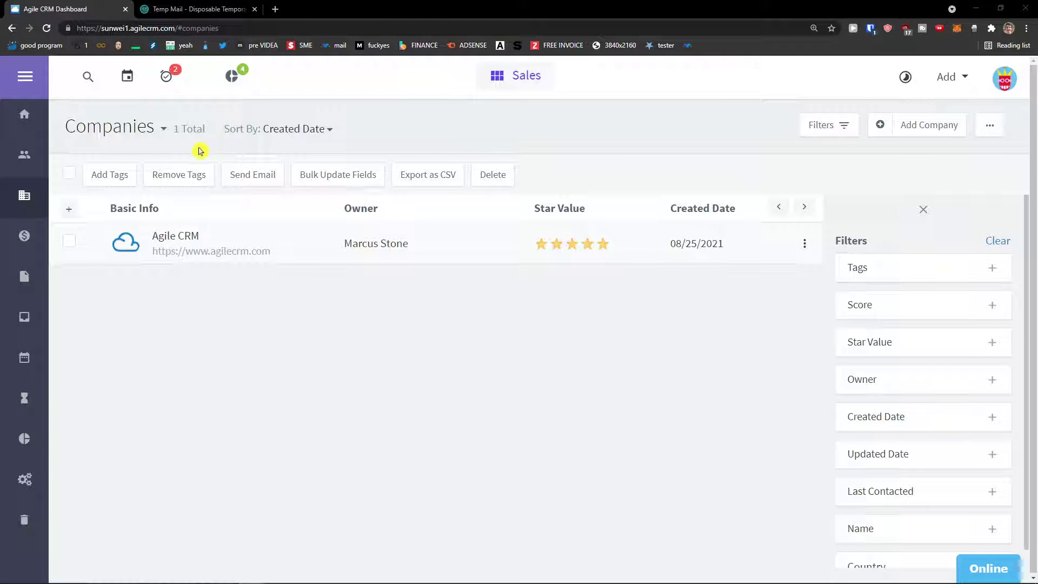
Add a company named 'Sun wei Company' and open its full details form.
{"action": "left_click", "coordinate": [912, 138]}
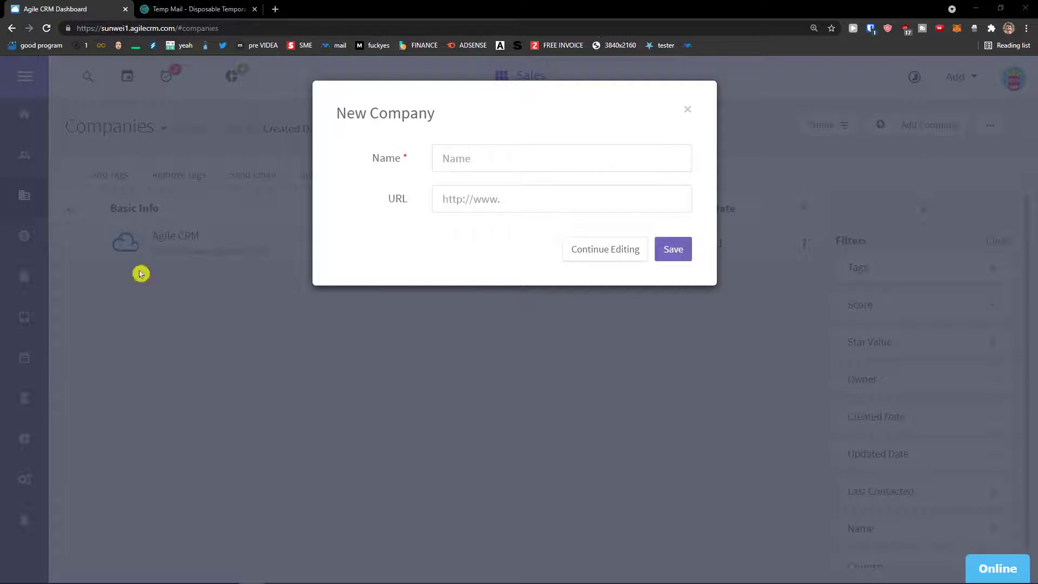
{"action": "left_click", "coordinate": [465, 168]}
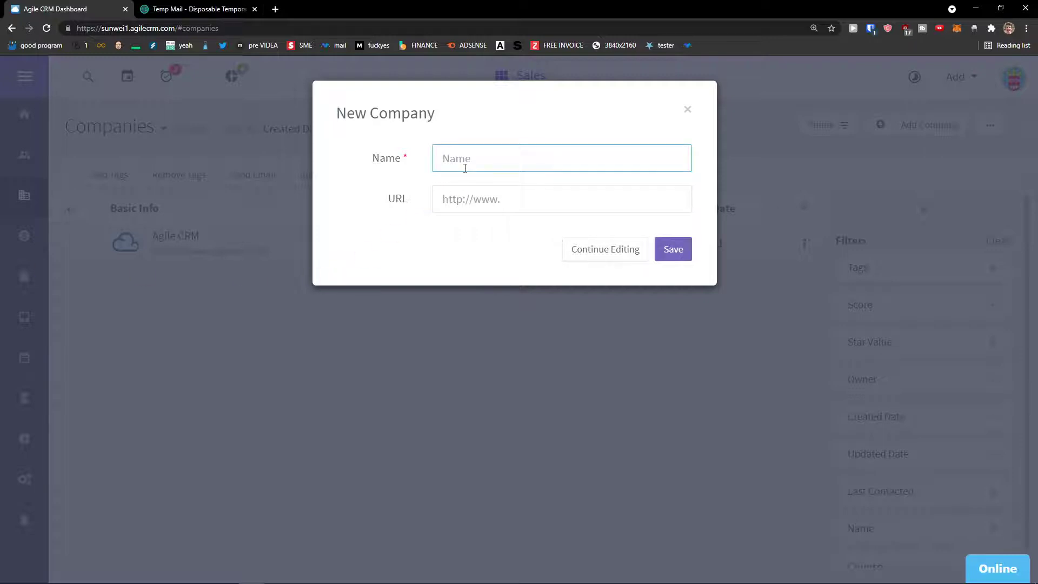
{"action": "type", "text": "Sun wei Company"}
{"action": "key", "text": "Tab"}
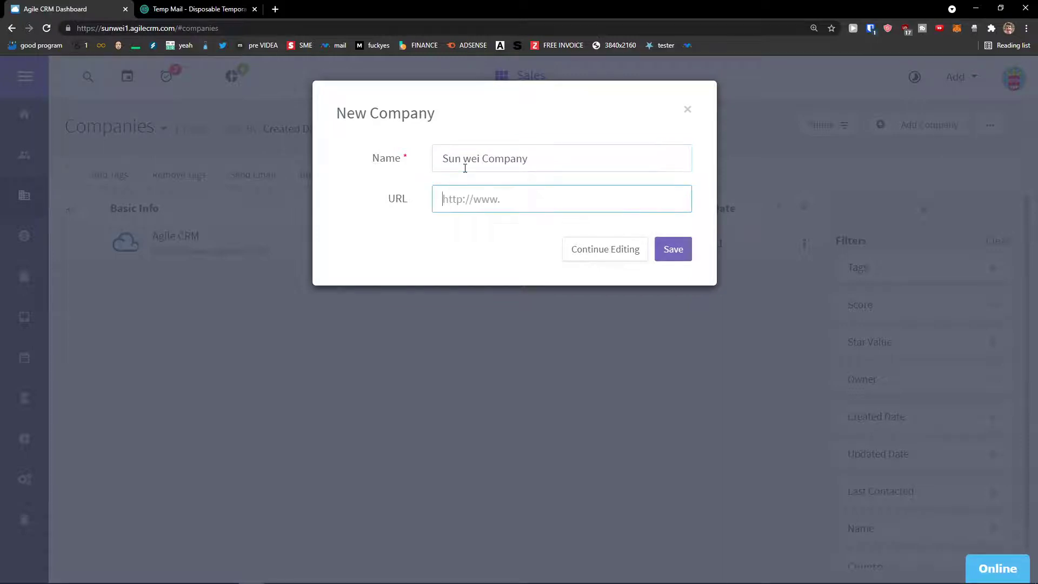
{"action": "left_click", "coordinate": [589, 256]}
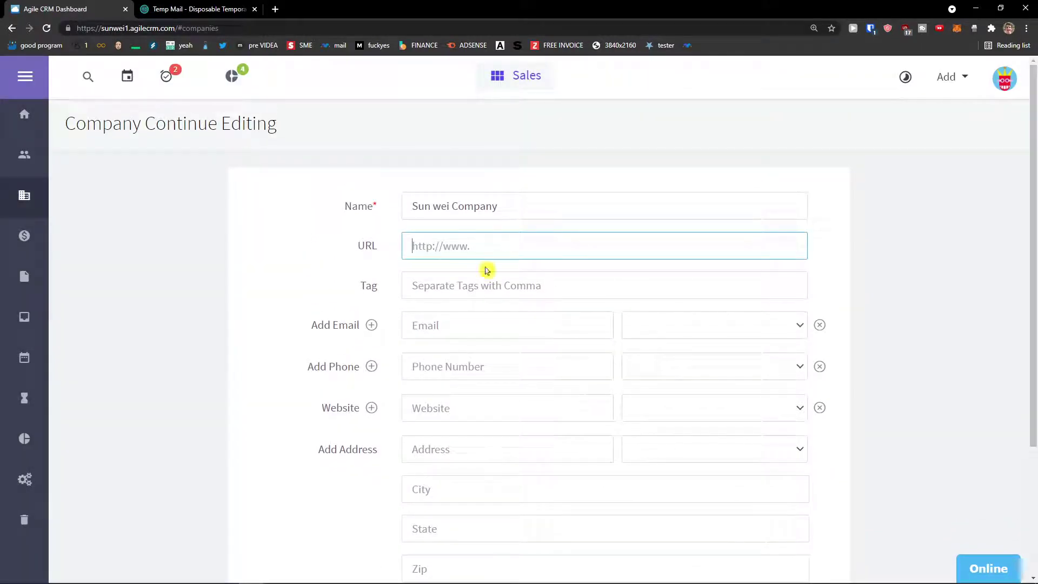
{"action": "left_click", "coordinate": [470, 286]}
{"action": "scroll", "coordinate": [469, 281], "scroll_direction": "down", "scroll_amount": 1}
{"action": "left_click", "coordinate": [468, 277]}
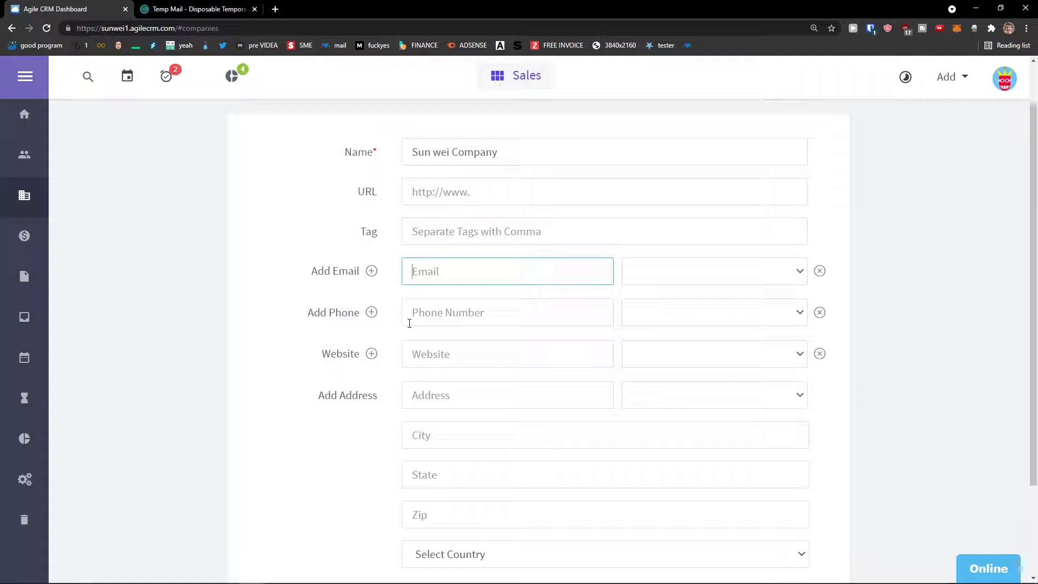
{"action": "left_click", "coordinate": [426, 309]}
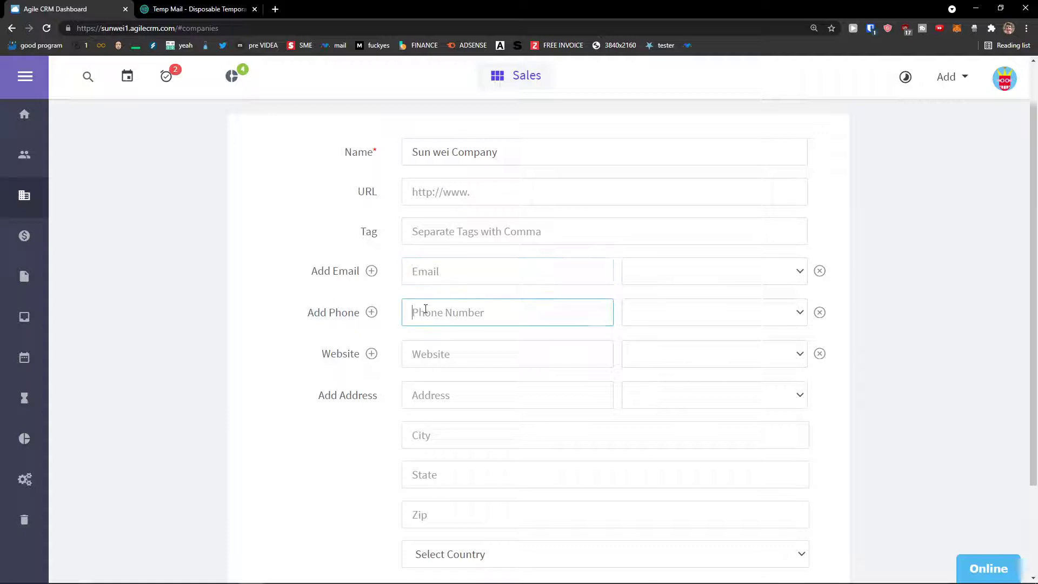
{"action": "scroll", "coordinate": [424, 306], "scroll_direction": "down", "scroll_amount": 1}
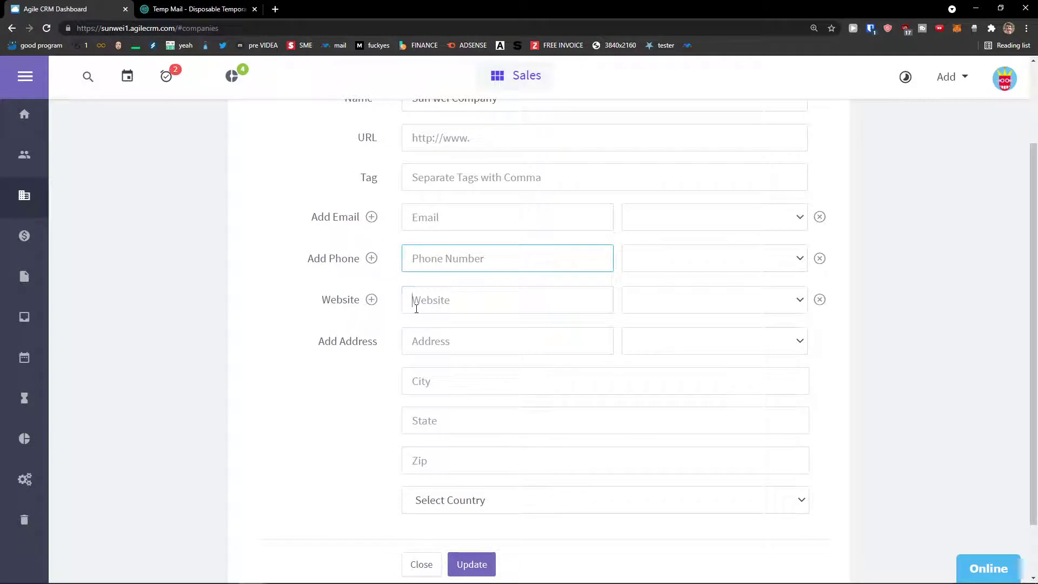
{"action": "left_click", "coordinate": [410, 305]}
{"action": "left_click", "coordinate": [416, 341]}
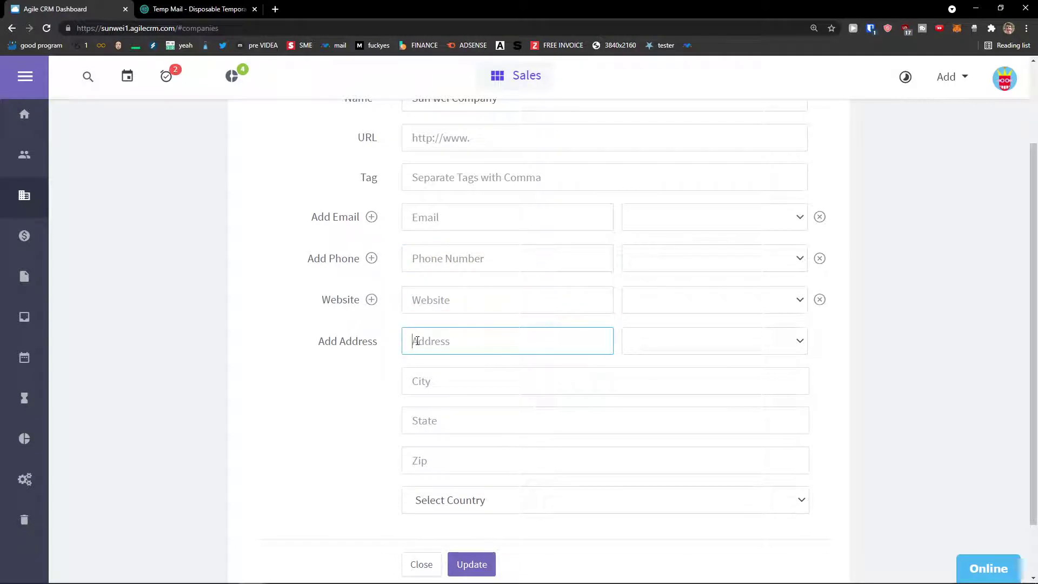
{"action": "key", "text": "Tab"}
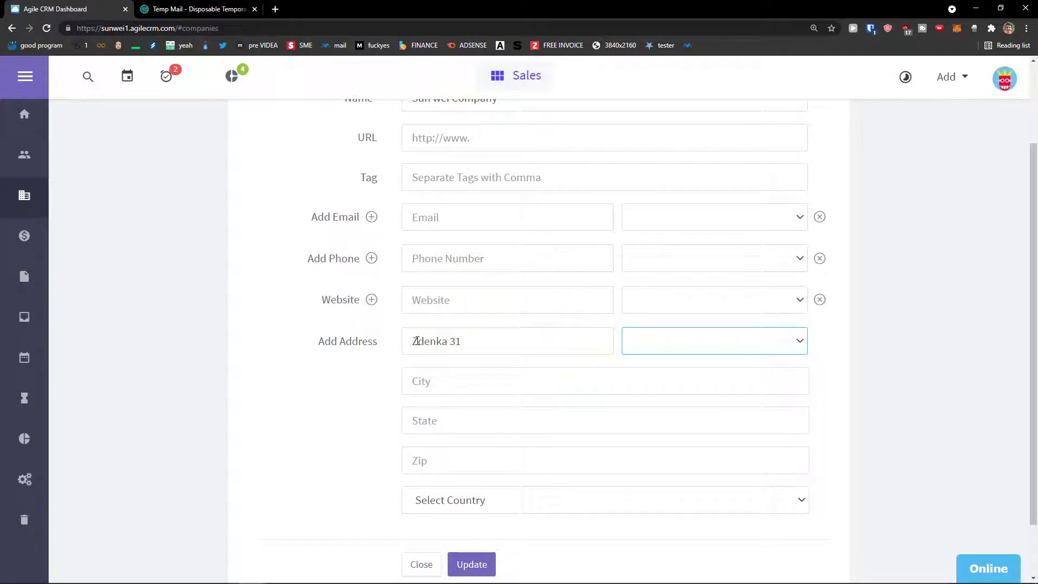
{"action": "key", "text": "Tab"}
{"action": "type", "text": "California"}
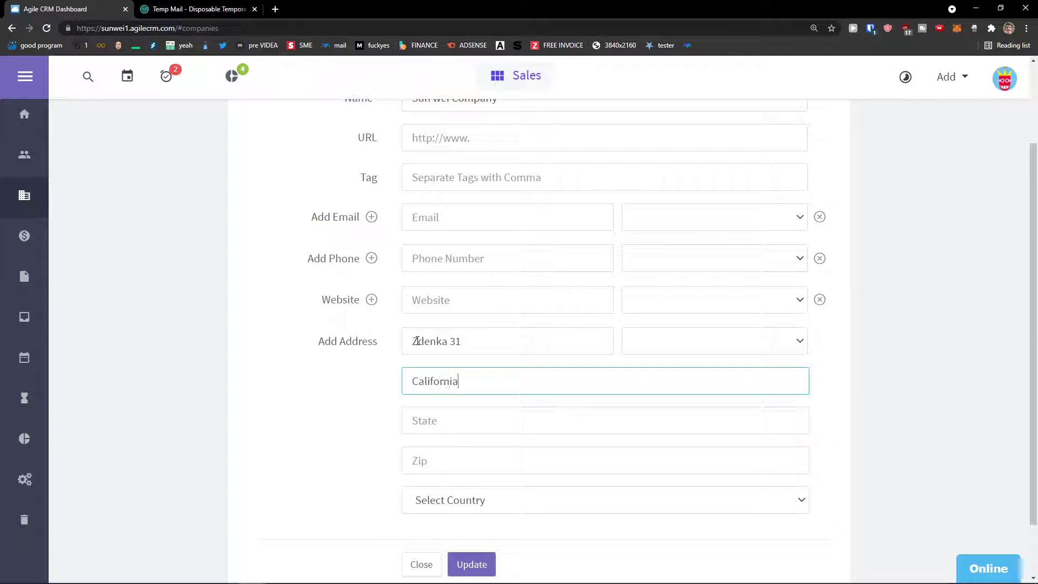
{"action": "scroll", "coordinate": [391, 346], "scroll_direction": "down", "scroll_amount": 1}
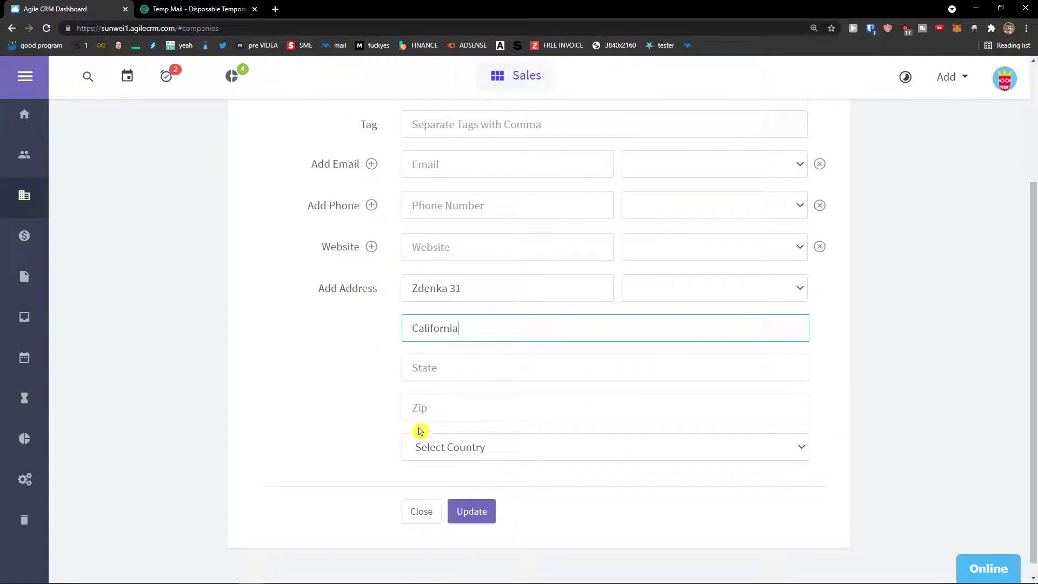
{"action": "scroll", "coordinate": [420, 430], "scroll_direction": "up", "scroll_amount": 3}
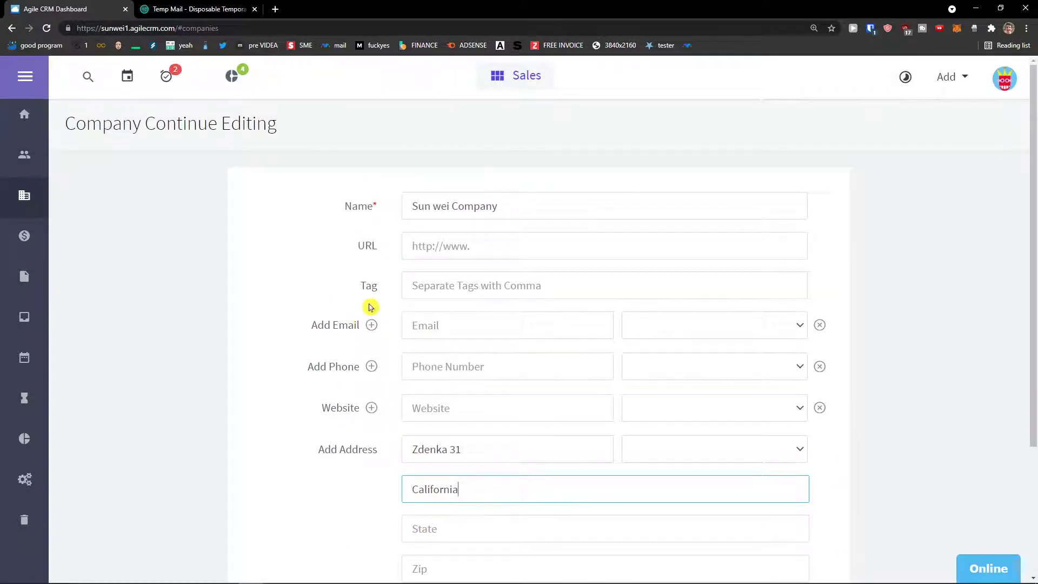
{"action": "scroll", "coordinate": [373, 308], "scroll_direction": "down", "scroll_amount": 3}
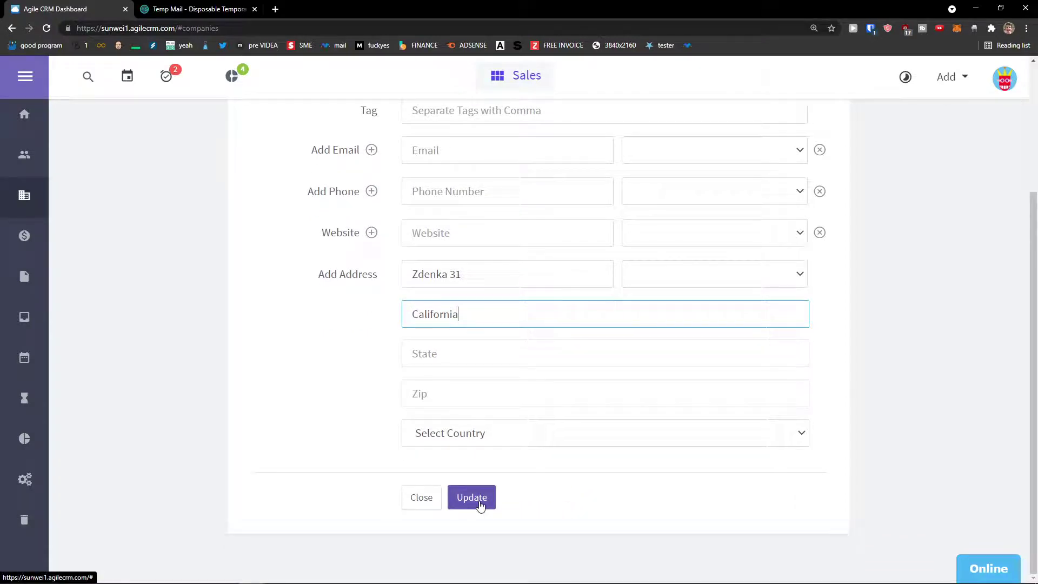
{"action": "left_click", "coordinate": [479, 502]}
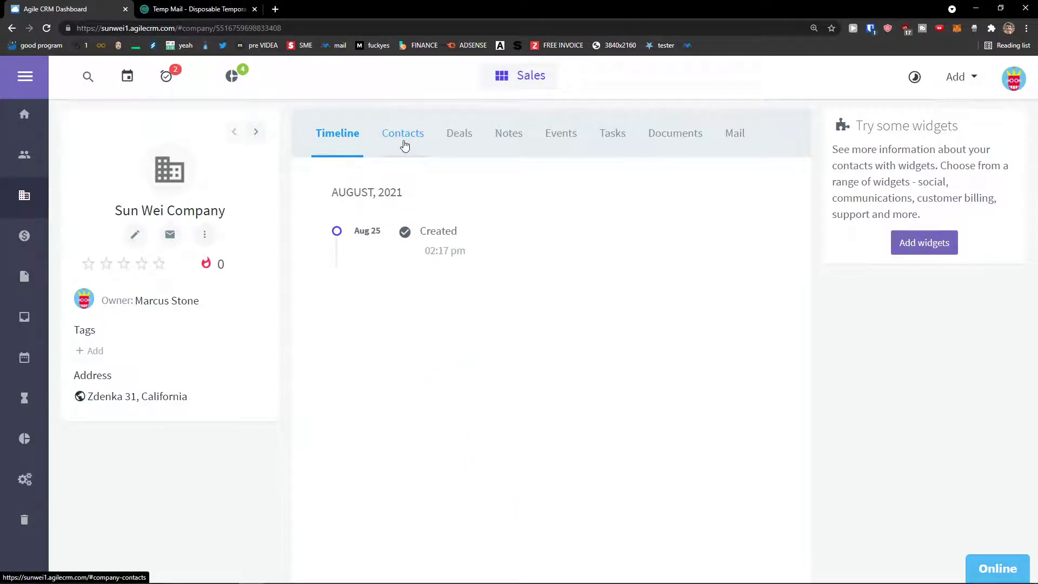
Link the existing contact to the company, confirming the move from Sun wei LLC.
{"action": "left_click", "coordinate": [404, 143]}
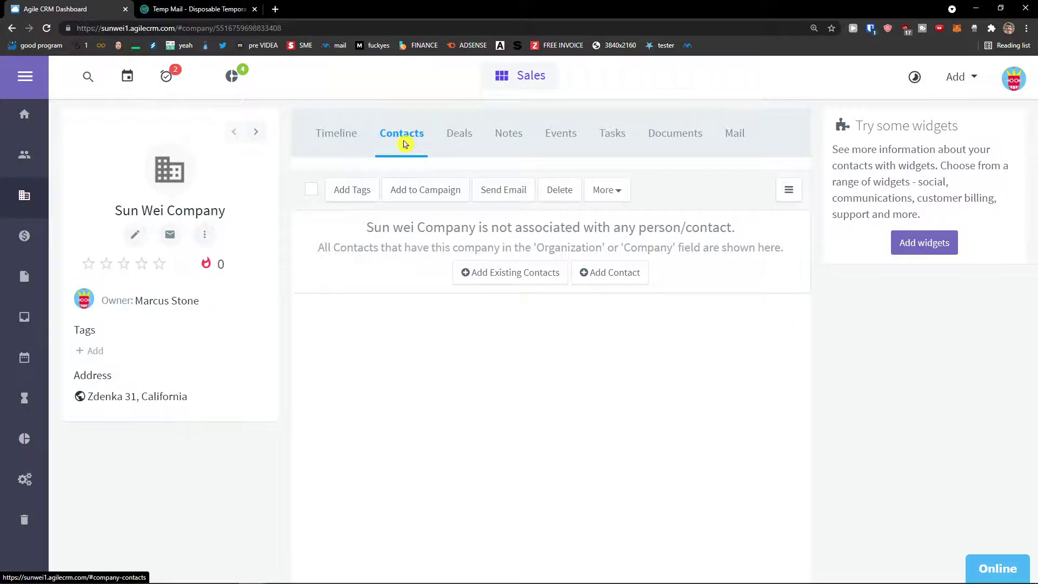
{"action": "left_click", "coordinate": [490, 273]}
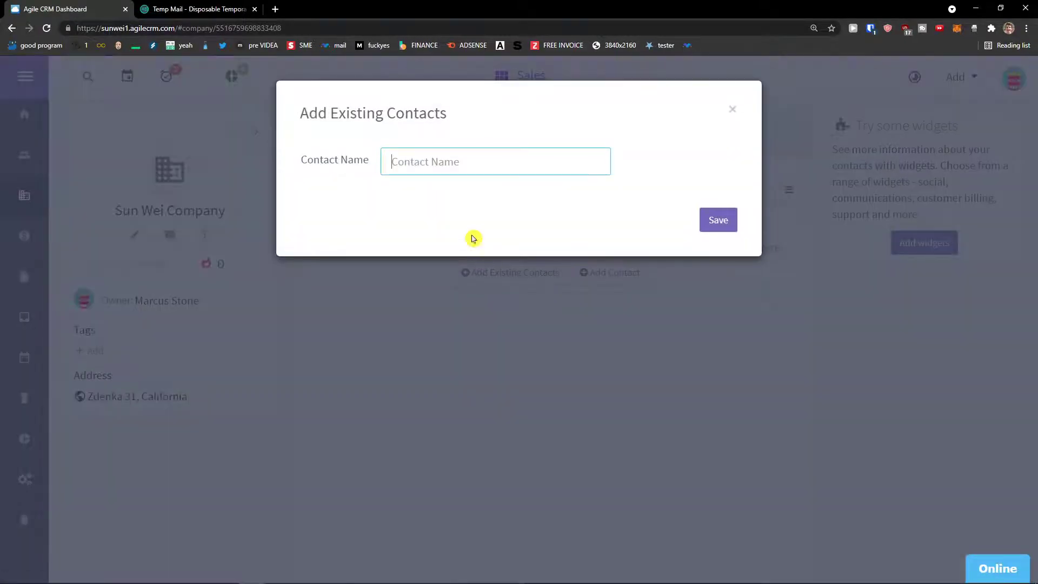
{"action": "type", "text": "Marcus"}
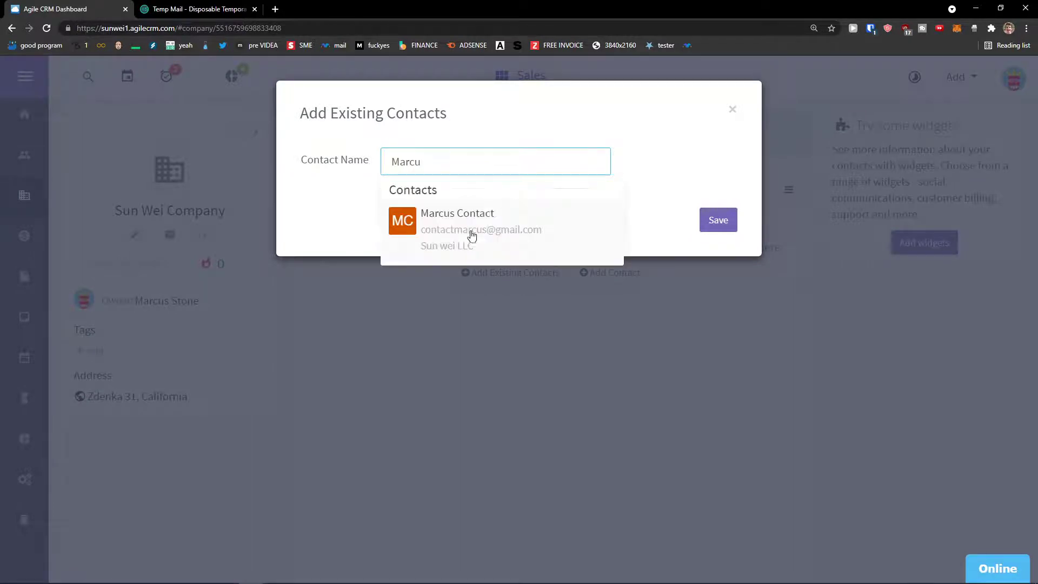
{"action": "left_click", "coordinate": [474, 226]}
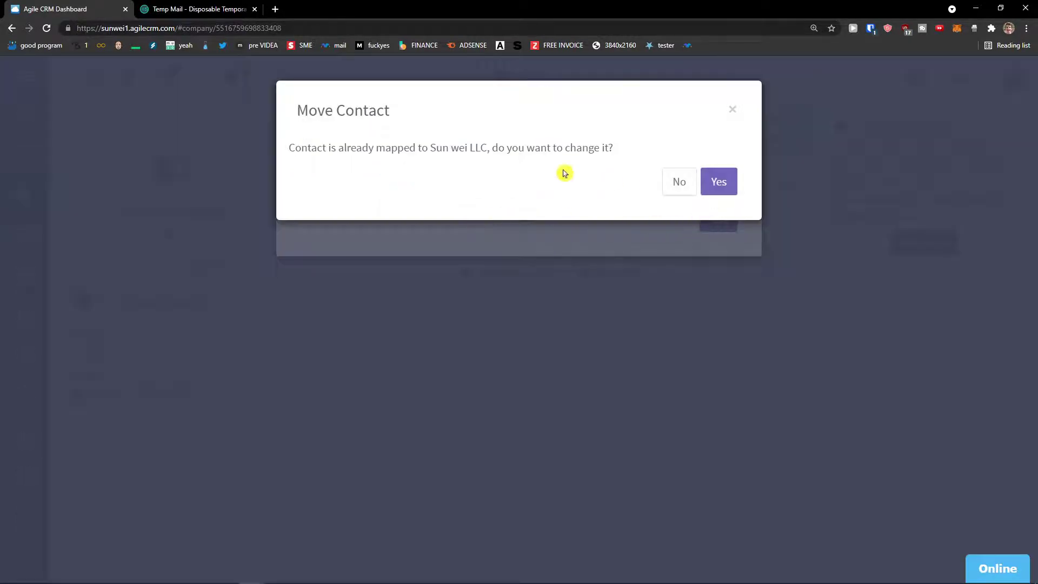
{"action": "left_click_drag", "start_coordinate": [301, 148], "coordinate": [634, 153]}
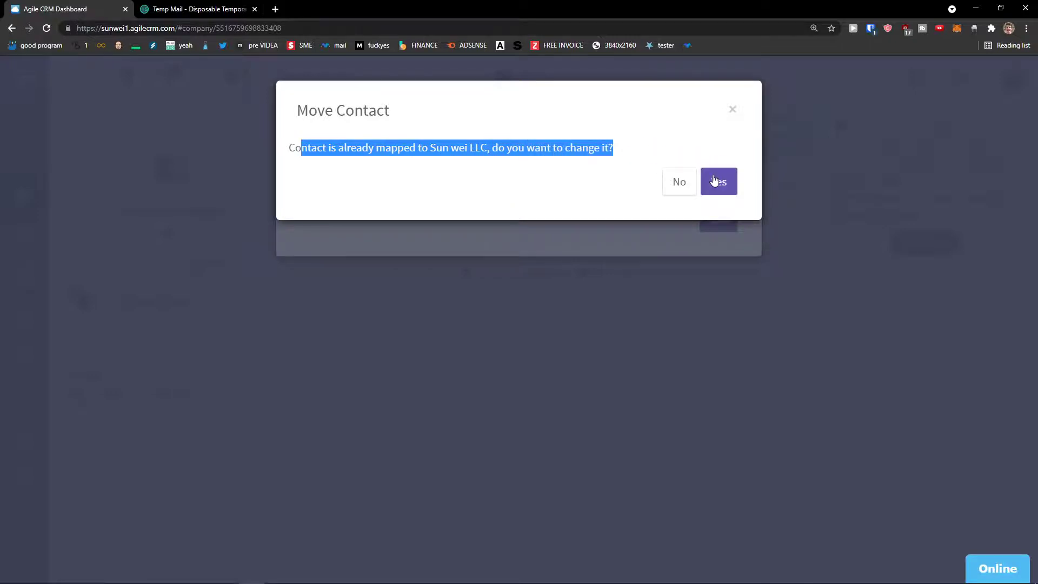
{"action": "left_click", "coordinate": [719, 182]}
{"action": "left_click", "coordinate": [719, 230]}
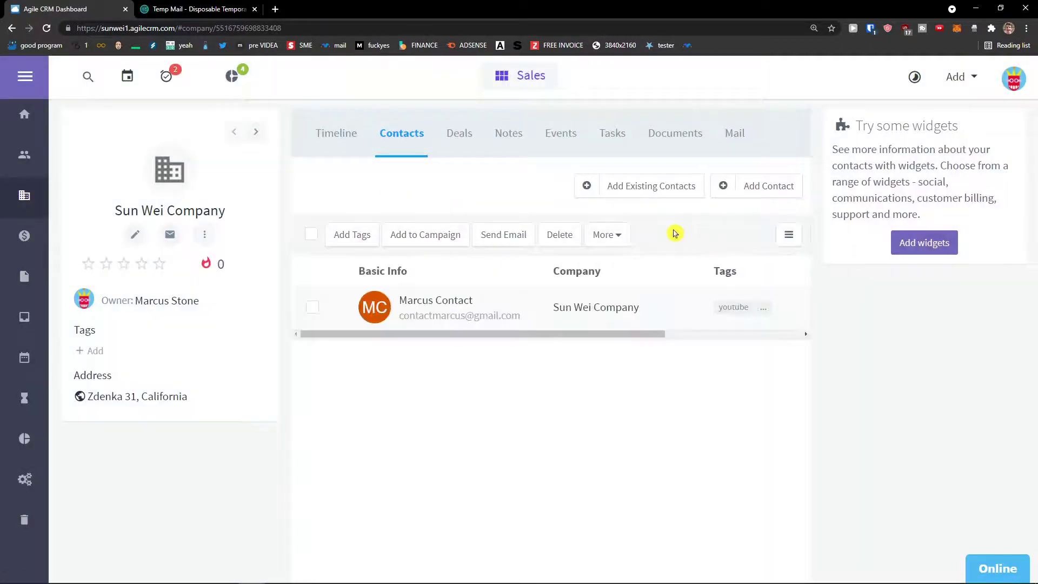
{"action": "left_click_drag", "start_coordinate": [399, 335], "coordinate": [394, 317]}
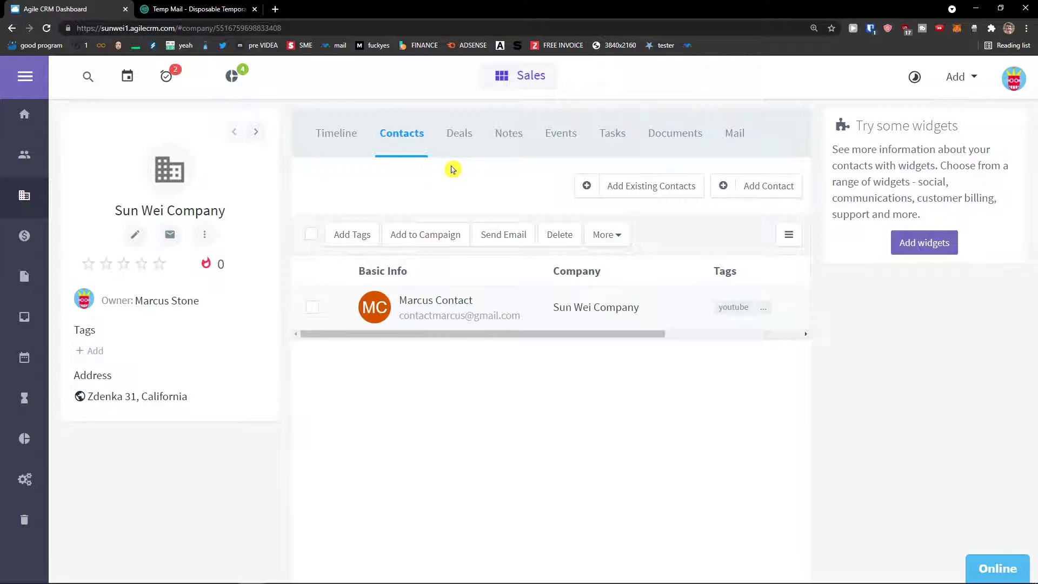
Check the company's Deals and Notes tabs, then go to the Deals section.
{"action": "left_click", "coordinate": [457, 135]}
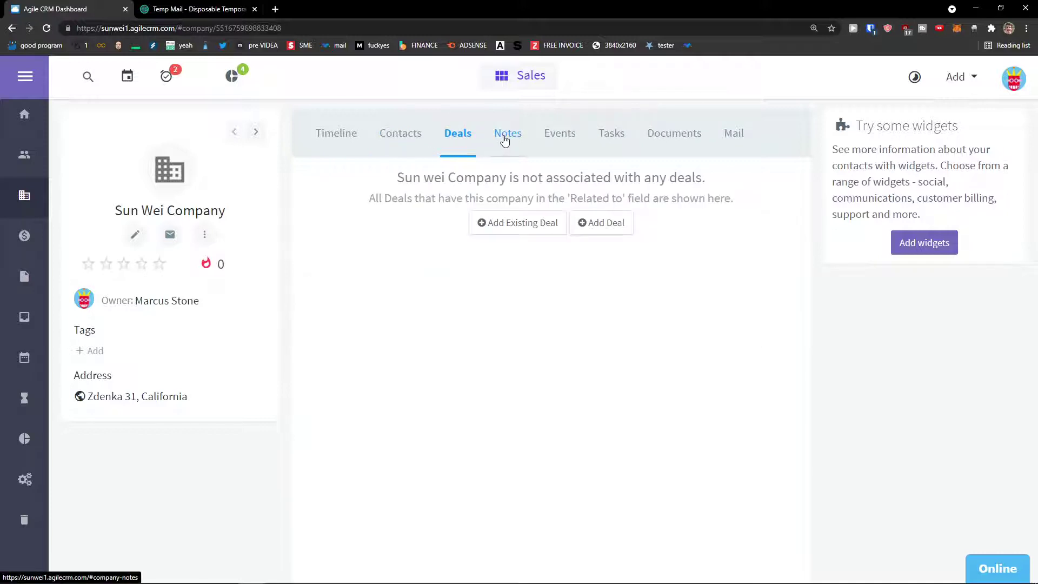
{"action": "left_click", "coordinate": [504, 136]}
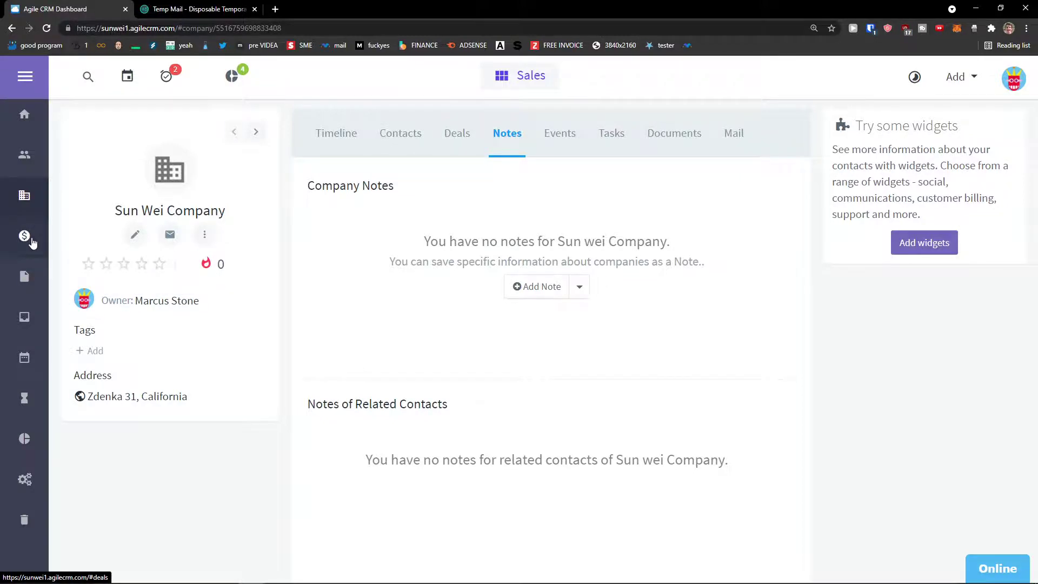
{"action": "left_click", "coordinate": [24, 236]}
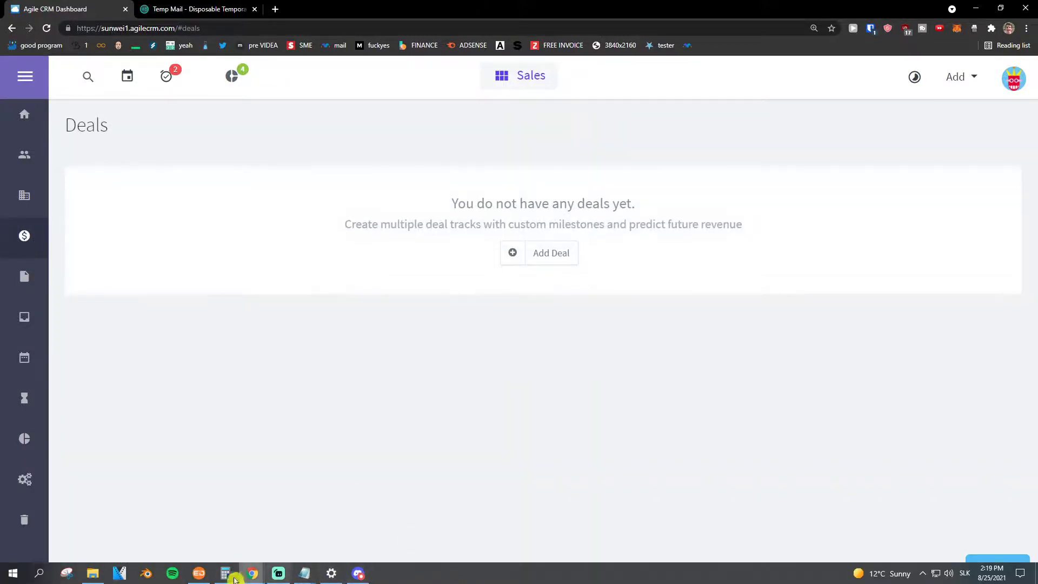
Start a new deal named Sun Deal with value 10000 and 25% probability.
{"action": "left_click", "coordinate": [278, 573]}
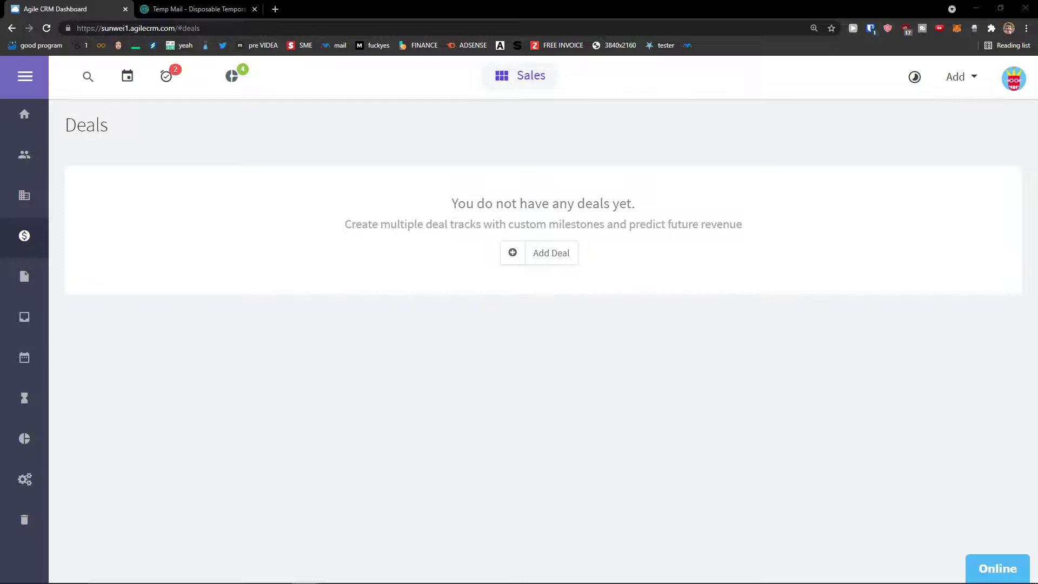
{"action": "left_click", "coordinate": [538, 254]}
{"action": "left_click", "coordinate": [492, 167]}
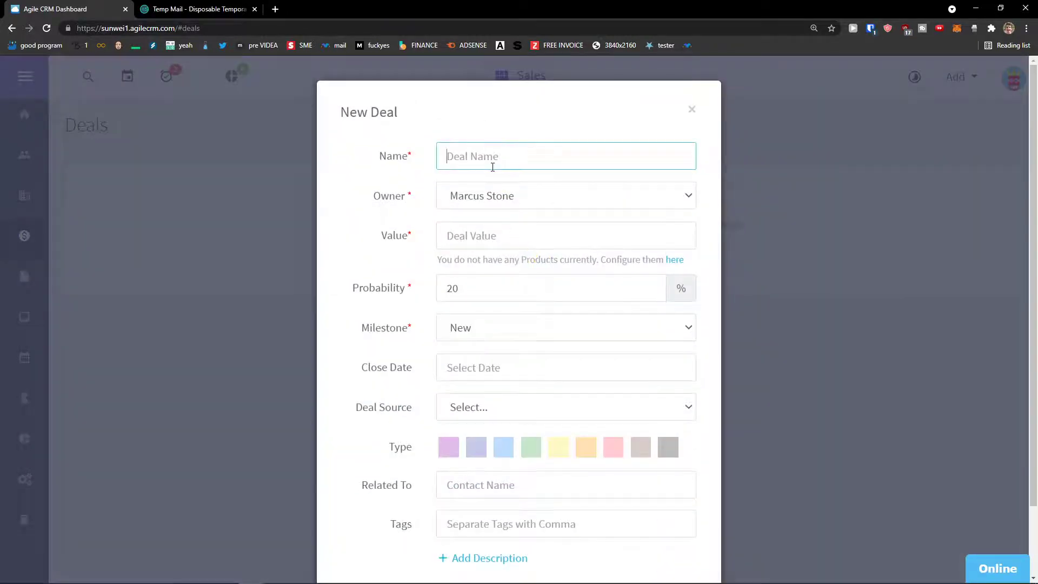
{"action": "type", "text": "Sun Deal"}
{"action": "left_click", "coordinate": [474, 228]}
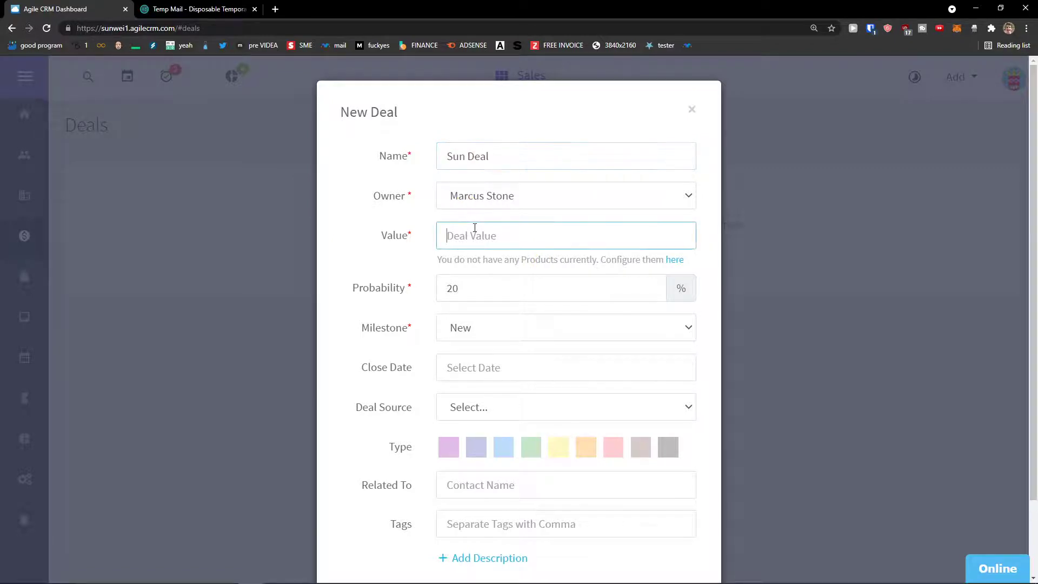
{"action": "type", "text": "10000"}
{"action": "left_click", "coordinate": [511, 288]}
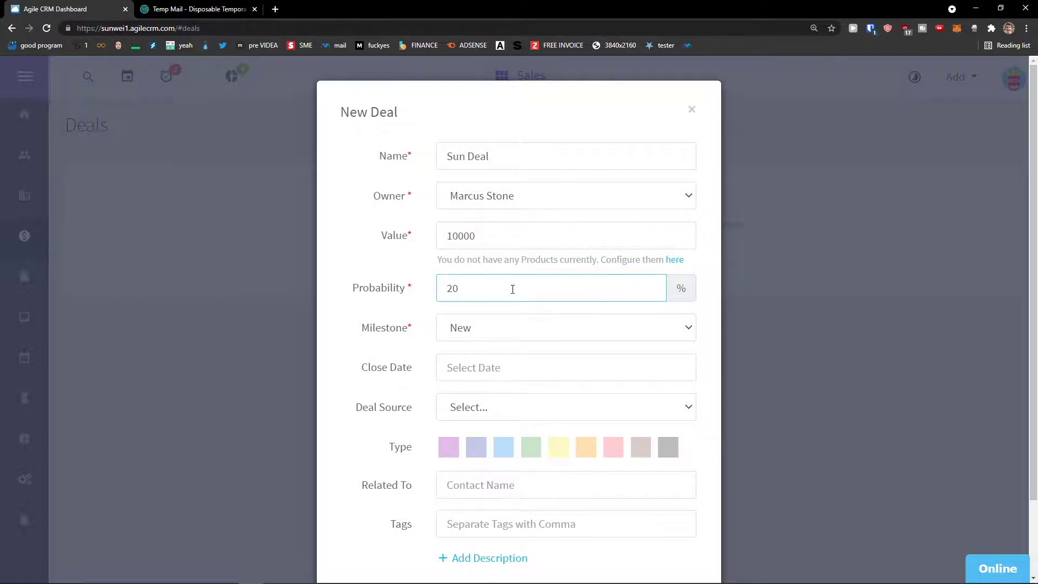
{"action": "double_click", "coordinate": [632, 292]}
{"action": "type", "text": "25"}
Set milestone Prospect and close date 08/31/2021, leaving the source unset.
{"action": "left_click", "coordinate": [561, 329]}
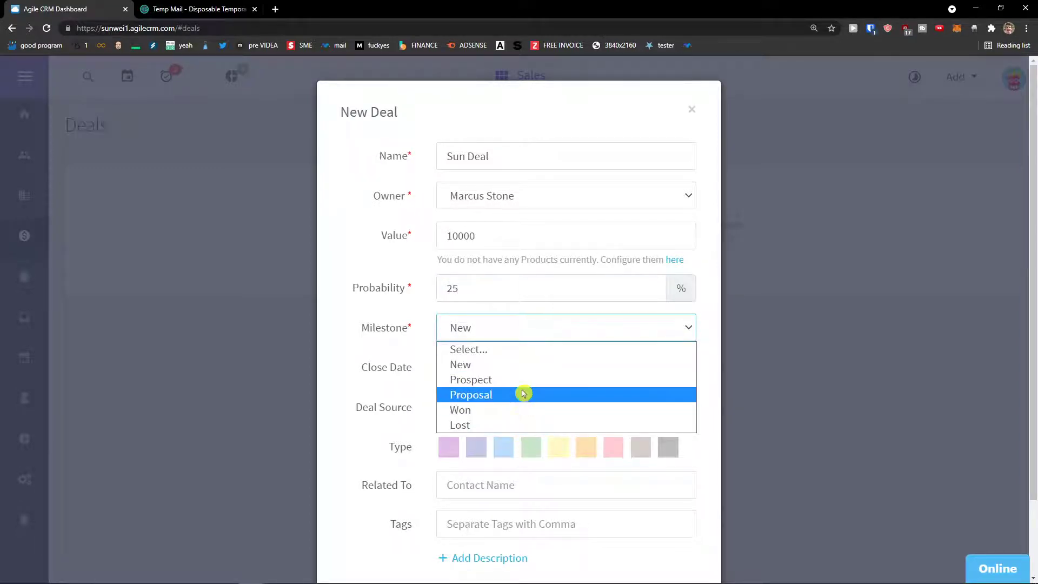
{"action": "left_click", "coordinate": [523, 380]}
{"action": "left_click", "coordinate": [520, 372]}
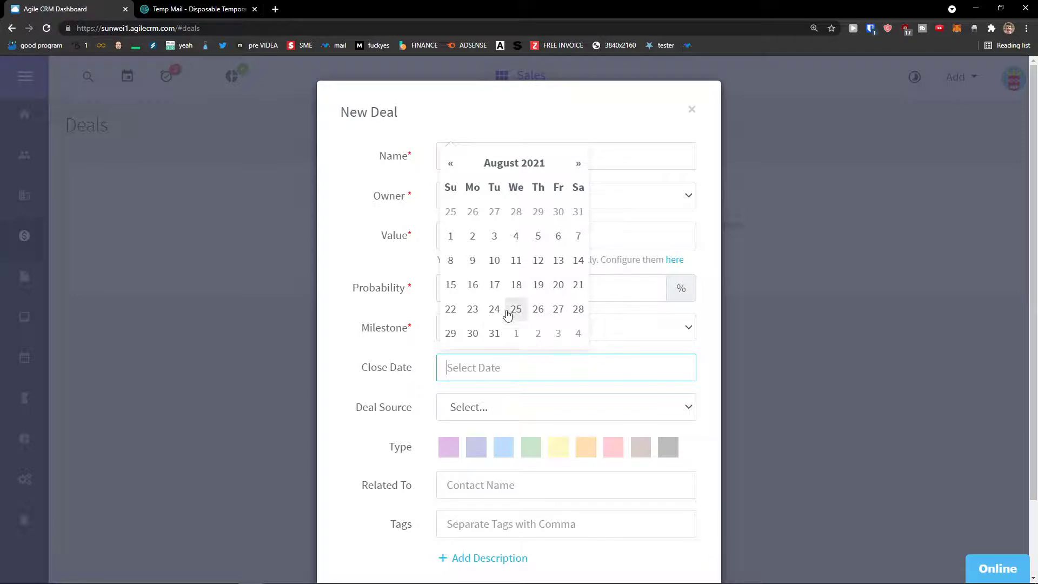
{"action": "left_click", "coordinate": [493, 332]}
{"action": "scroll", "coordinate": [539, 355], "scroll_direction": "down", "scroll_amount": 2}
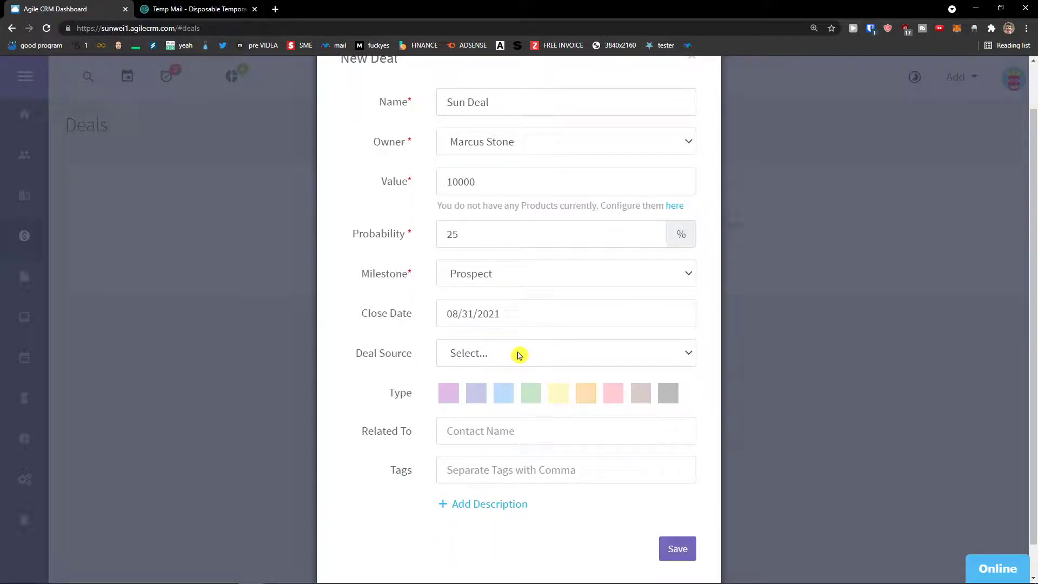
{"action": "left_click", "coordinate": [518, 355]}
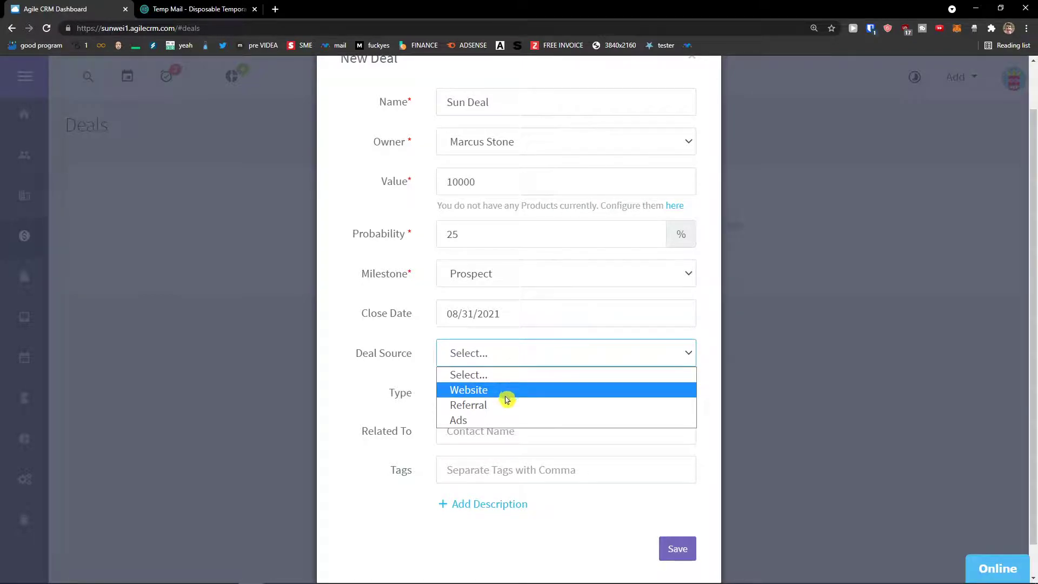
{"action": "left_click", "coordinate": [518, 320]}
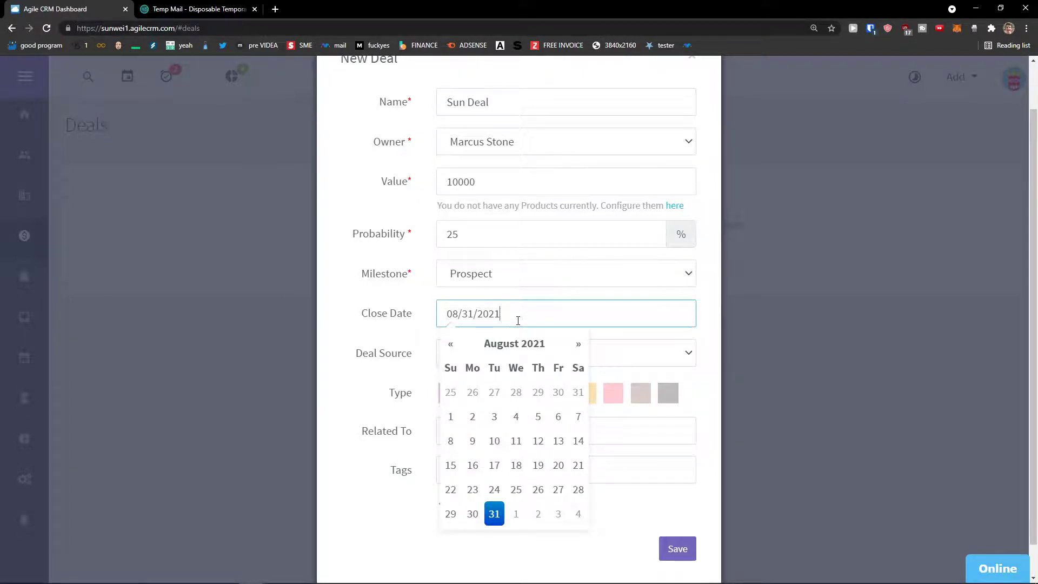
{"action": "left_click", "coordinate": [416, 299]}
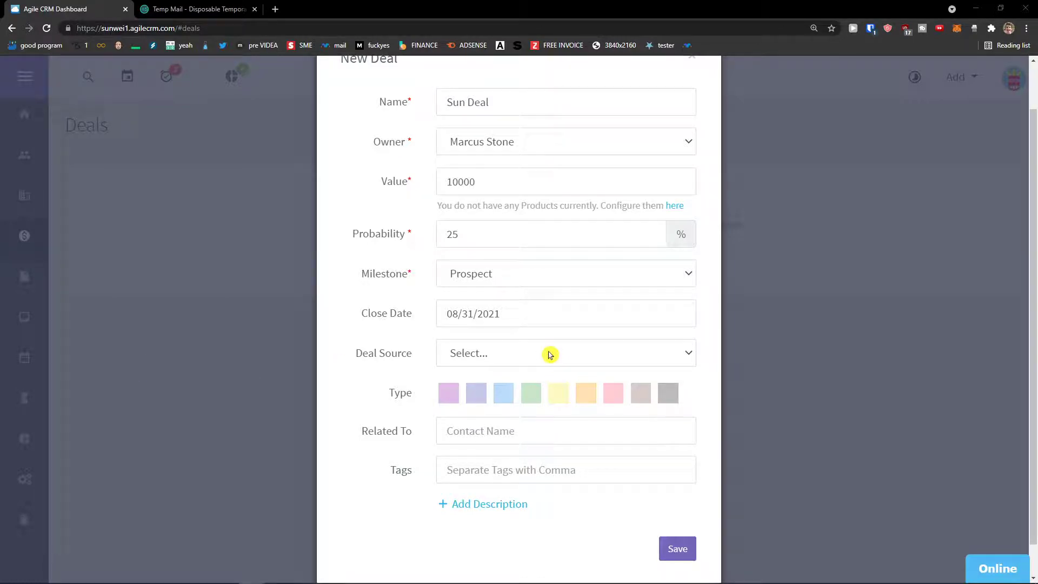
{"action": "left_click", "coordinate": [530, 363]}
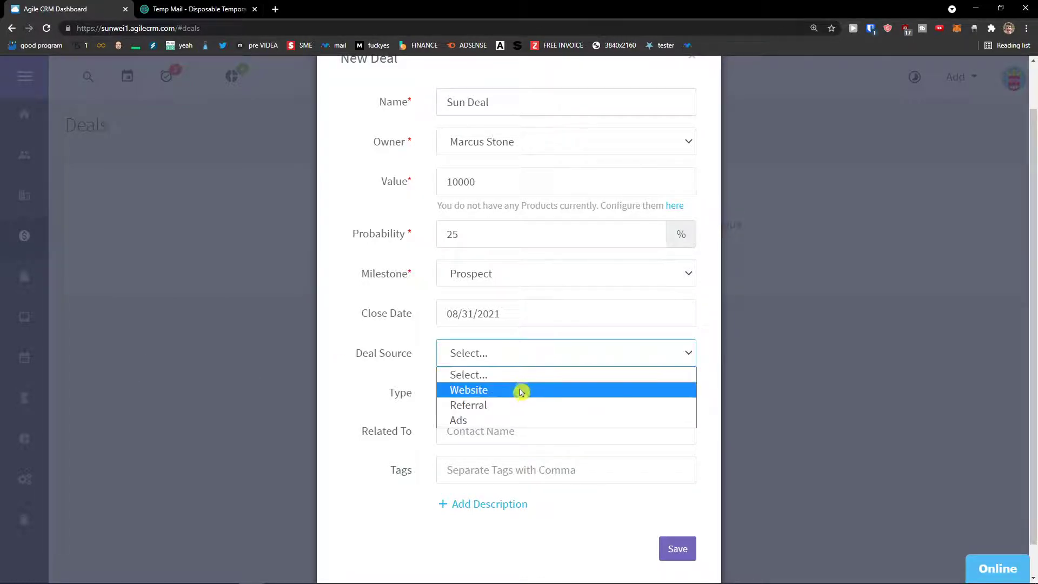
{"action": "left_click", "coordinate": [518, 362]}
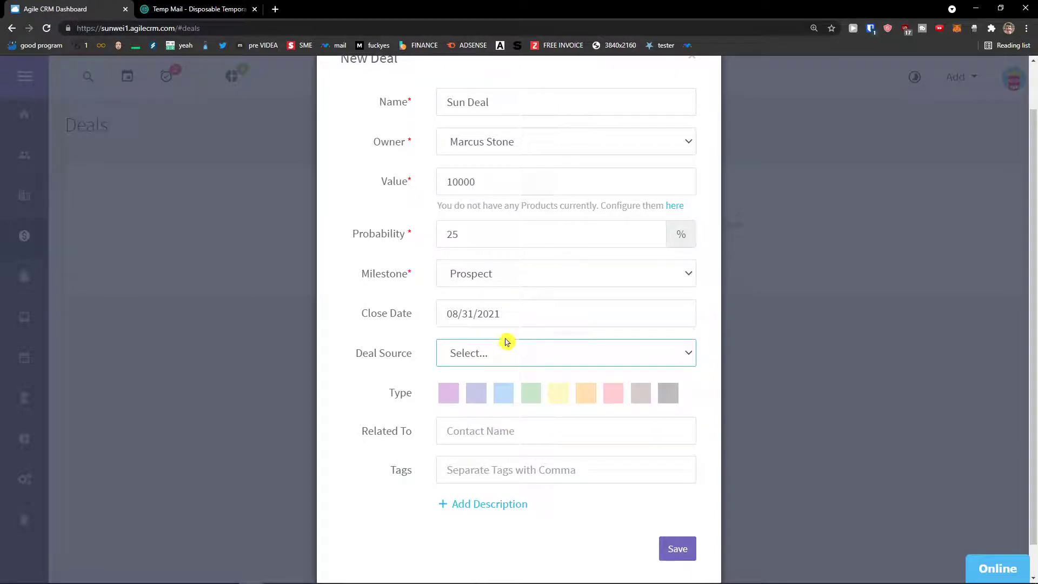
Give the deal the blue type while keeping the Prospect milestone.
{"action": "left_click", "coordinate": [451, 394]}
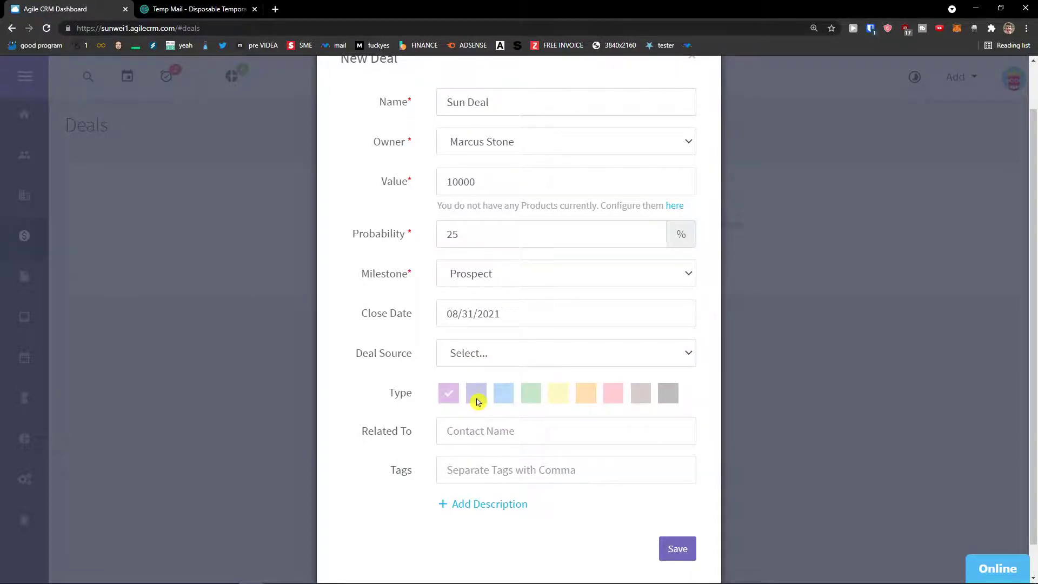
{"action": "left_click", "coordinate": [476, 396]}
{"action": "left_click", "coordinate": [504, 394]}
{"action": "scroll", "coordinate": [483, 390], "scroll_direction": "up", "scroll_amount": 2}
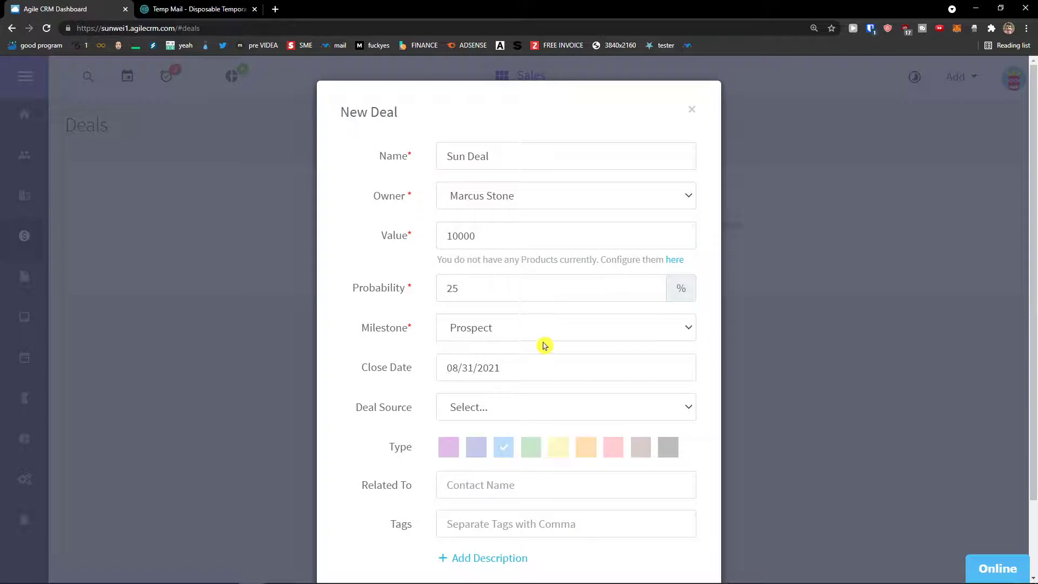
{"action": "left_click", "coordinate": [528, 332]}
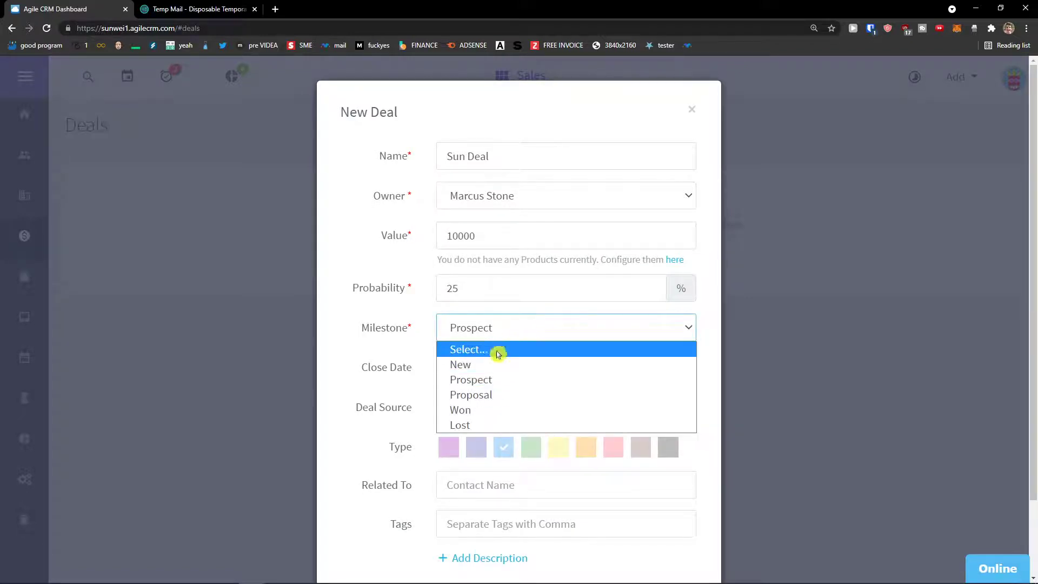
{"action": "left_click", "coordinate": [434, 336]}
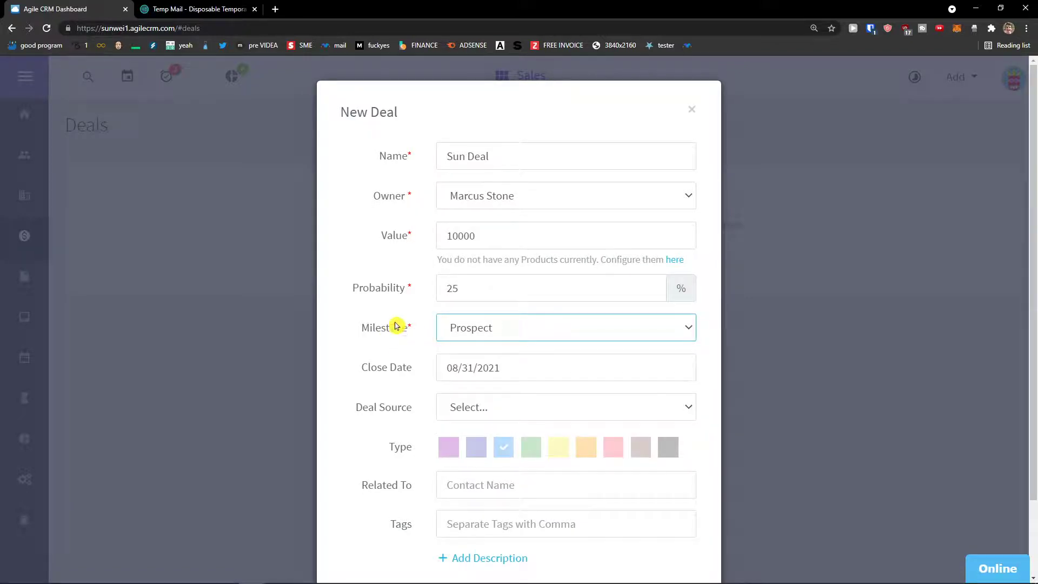
{"action": "left_click", "coordinate": [454, 332]}
{"action": "left_click", "coordinate": [454, 332]}
{"action": "scroll", "coordinate": [433, 335], "scroll_direction": "down", "scroll_amount": 1}
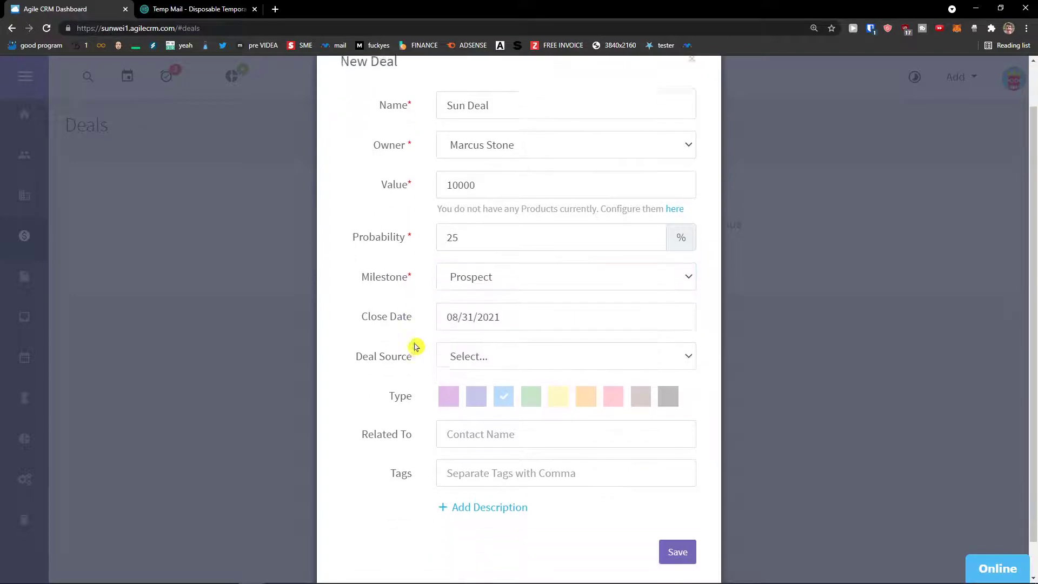
{"action": "left_click", "coordinate": [464, 274]}
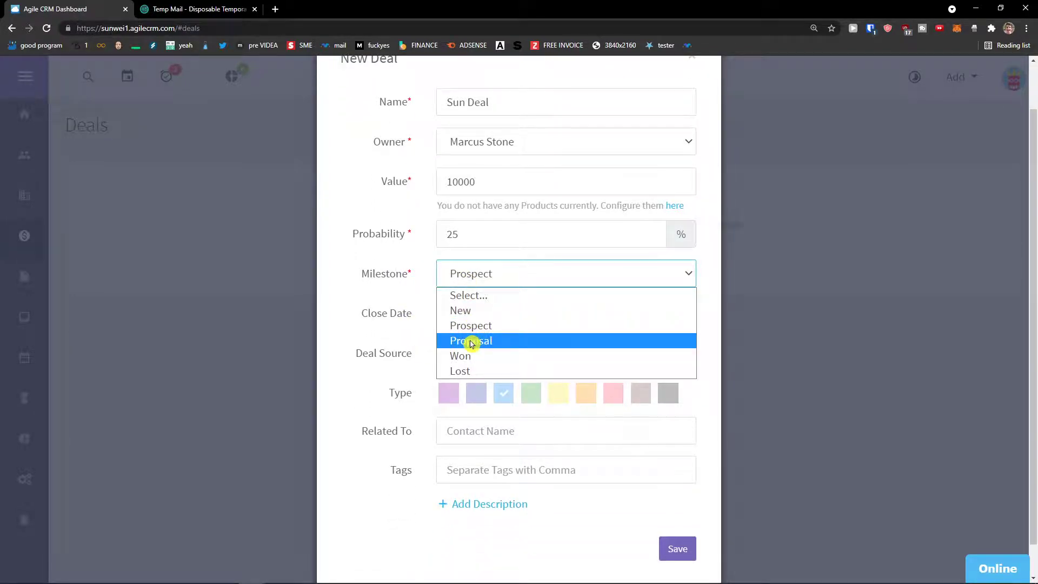
{"action": "left_click", "coordinate": [485, 385]}
Link the deal to the contact in Related To and save it.
{"action": "left_click", "coordinate": [489, 428]}
{"action": "scroll", "coordinate": [482, 424], "scroll_direction": "down", "scroll_amount": 1}
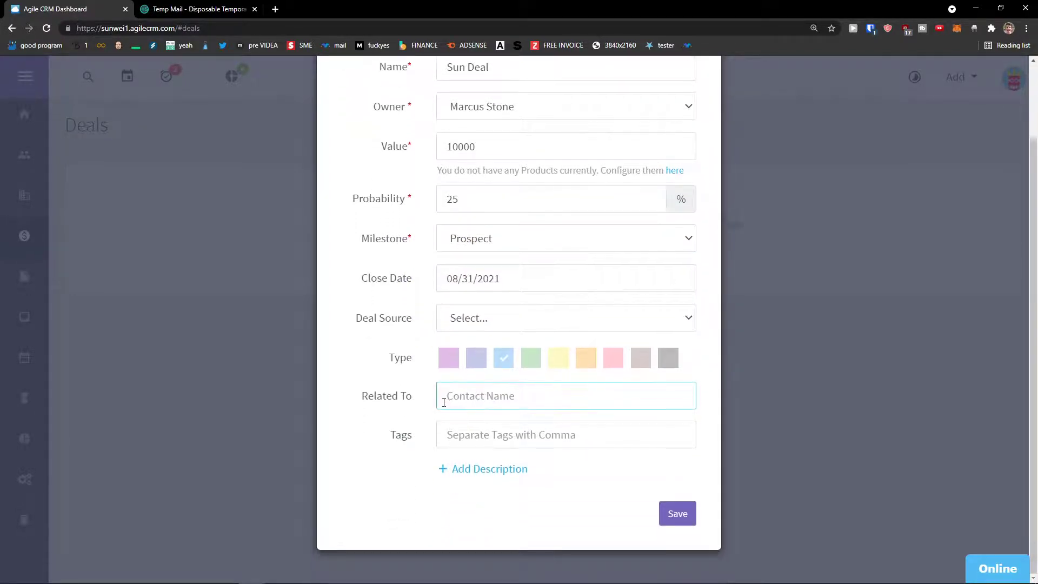
{"action": "type", "text": "Marcu"}
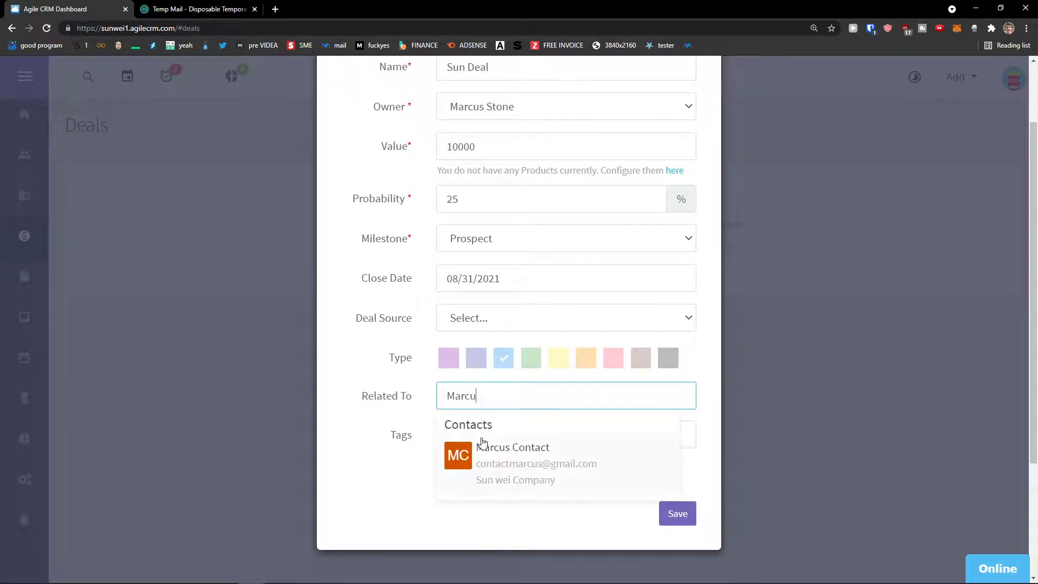
{"action": "left_click", "coordinate": [487, 448]}
{"action": "scroll", "coordinate": [490, 430], "scroll_direction": "up", "scroll_amount": 1}
{"action": "scroll", "coordinate": [505, 439], "scroll_direction": "up", "scroll_amount": 1}
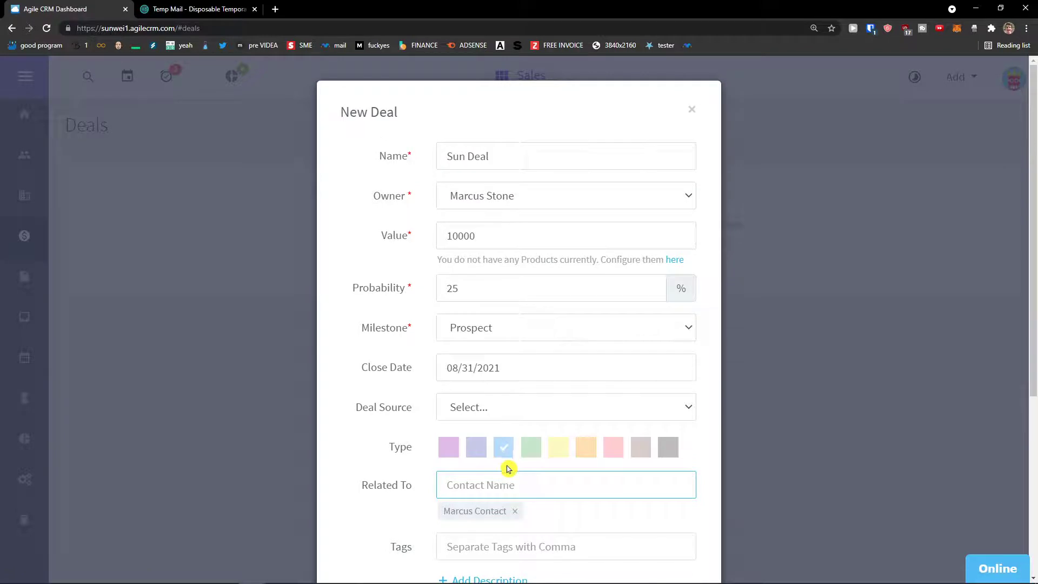
{"action": "scroll", "coordinate": [507, 454], "scroll_direction": "down", "scroll_amount": 1}
{"action": "scroll", "coordinate": [508, 459], "scroll_direction": "up", "scroll_amount": 1}
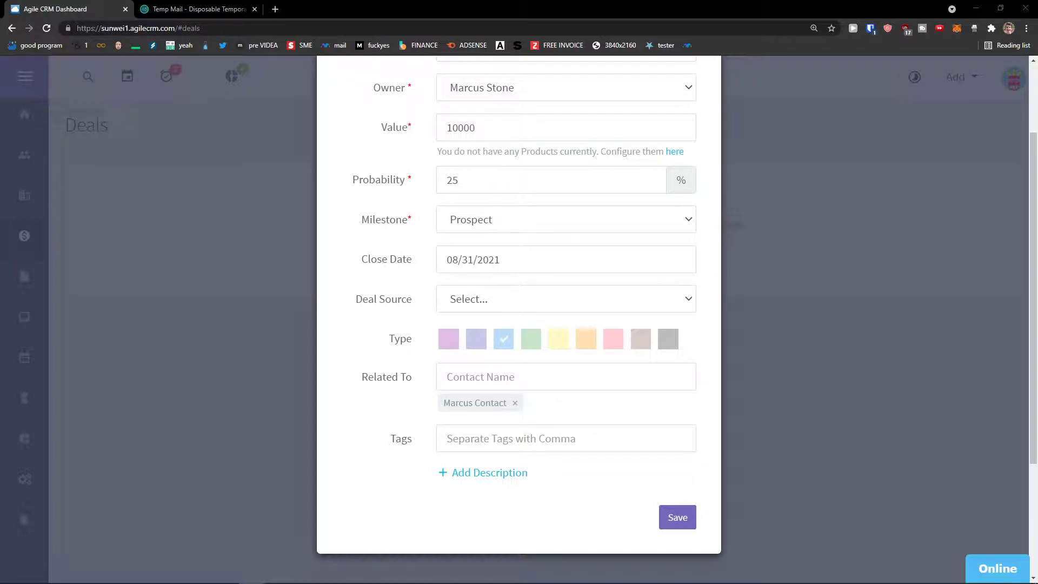
{"action": "scroll", "coordinate": [573, 416], "scroll_direction": "down", "scroll_amount": 1}
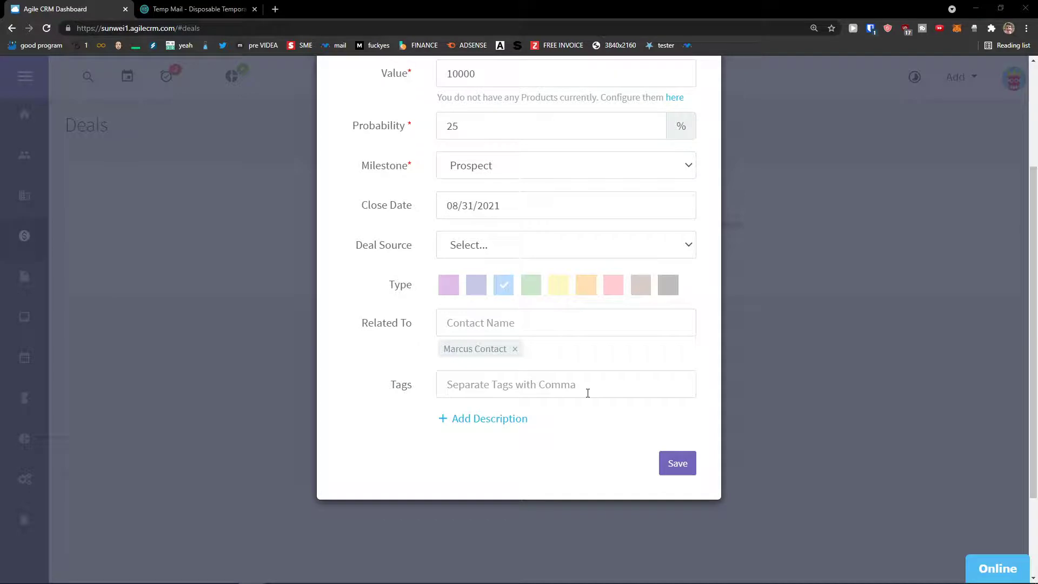
{"action": "left_click", "coordinate": [678, 465]}
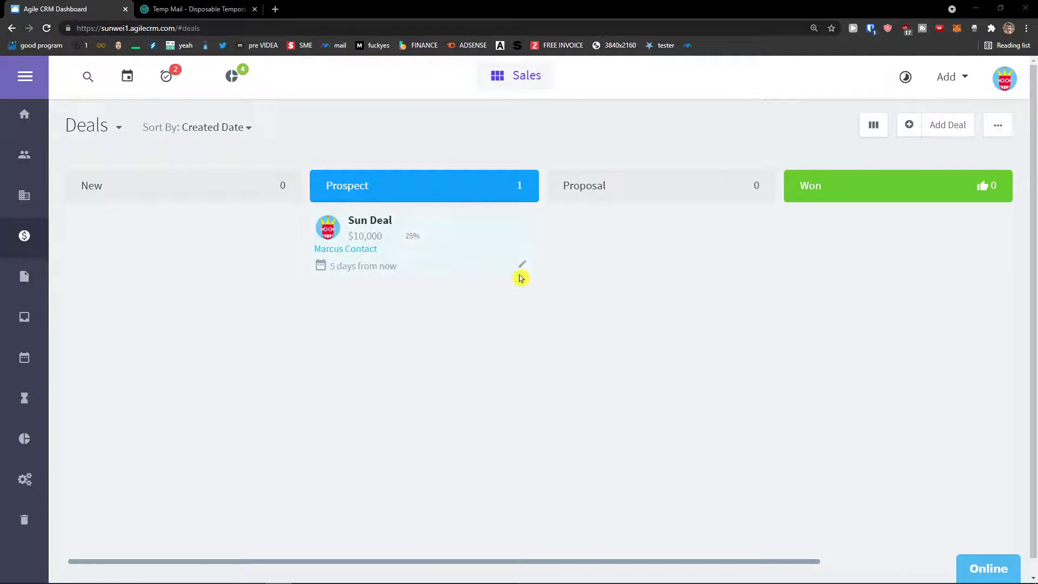
Try the deal sort, filter and list-table views, returning to the milestone board.
{"action": "left_click", "coordinate": [218, 134]}
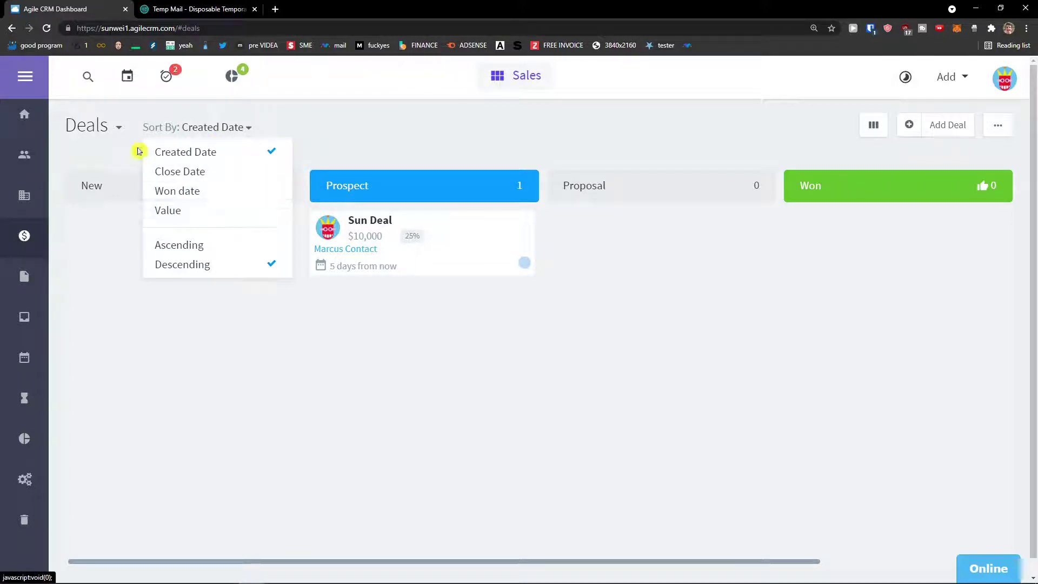
{"action": "left_click", "coordinate": [119, 132]}
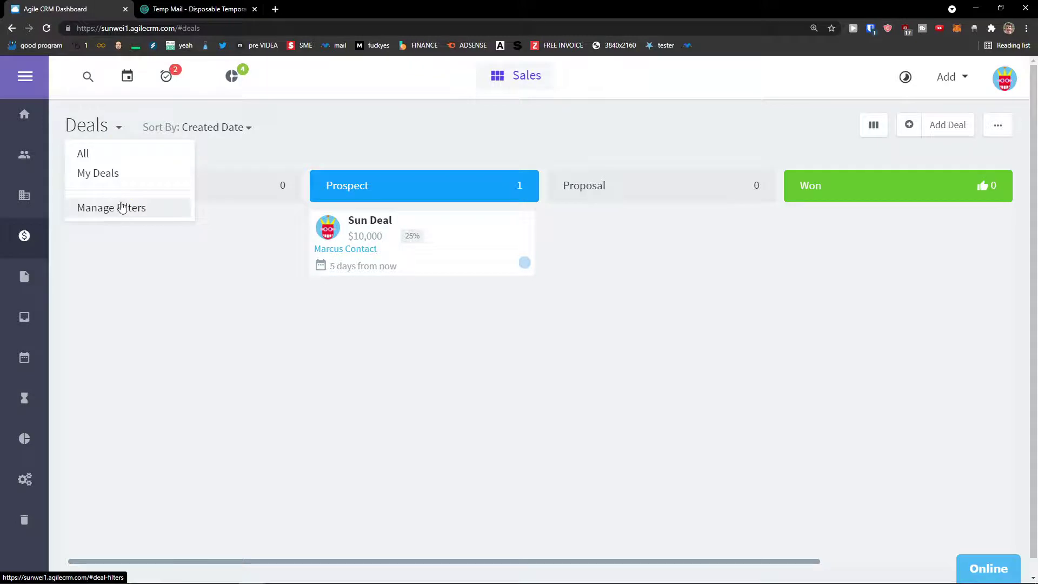
{"action": "left_click", "coordinate": [749, 306]}
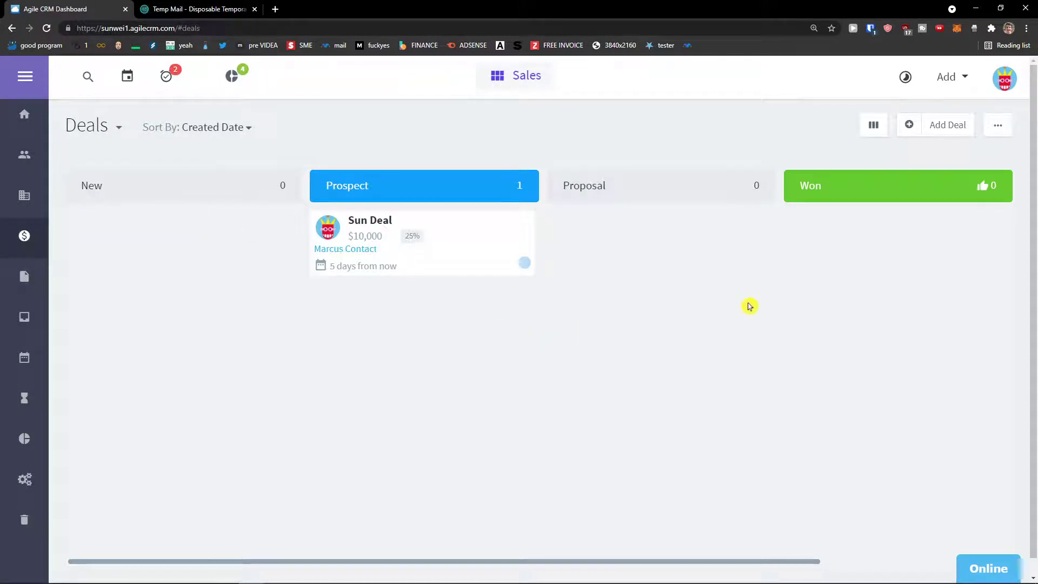
{"action": "left_click", "coordinate": [872, 126]}
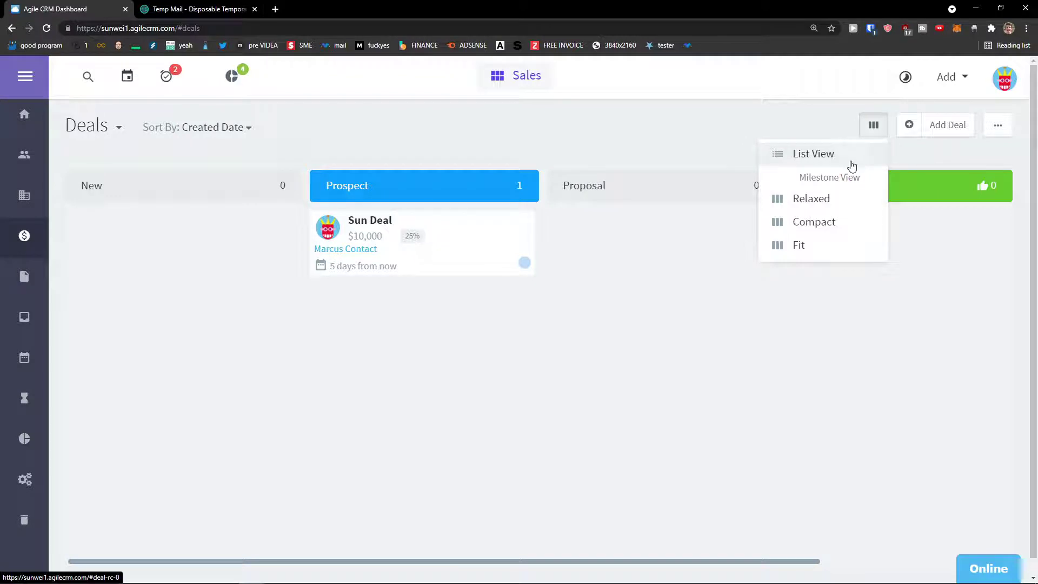
{"action": "left_click", "coordinate": [851, 161]}
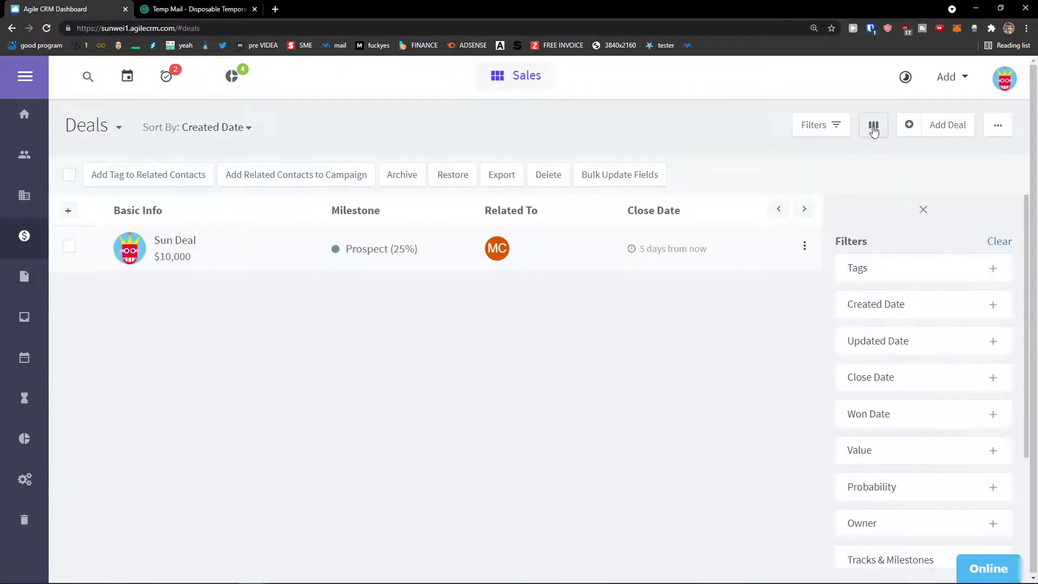
{"action": "left_click", "coordinate": [873, 130]}
{"action": "left_click", "coordinate": [843, 199]}
Switch the deals board to Compact, then Fit so all columns show.
{"action": "left_click", "coordinate": [875, 132]}
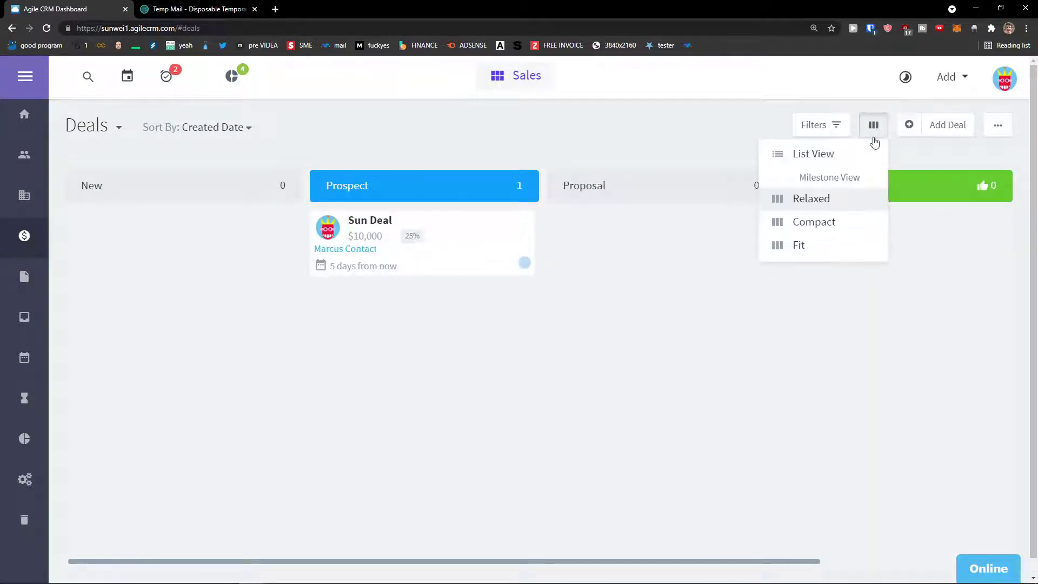
{"action": "left_click", "coordinate": [849, 222]}
{"action": "left_click", "coordinate": [874, 129]}
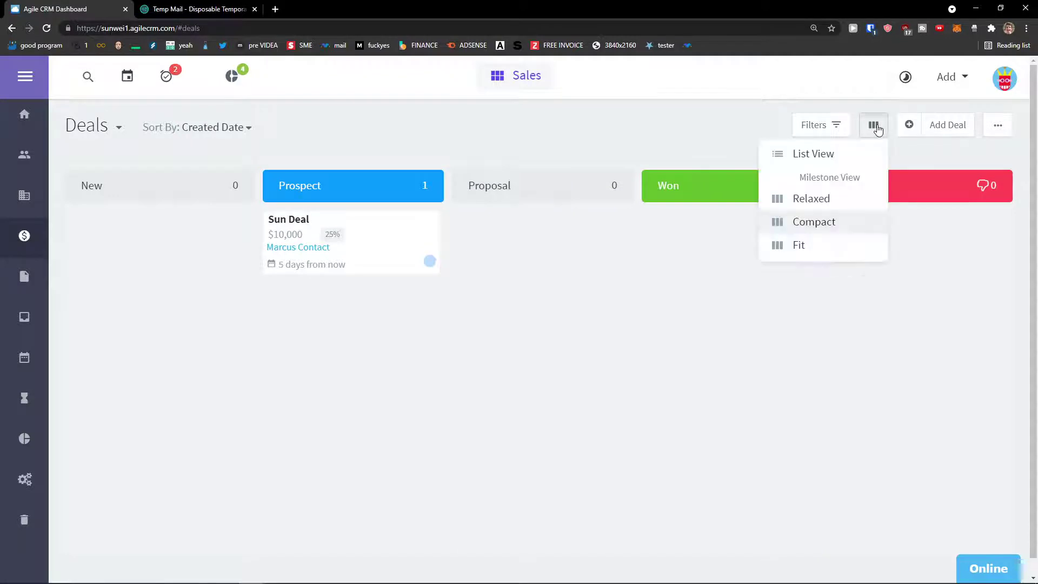
{"action": "left_click", "coordinate": [839, 246]}
{"action": "left_click", "coordinate": [873, 130]}
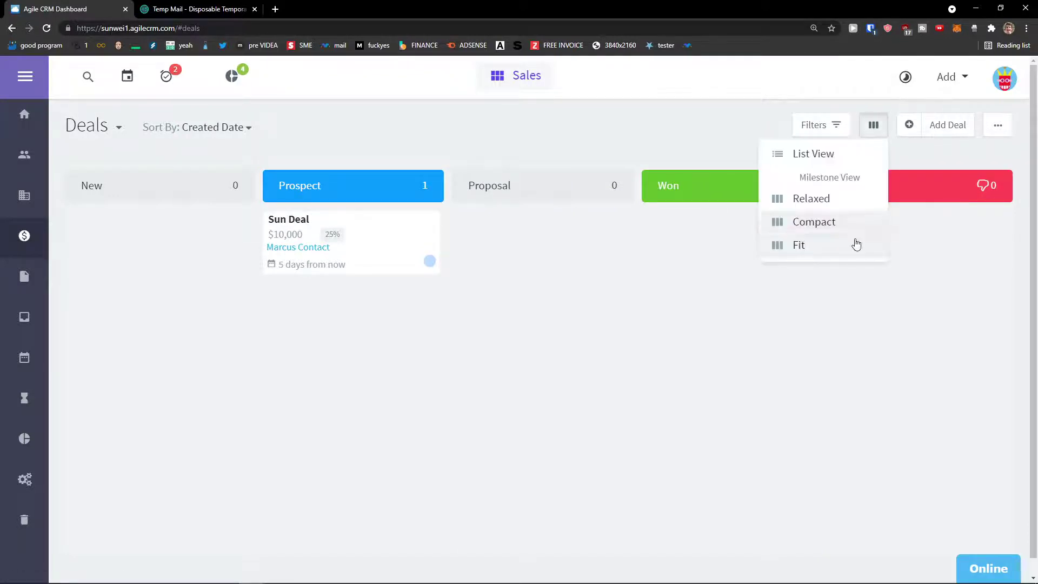
{"action": "left_click", "coordinate": [848, 290]}
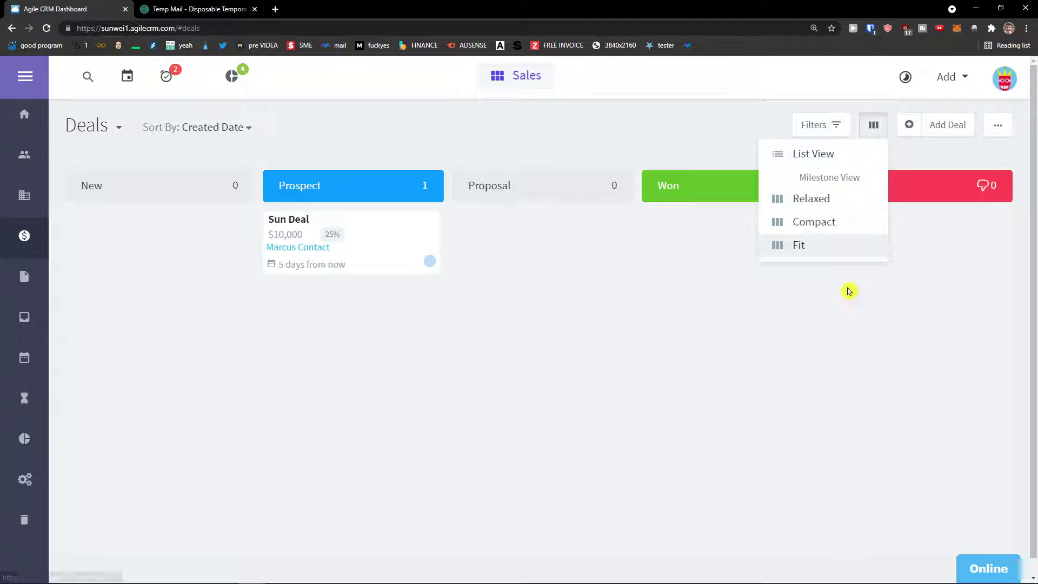
{"action": "left_click", "coordinate": [998, 127]}
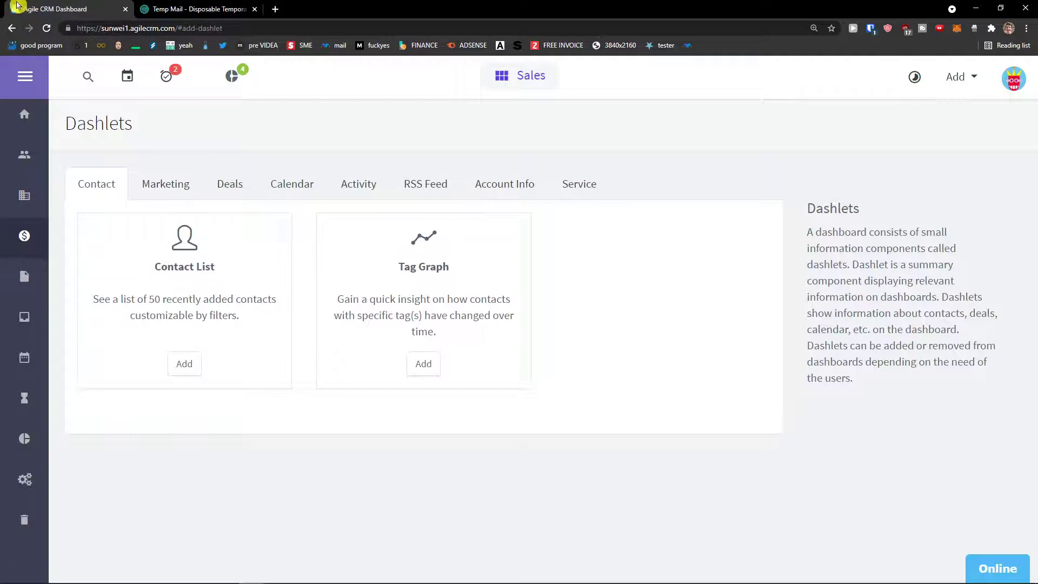
{"action": "left_click", "coordinate": [13, 31]}
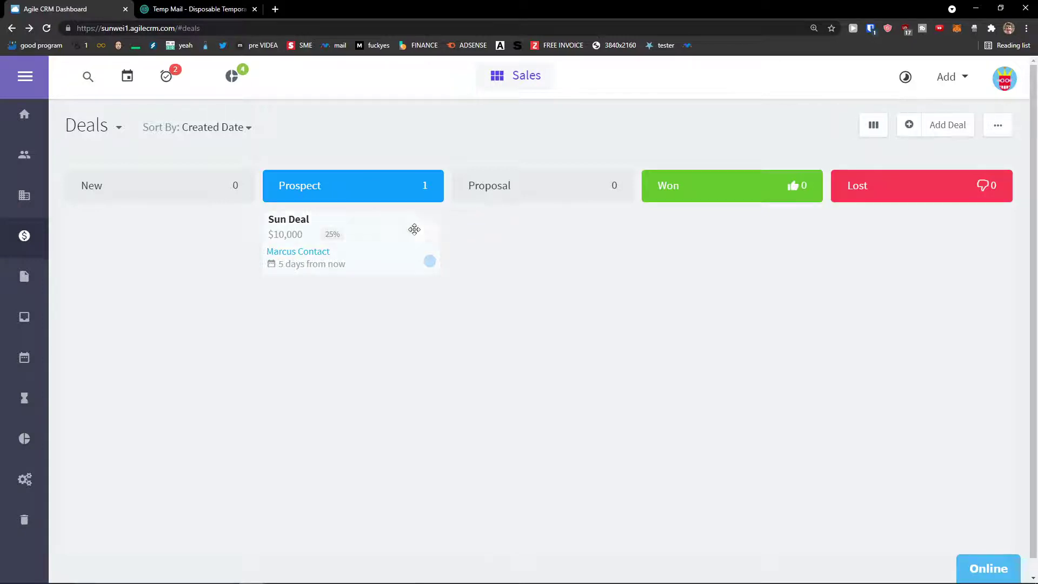
{"action": "left_click_drag", "start_coordinate": [375, 232], "coordinate": [380, 234]}
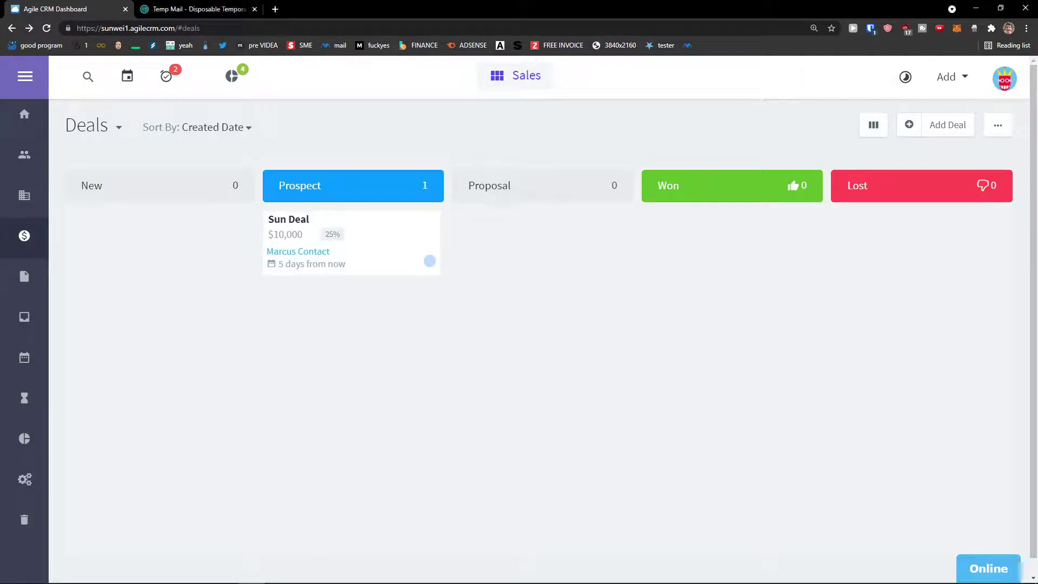
Open personal preferences and then email preferences from the account menu.
{"action": "left_click", "coordinate": [1004, 79]}
{"action": "left_click", "coordinate": [463, 313]}
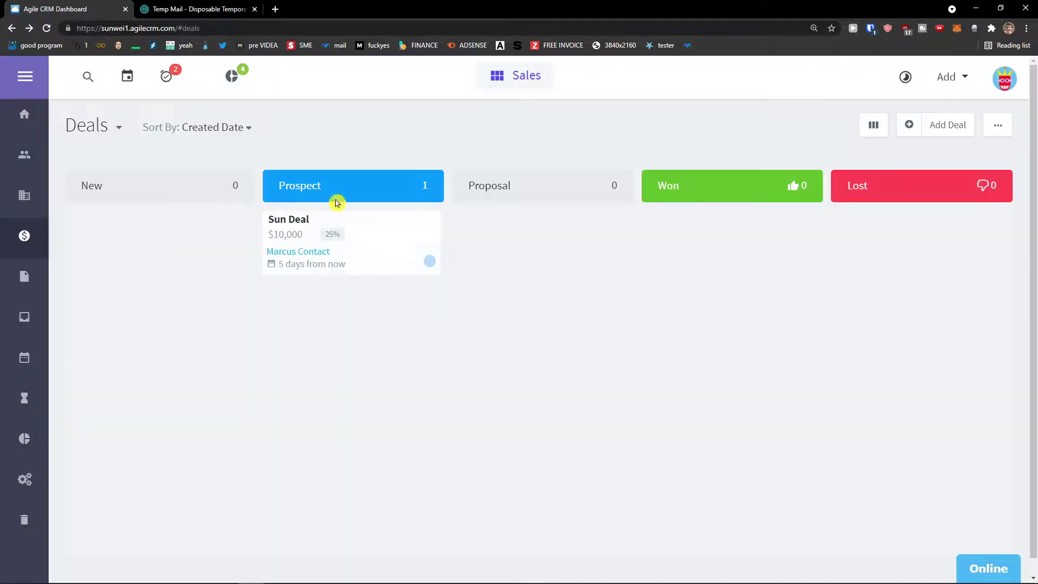
{"action": "left_click", "coordinate": [1008, 79]}
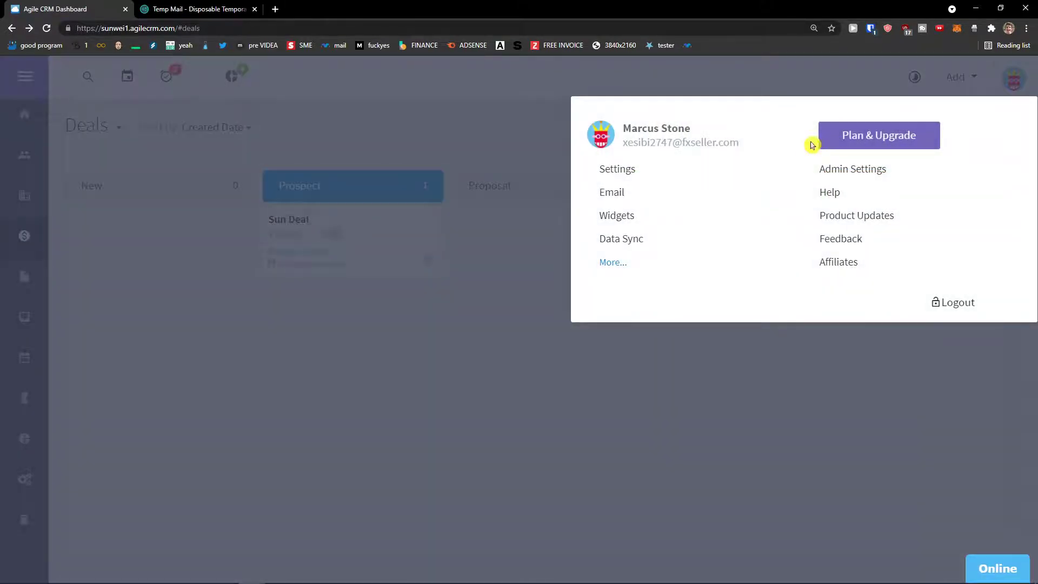
{"action": "left_click", "coordinate": [622, 264]}
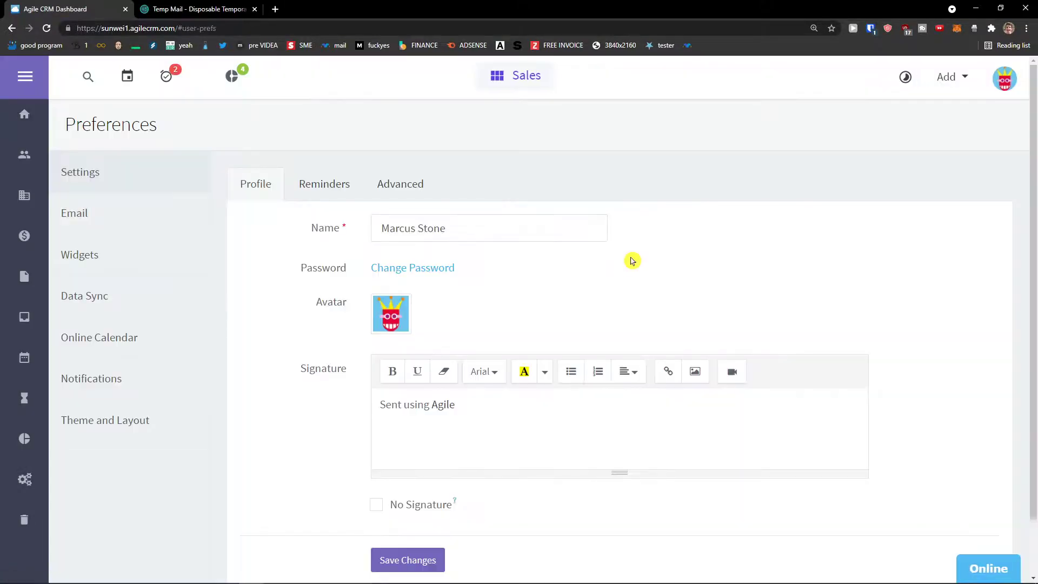
{"action": "scroll", "coordinate": [596, 253], "scroll_direction": "down", "scroll_amount": 1}
{"action": "scroll", "coordinate": [597, 253], "scroll_direction": "up", "scroll_amount": 1}
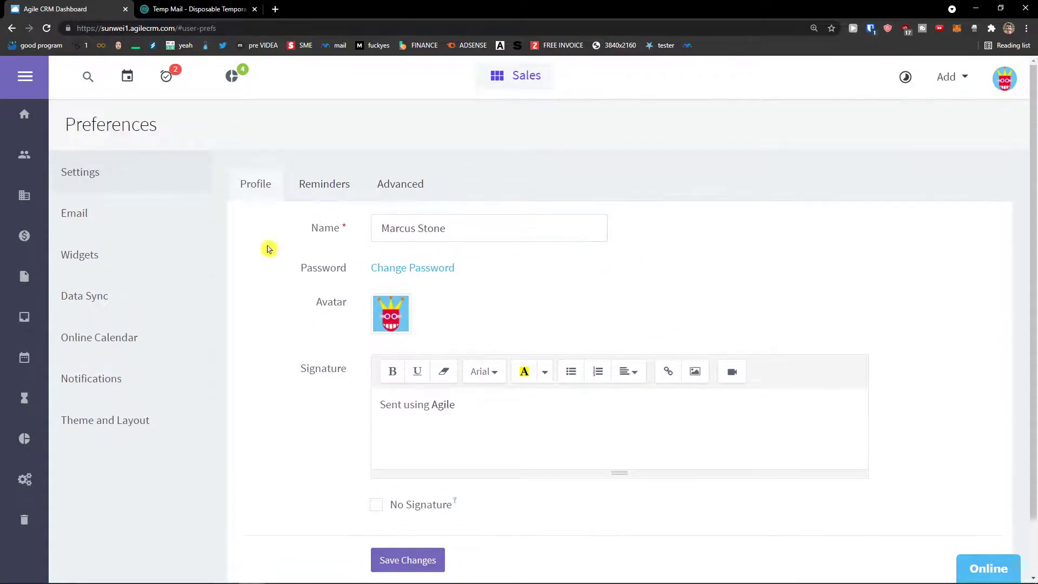
{"action": "left_click", "coordinate": [143, 233]}
In Admin Settings, start a Deals custom field and close it without saving.
{"action": "left_click", "coordinate": [1011, 86]}
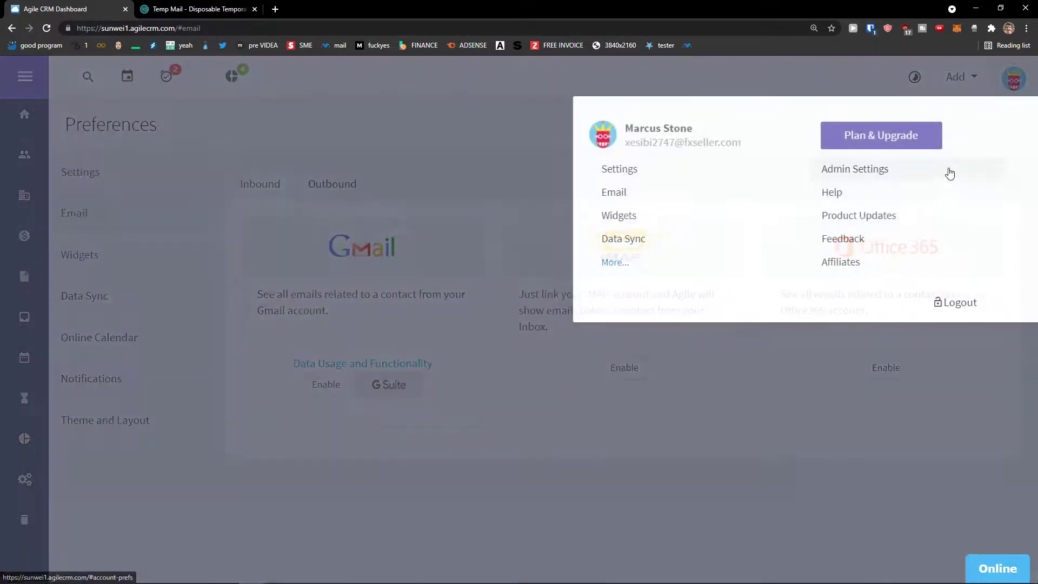
{"action": "left_click", "coordinate": [945, 169]}
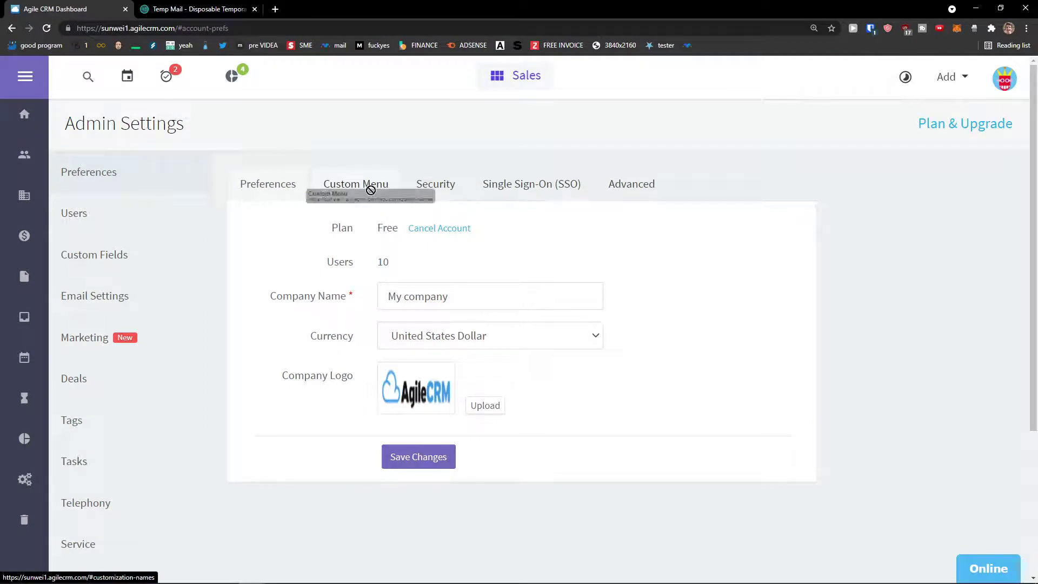
{"action": "left_click", "coordinate": [122, 250]}
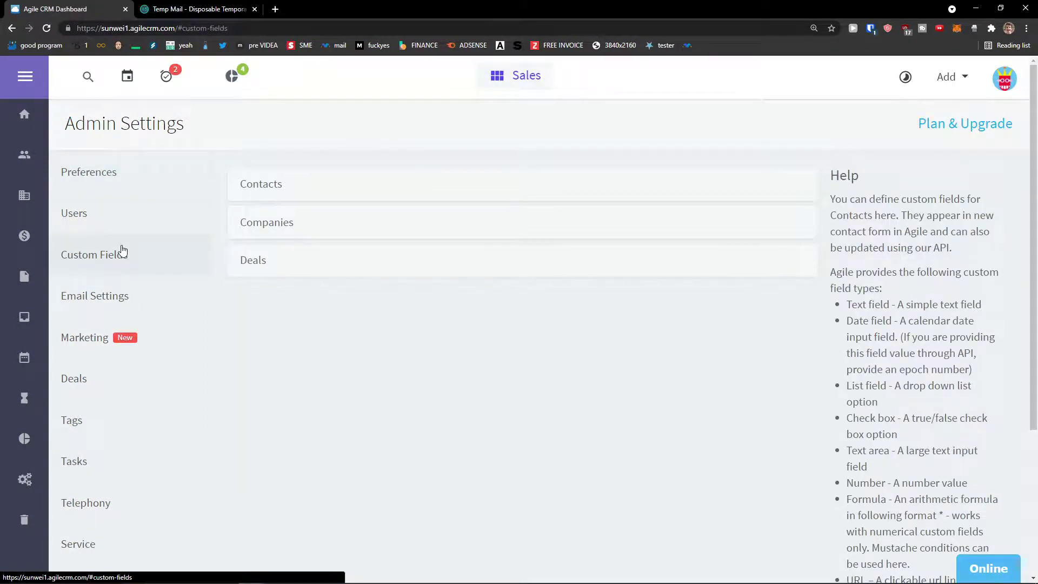
{"action": "left_click", "coordinate": [249, 264]}
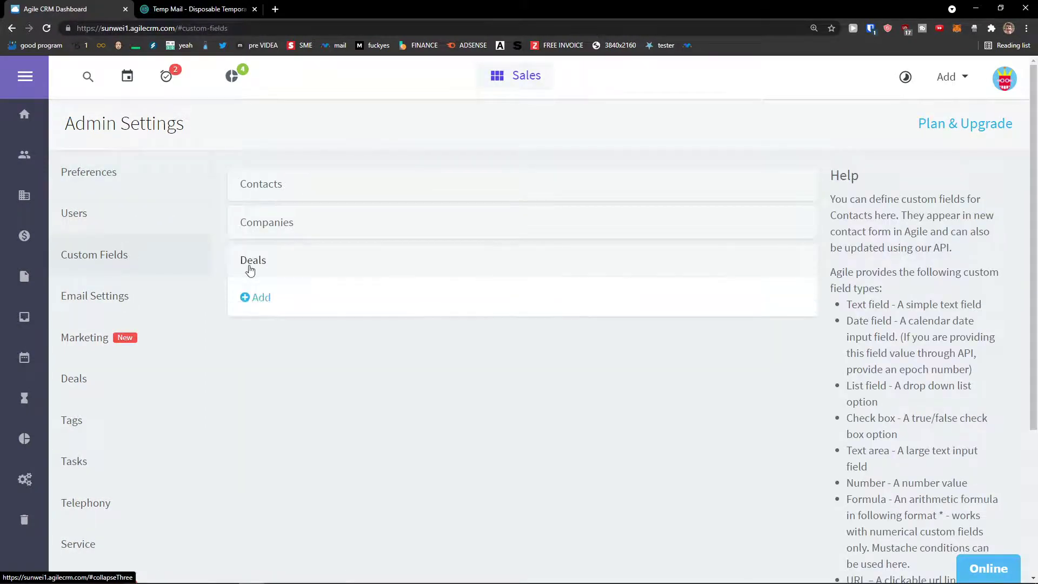
{"action": "left_click", "coordinate": [259, 298]}
{"action": "left_click", "coordinate": [477, 236]}
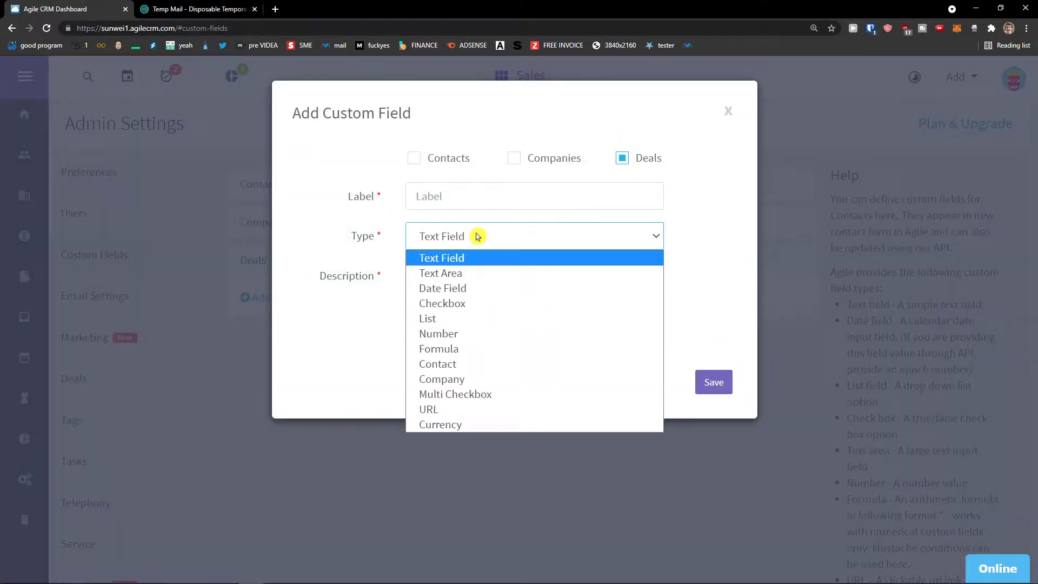
{"action": "left_click", "coordinate": [477, 236]}
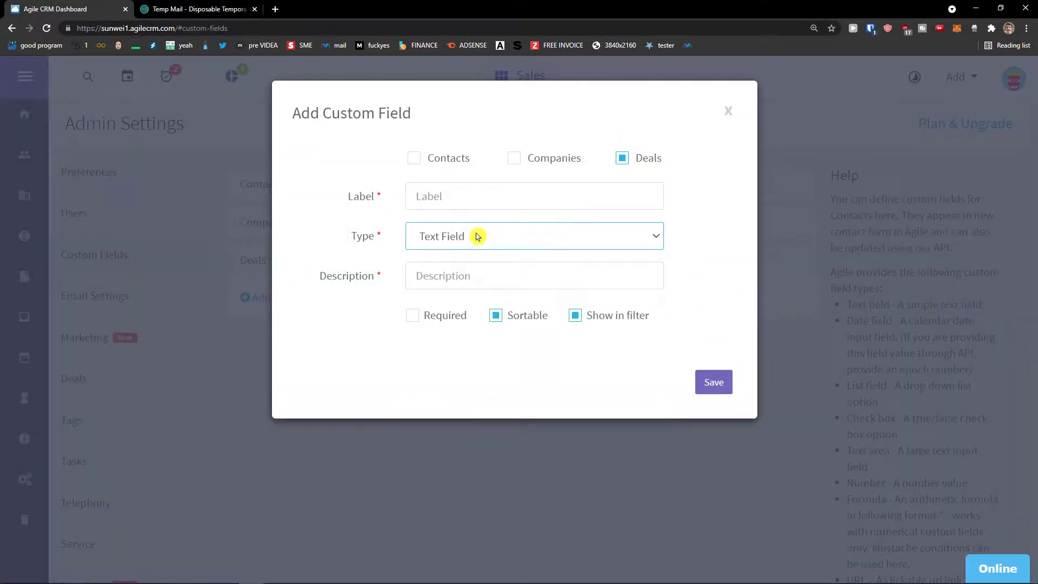
{"action": "left_click", "coordinate": [733, 117]}
{"action": "scroll", "coordinate": [130, 314], "scroll_direction": "down", "scroll_amount": 1}
Add milestone 'Presentation executed' to the Default track and drag it above Won.
{"action": "left_click", "coordinate": [117, 327]}
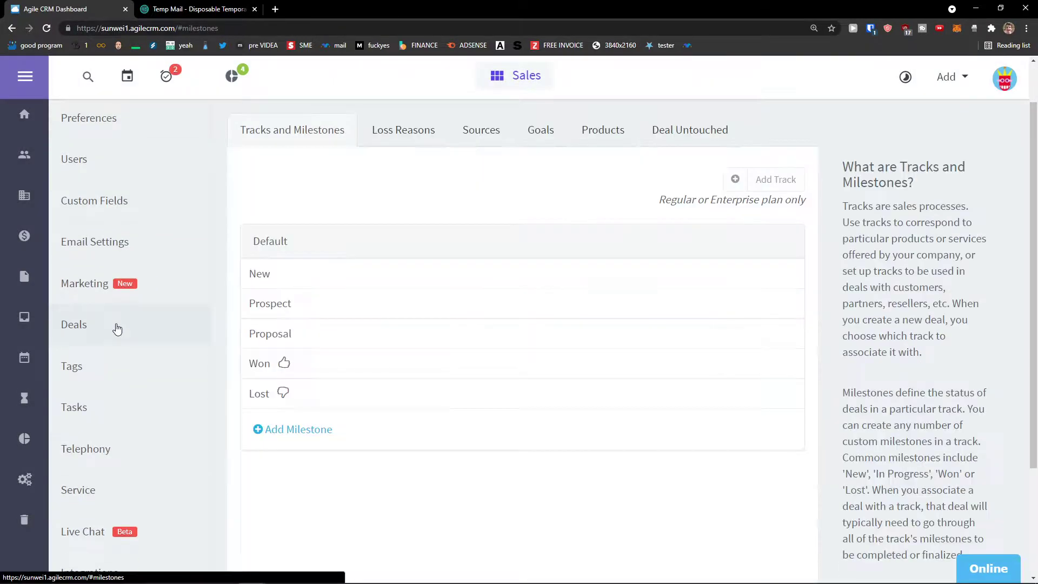
{"action": "scroll", "coordinate": [271, 331], "scroll_direction": "up", "scroll_amount": 1}
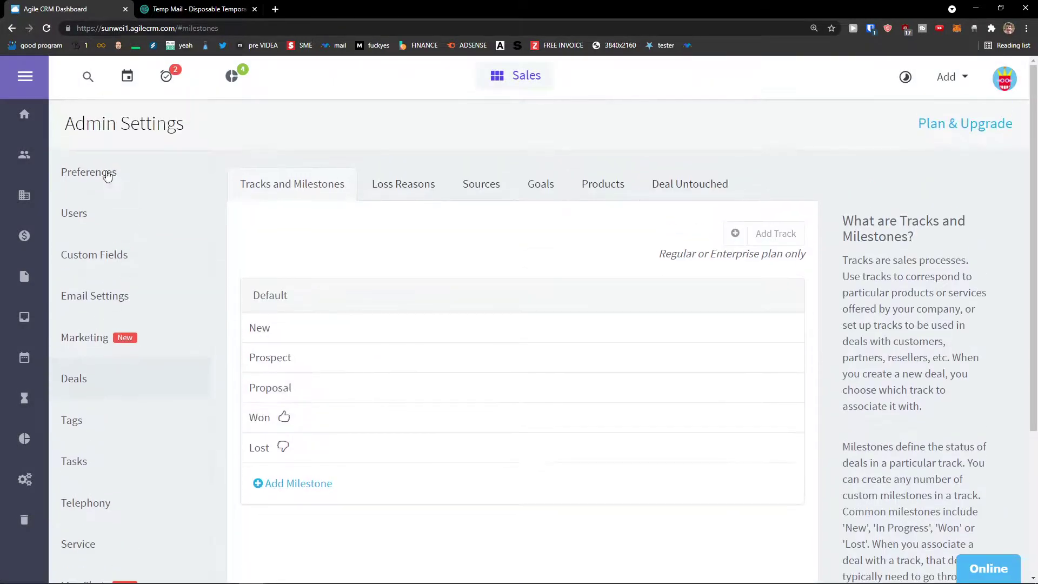
{"action": "left_click", "coordinate": [1015, 89]}
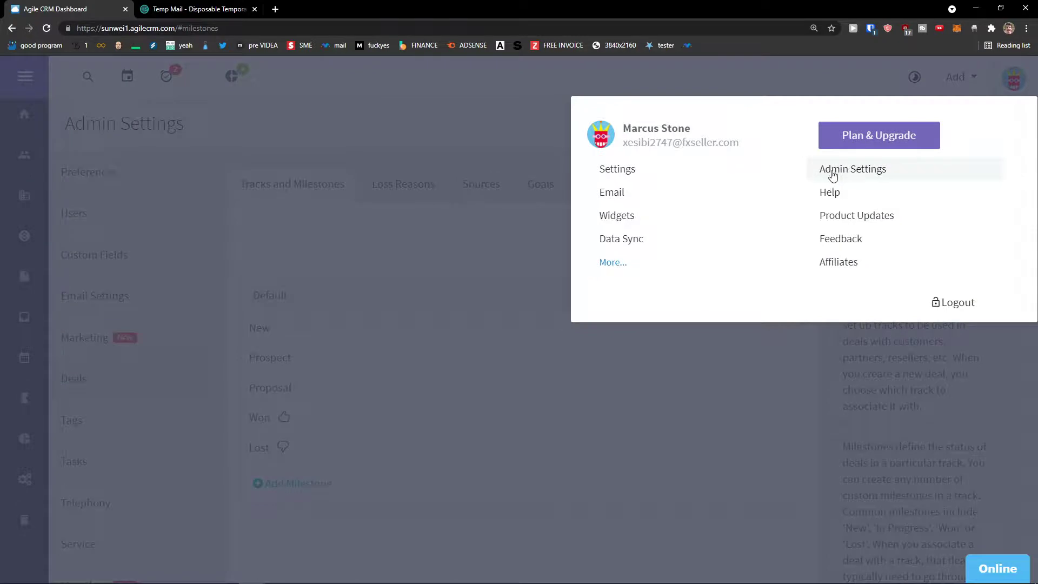
{"action": "left_click", "coordinate": [436, 193]}
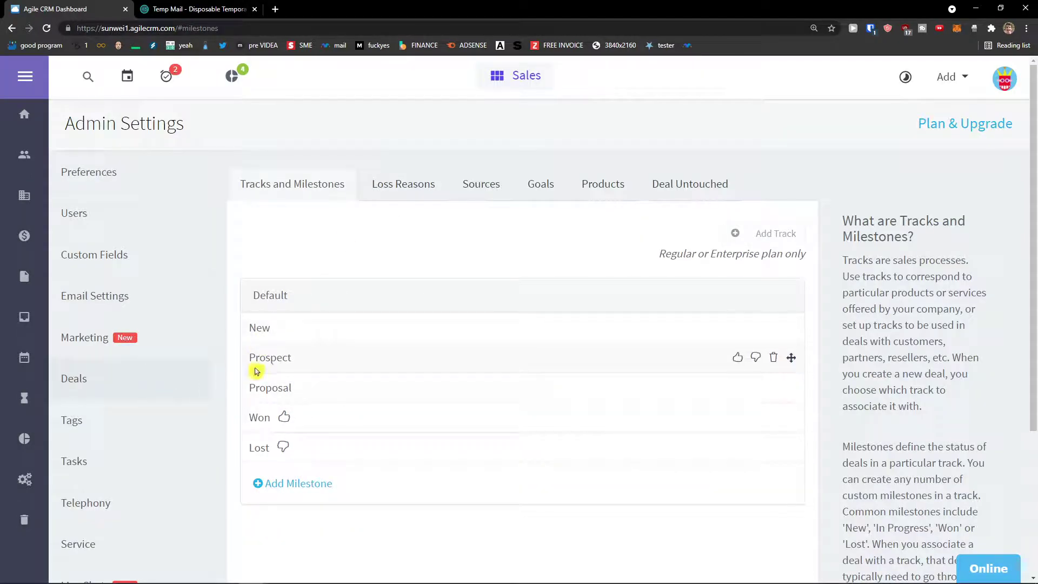
{"action": "left_click", "coordinate": [284, 493]}
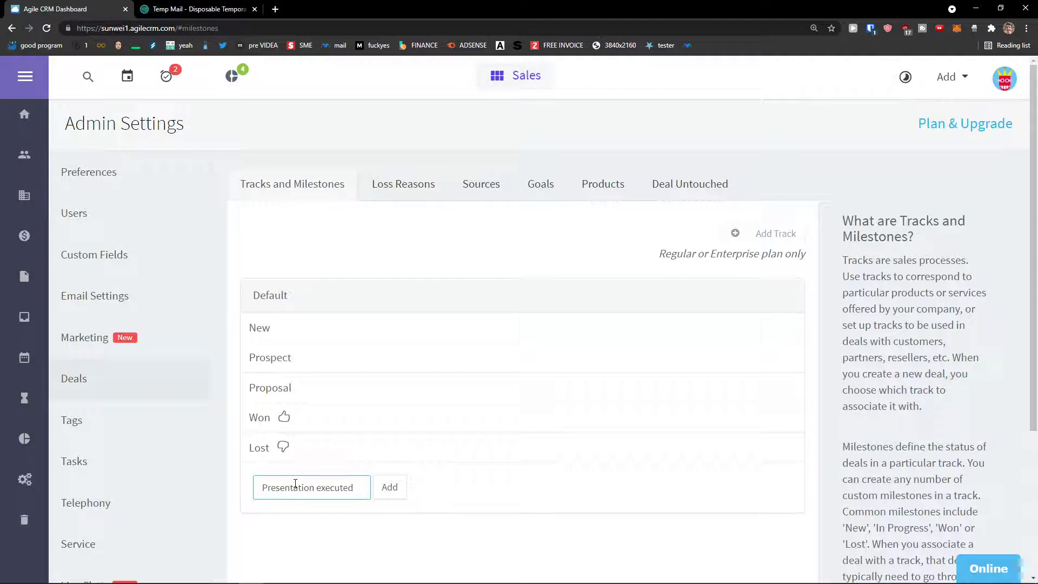
{"action": "left_click", "coordinate": [389, 487]}
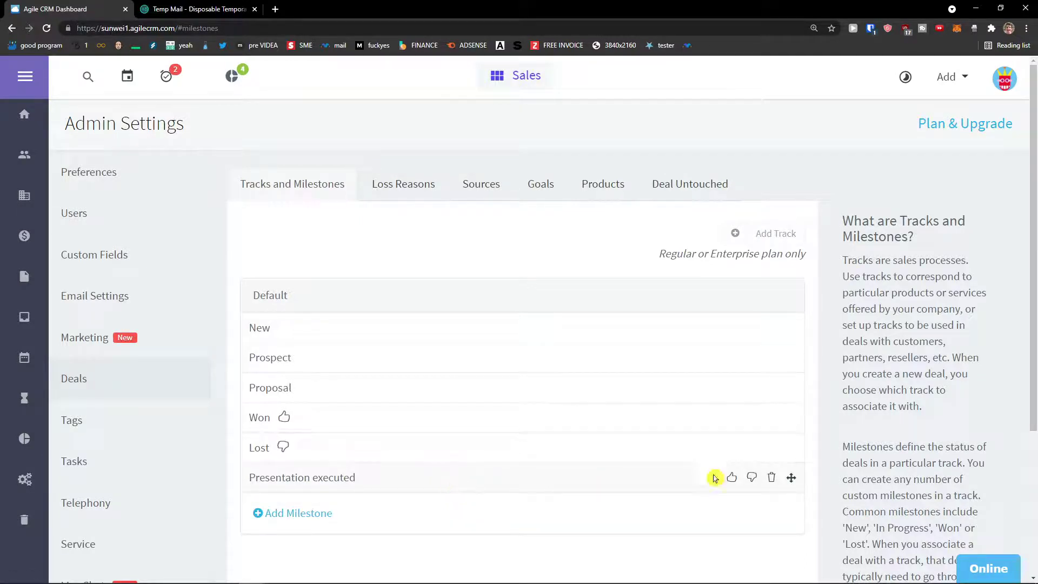
{"action": "left_click_drag", "start_coordinate": [713, 478], "coordinate": [745, 414]}
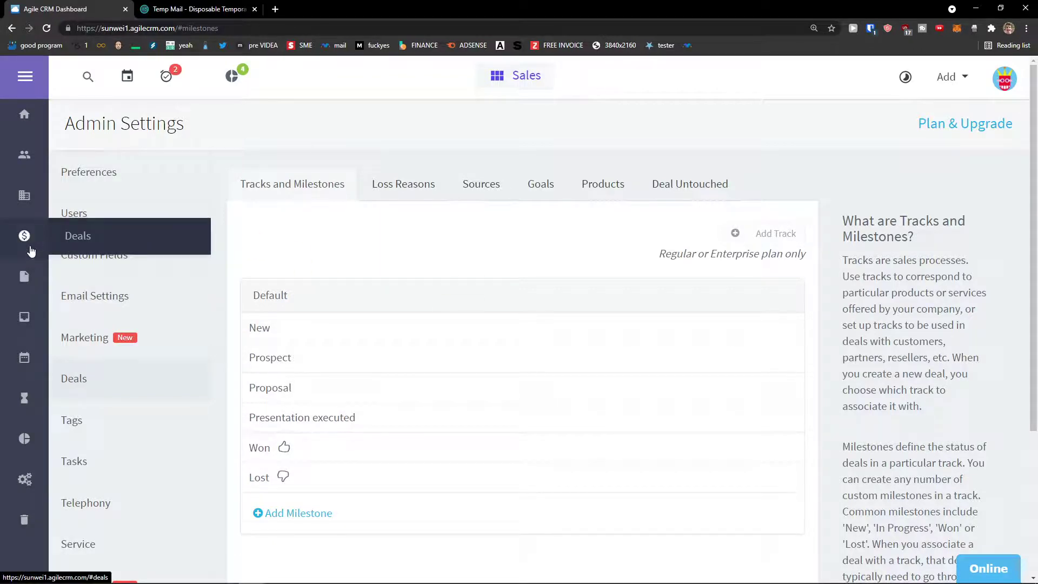
Review Loss Reasons, Sources, Goals and Products, then return to the deals board.
{"action": "left_click", "coordinate": [419, 185]}
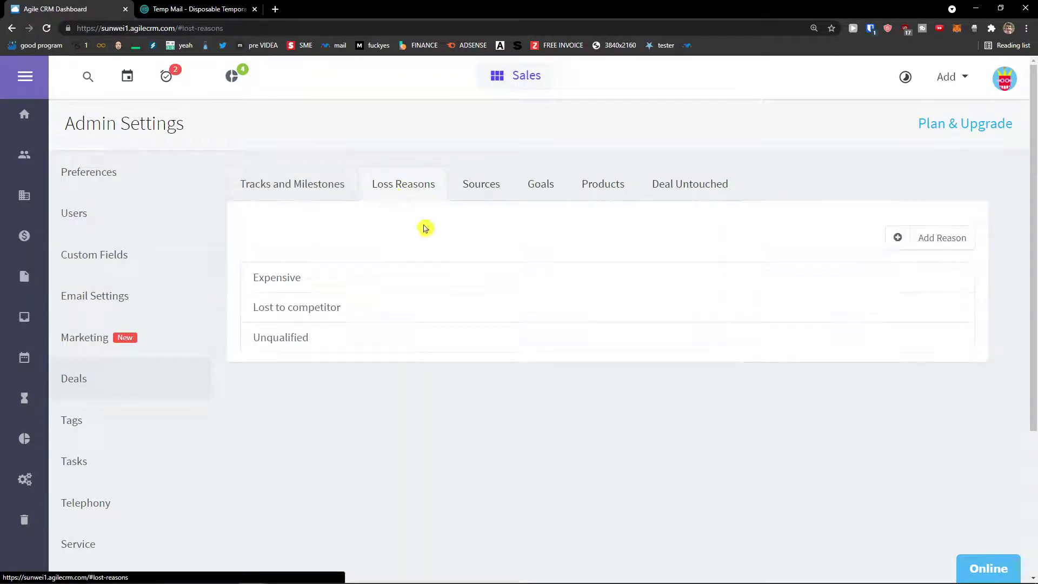
{"action": "left_click", "coordinate": [492, 195]}
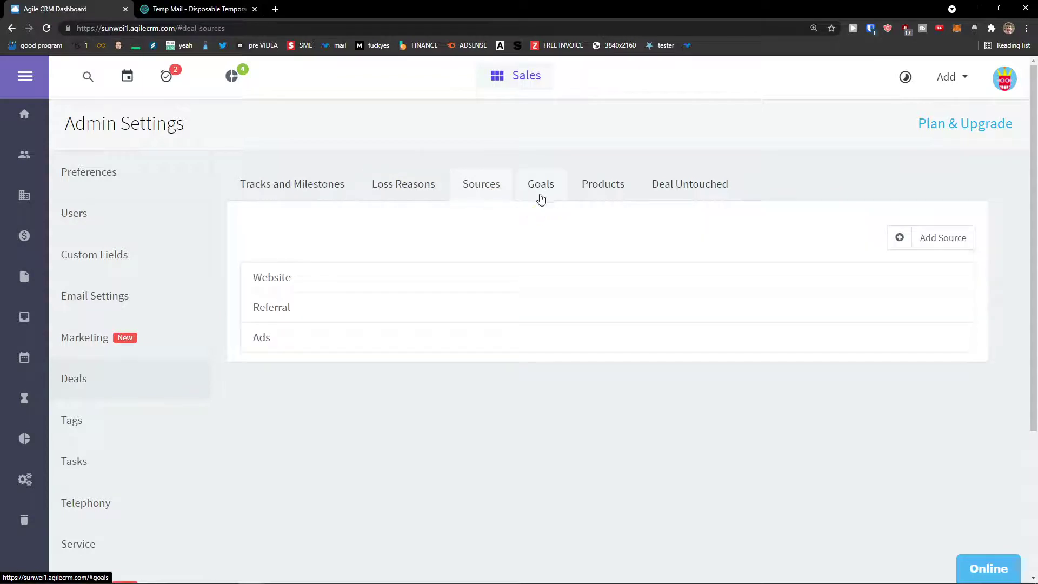
{"action": "left_click", "coordinate": [548, 198]}
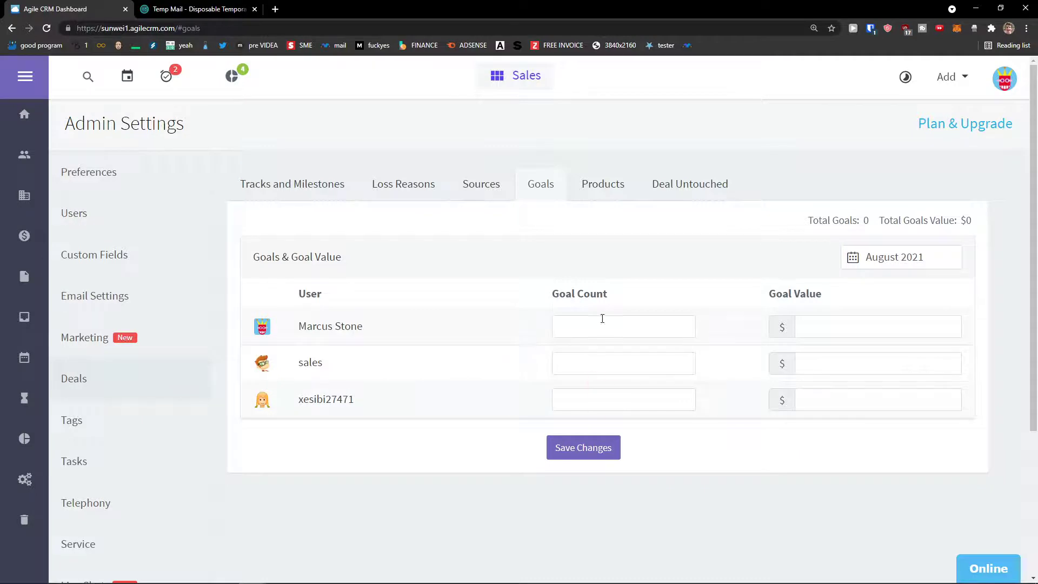
{"action": "left_click", "coordinate": [609, 178]}
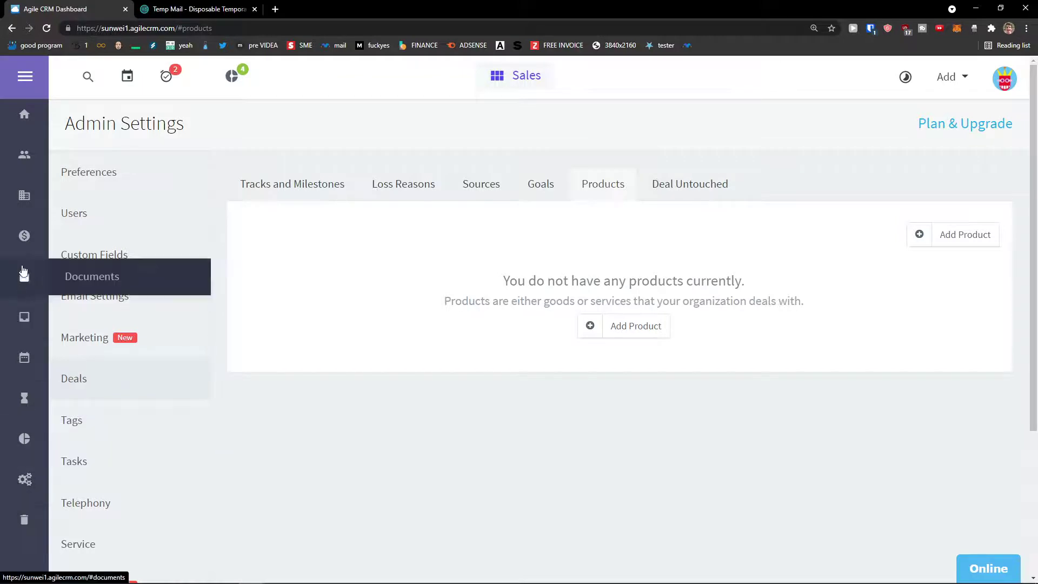
{"action": "left_click", "coordinate": [24, 243]}
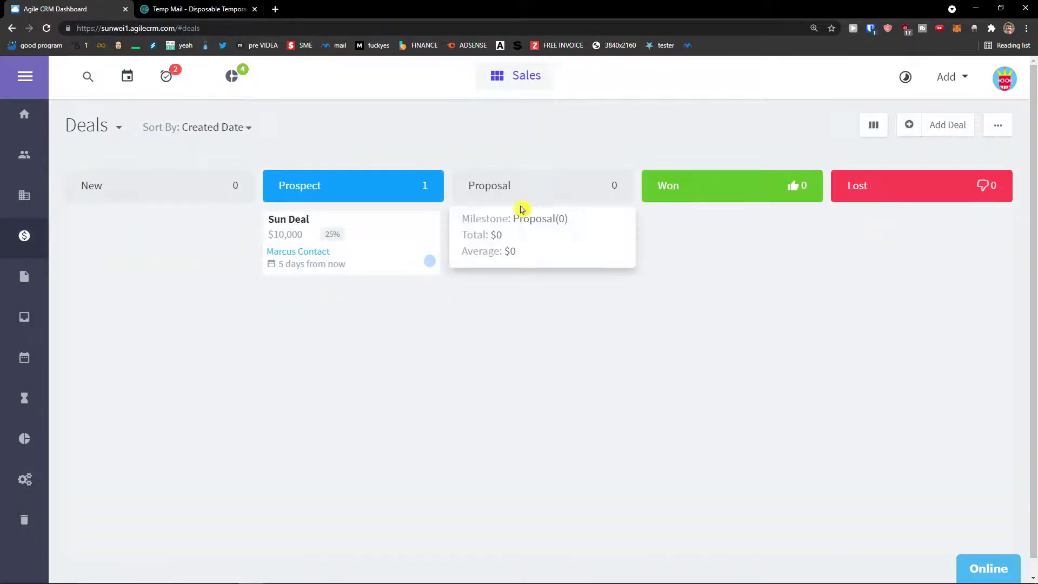
{"action": "left_click_drag", "start_coordinate": [408, 246], "coordinate": [459, 229]}
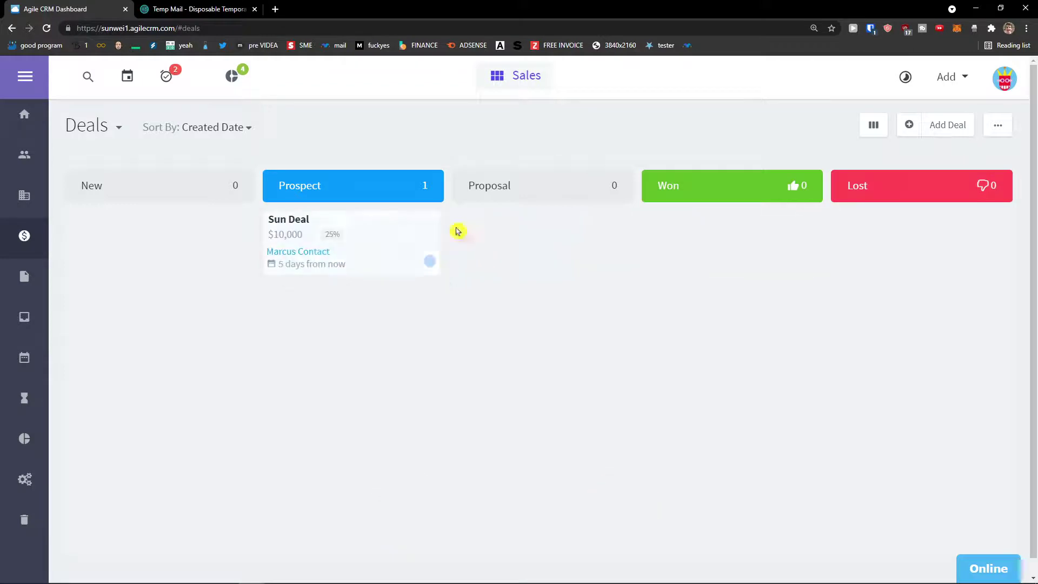
Switch the deals board to list view and open Sun Deal's details.
{"action": "left_click", "coordinate": [874, 125]}
{"action": "left_click", "coordinate": [813, 154]}
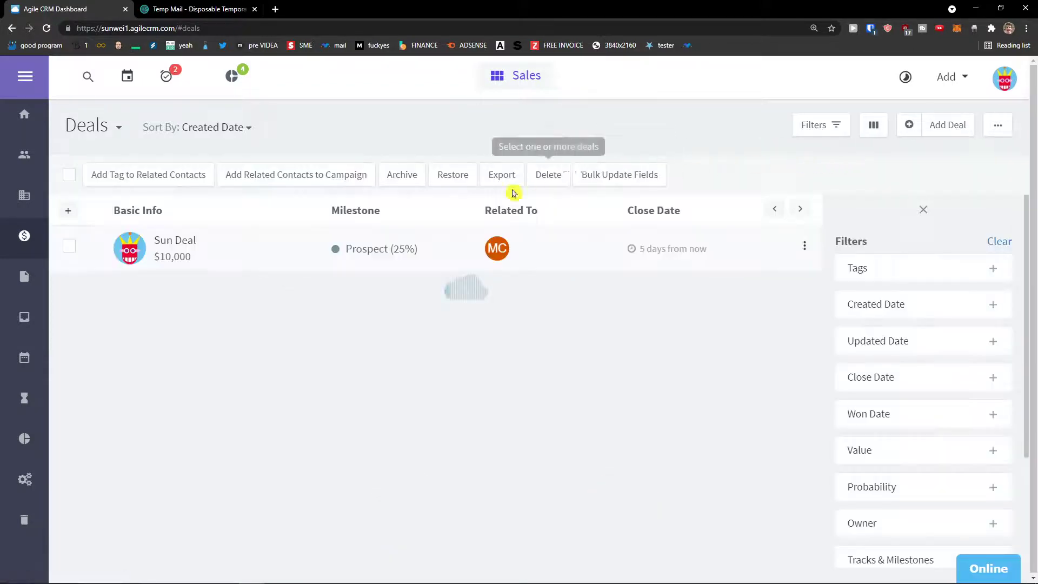
{"action": "left_click", "coordinate": [215, 253]}
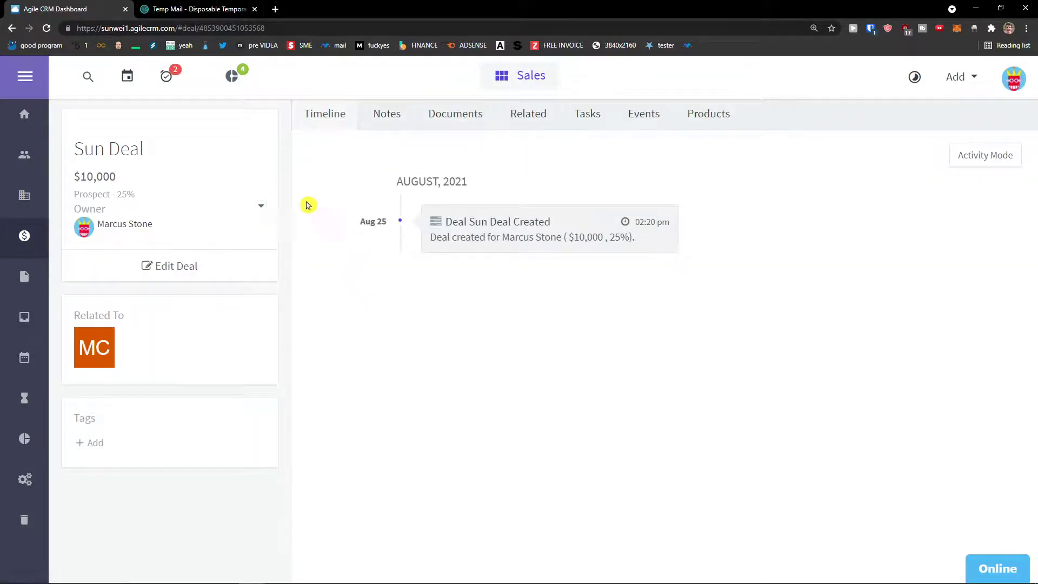
{"action": "left_click", "coordinate": [260, 206]}
{"action": "left_click", "coordinate": [260, 207]}
Change Sun Deal's milestone from Prospect to Presentation executed and update the deal.
{"action": "left_click", "coordinate": [190, 266]}
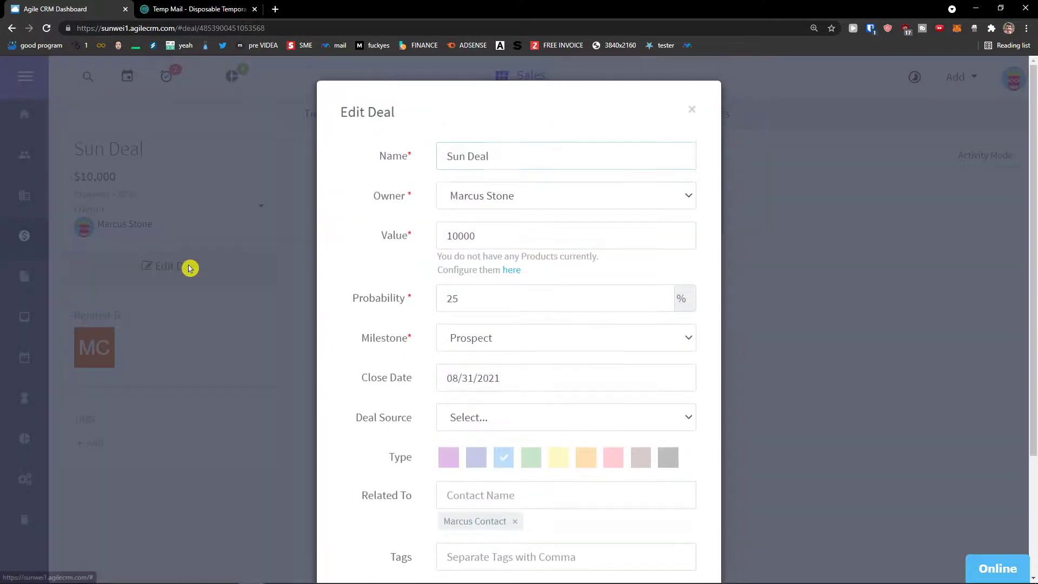
{"action": "scroll", "coordinate": [487, 302], "scroll_direction": "down", "scroll_amount": 1}
{"action": "left_click", "coordinate": [487, 294]}
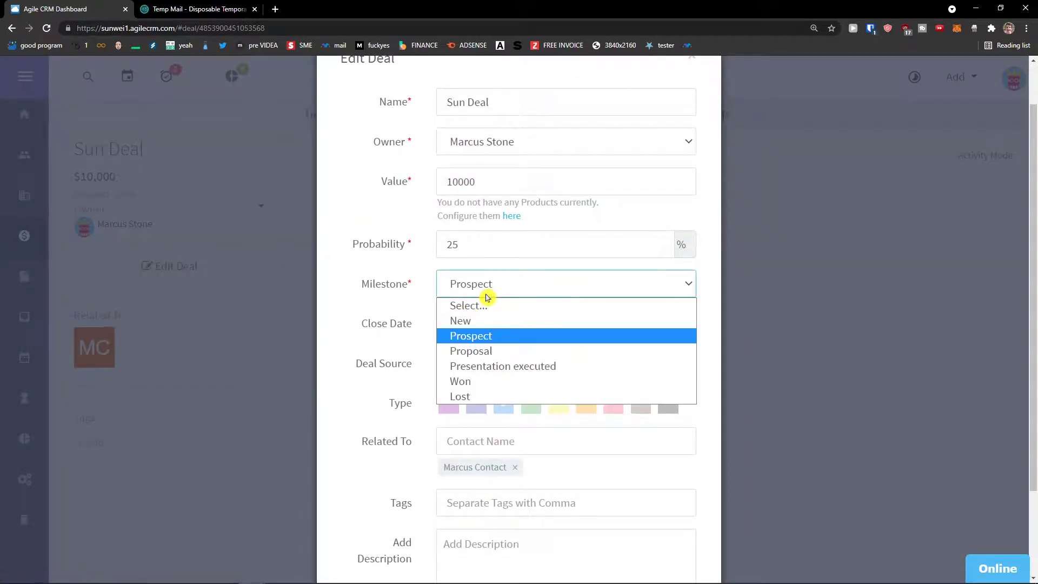
{"action": "left_click", "coordinate": [470, 367]}
{"action": "left_click_drag", "start_coordinate": [356, 293], "coordinate": [461, 294]}
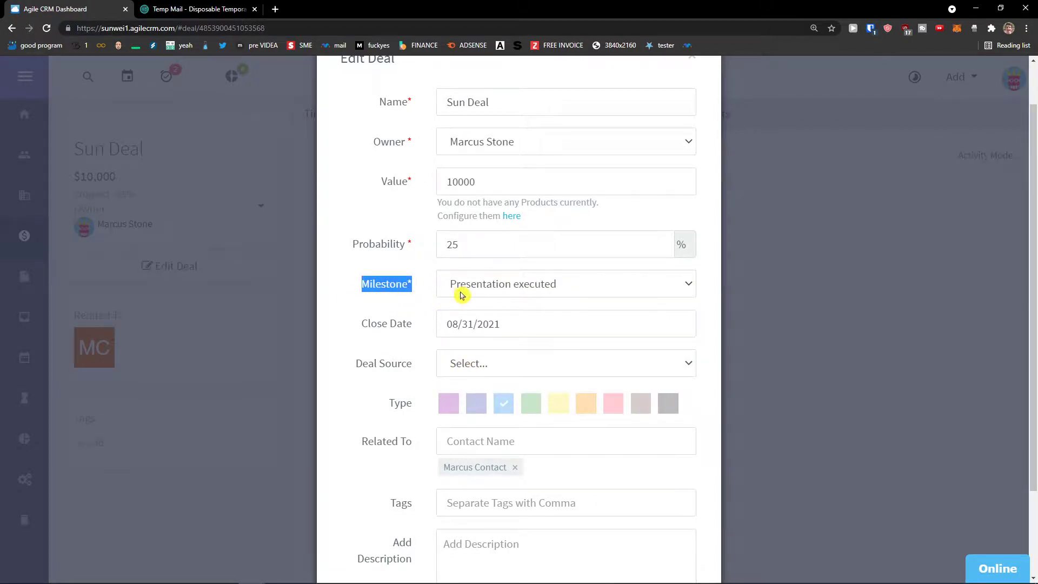
{"action": "scroll", "coordinate": [429, 303], "scroll_direction": "down", "scroll_amount": 2}
{"action": "scroll", "coordinate": [445, 284], "scroll_direction": "up", "scroll_amount": 2}
{"action": "left_click", "coordinate": [470, 288]}
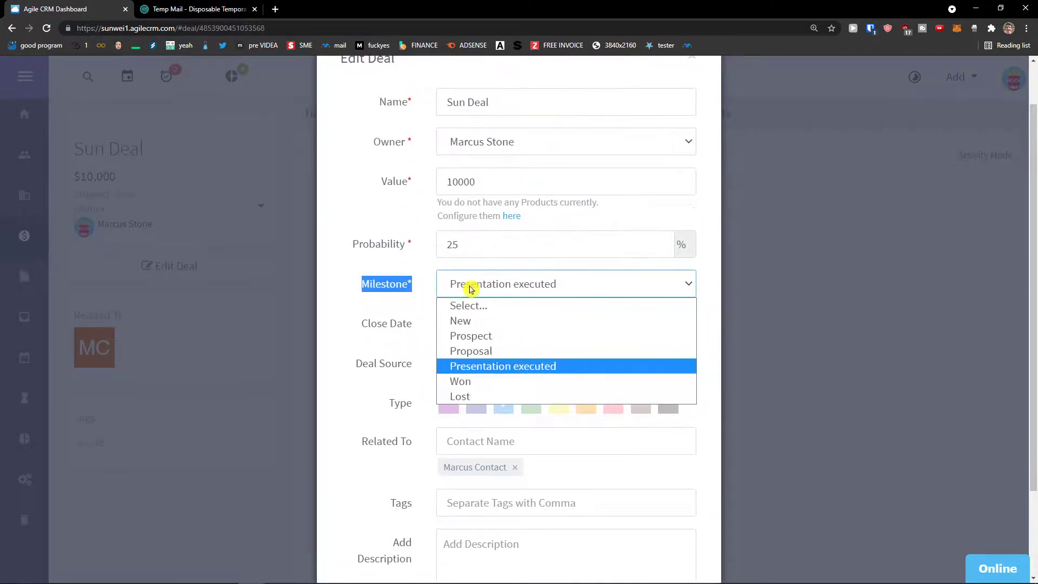
{"action": "left_click", "coordinate": [452, 287]}
{"action": "scroll", "coordinate": [405, 296], "scroll_direction": "down", "scroll_amount": 2}
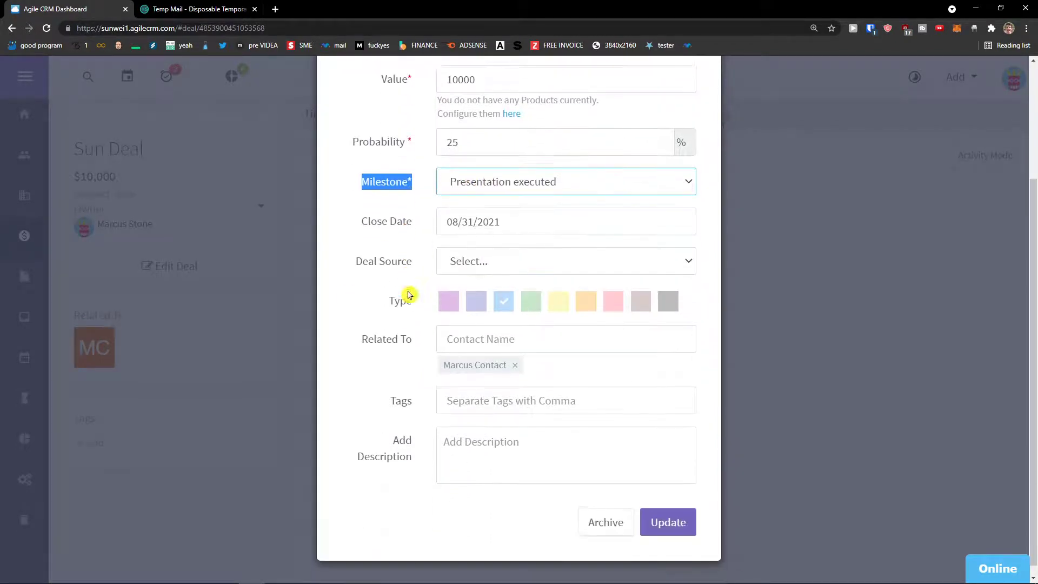
{"action": "left_click", "coordinate": [675, 515]}
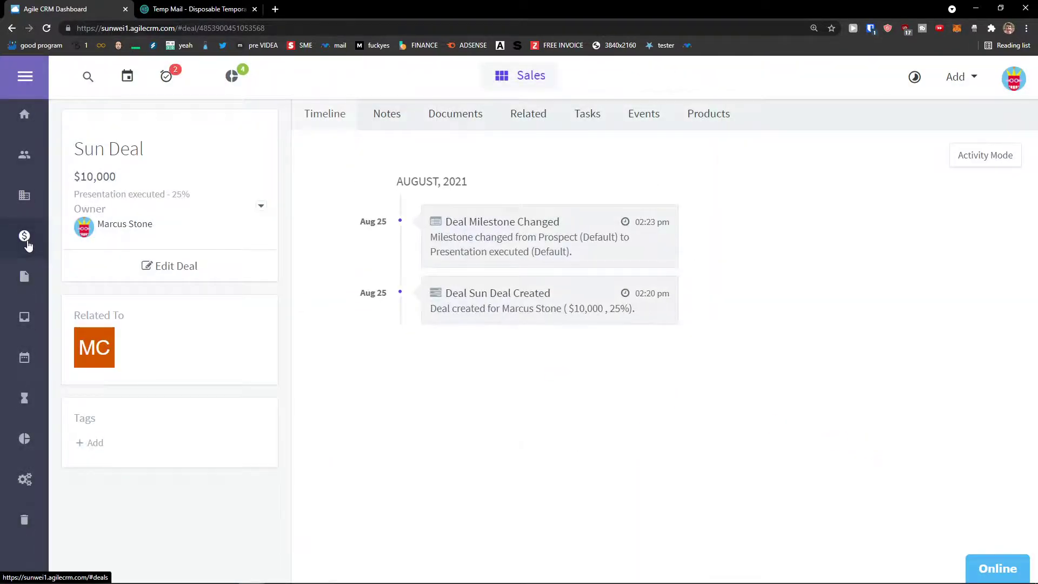
Show all deals as Milestone View columns, then check the Sort By and Deals filter menus.
{"action": "left_click", "coordinate": [28, 244]}
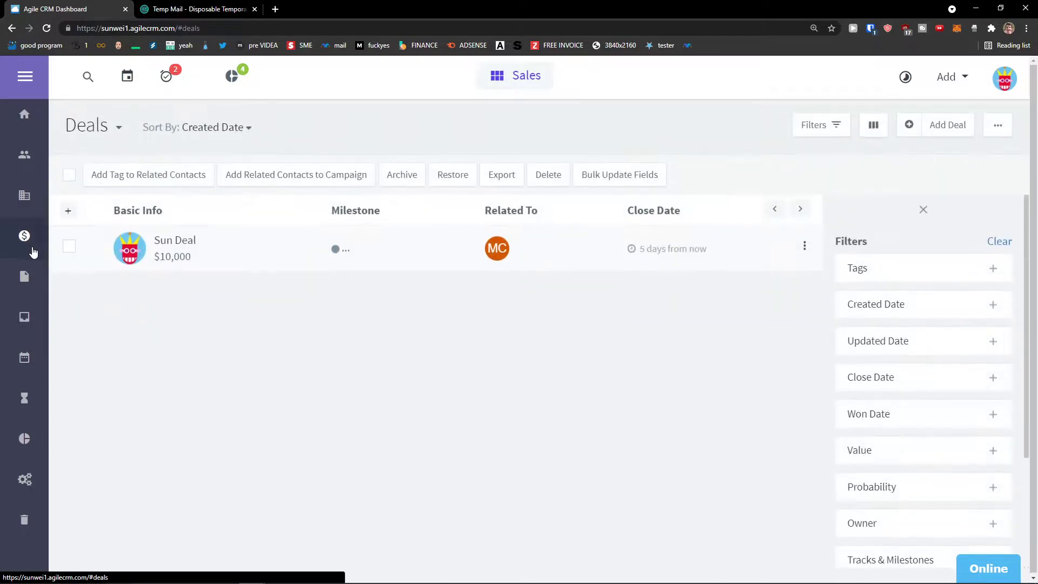
{"action": "left_click", "coordinate": [873, 125]}
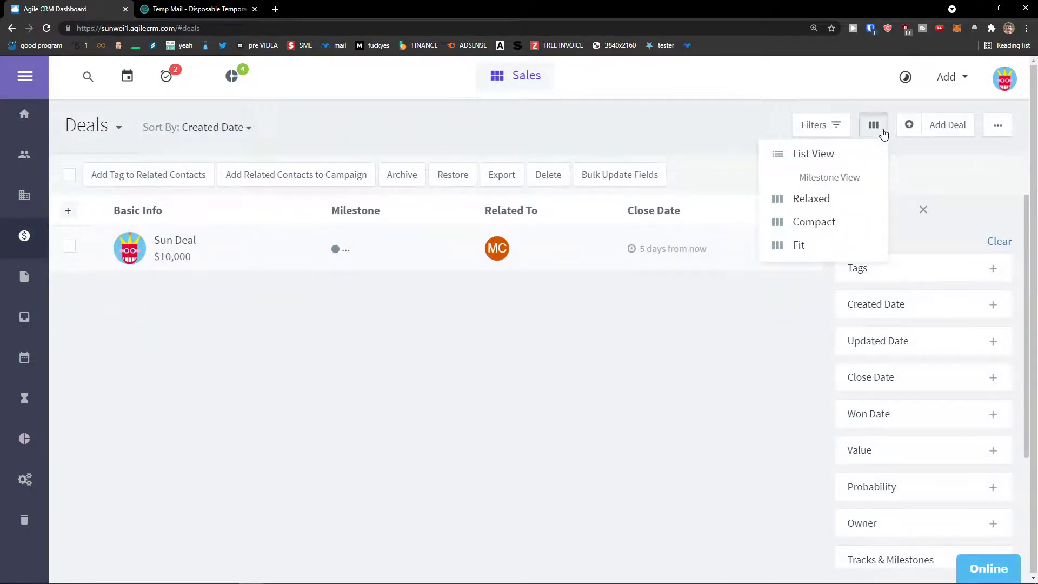
{"action": "left_click", "coordinate": [828, 199]}
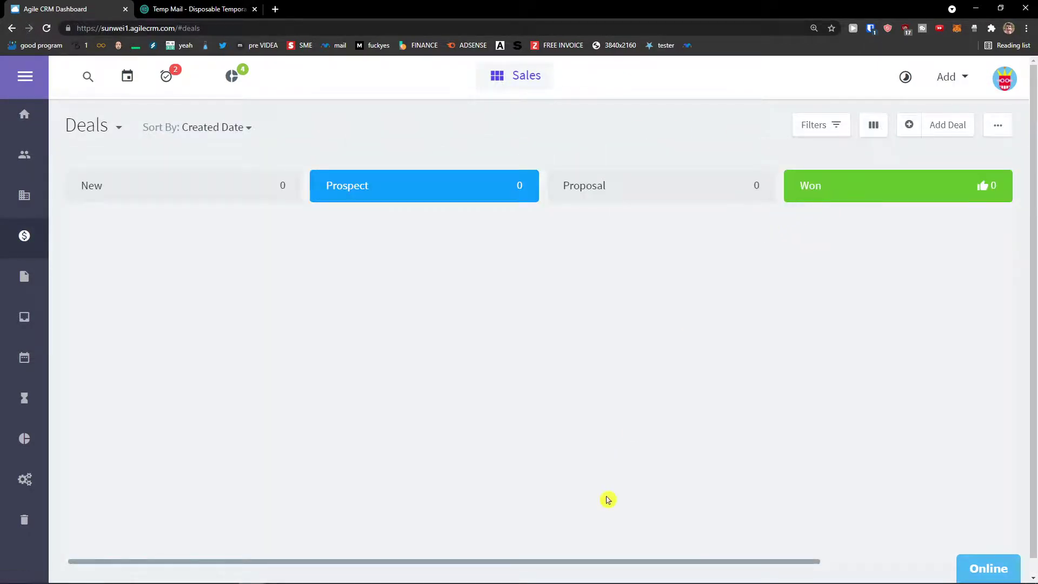
{"action": "left_click_drag", "start_coordinate": [607, 561], "coordinate": [341, 492]}
{"action": "scroll", "coordinate": [991, 461], "scroll_direction": "right", "scroll_amount": 3}
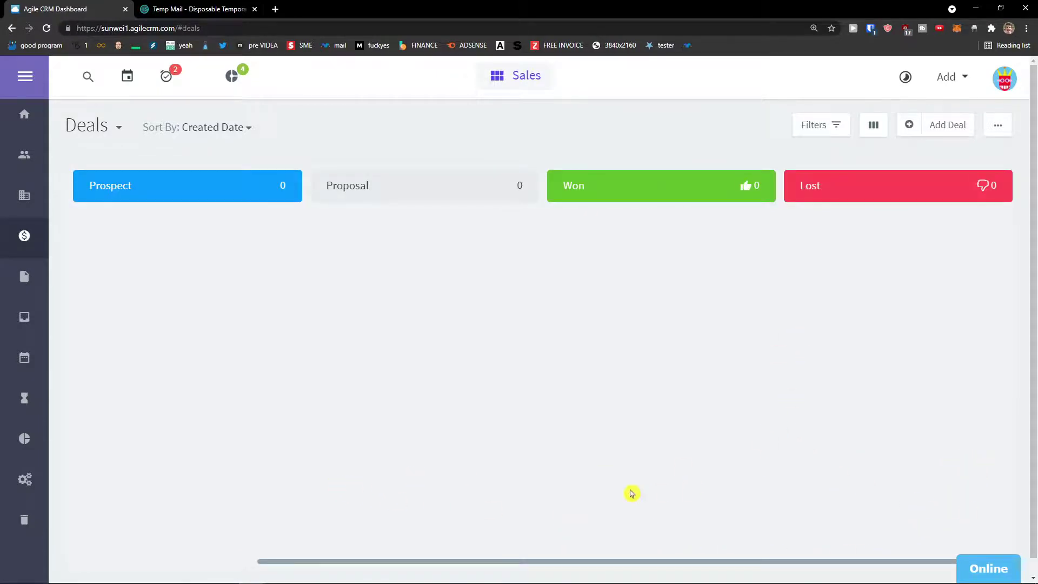
{"action": "left_click", "coordinate": [247, 129]}
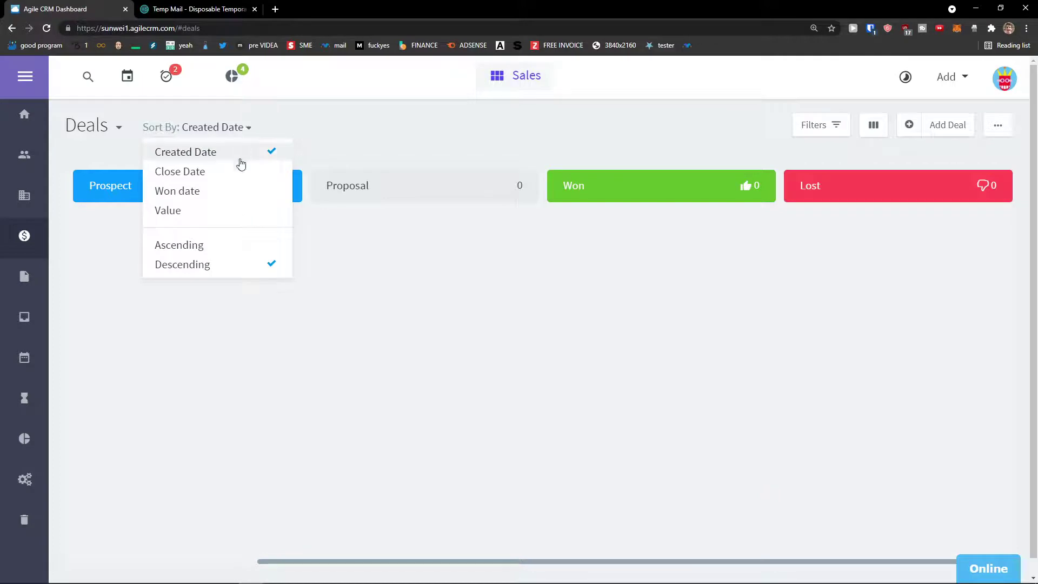
{"action": "left_click", "coordinate": [219, 247]}
{"action": "left_click", "coordinate": [114, 126]}
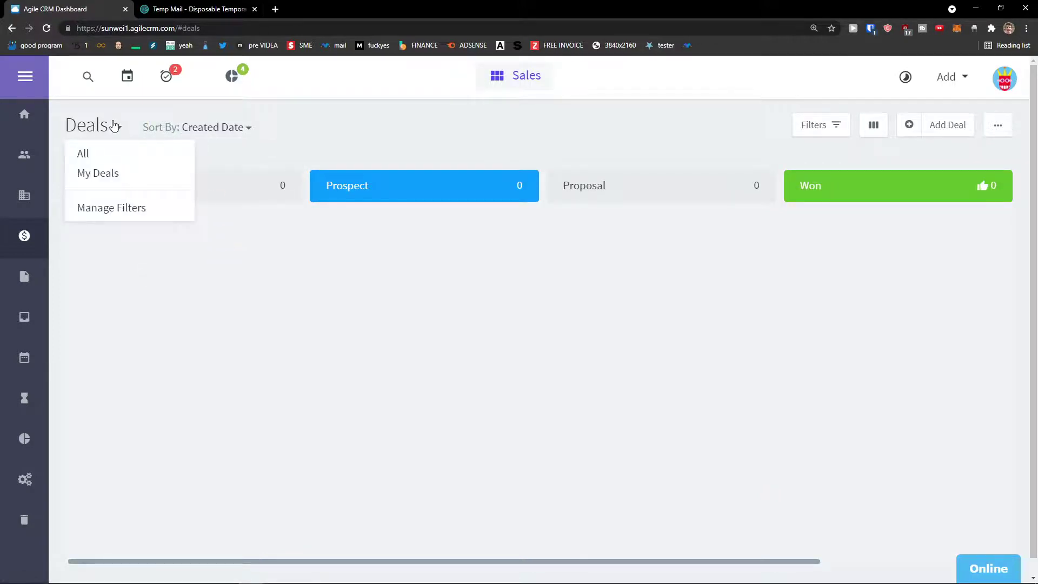
Go to the Contacts list with its two contacts and bring up the Add menu.
{"action": "left_click", "coordinate": [33, 165]}
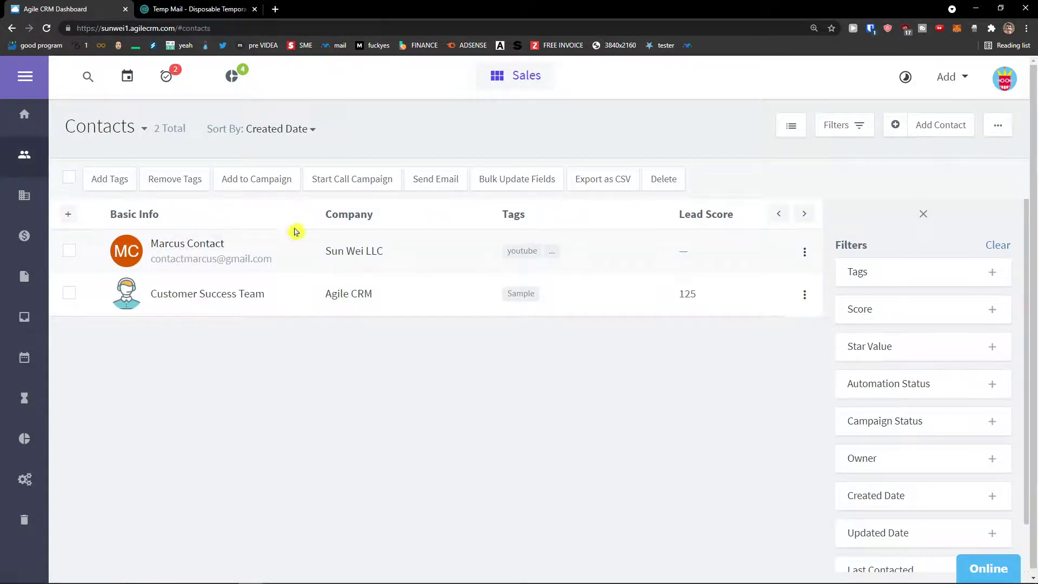
{"action": "left_click", "coordinate": [946, 76]}
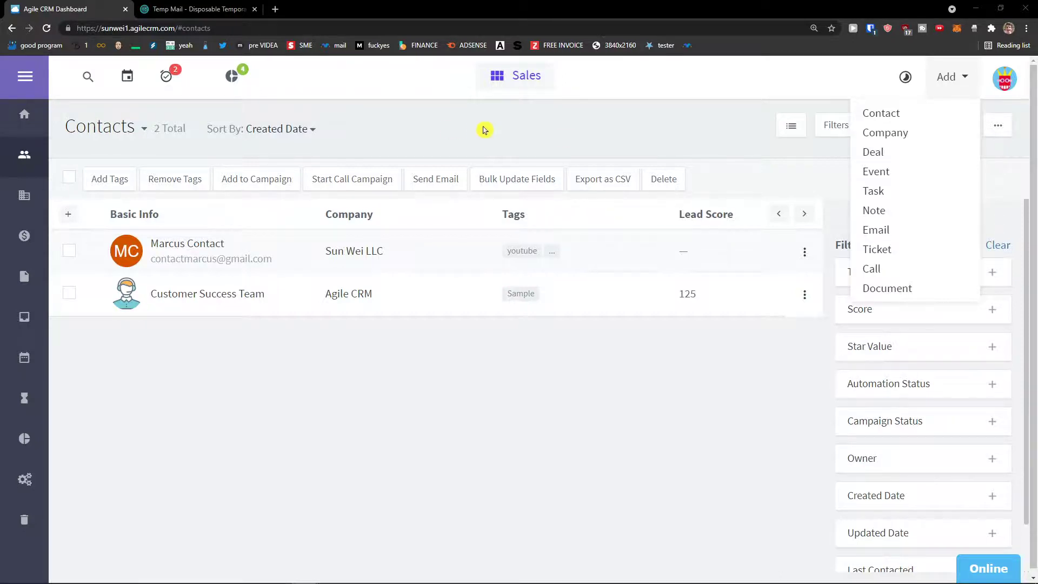
{"action": "left_click", "coordinate": [621, 168]}
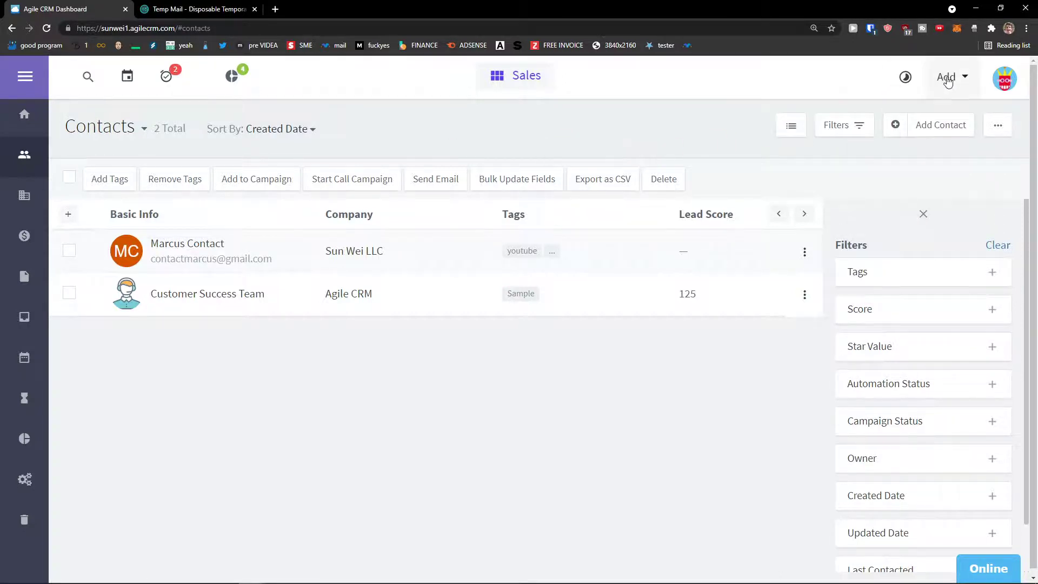
{"action": "left_click", "coordinate": [949, 76]}
Start a new task named Sun Task with category Meeting.
{"action": "left_click", "coordinate": [908, 194]}
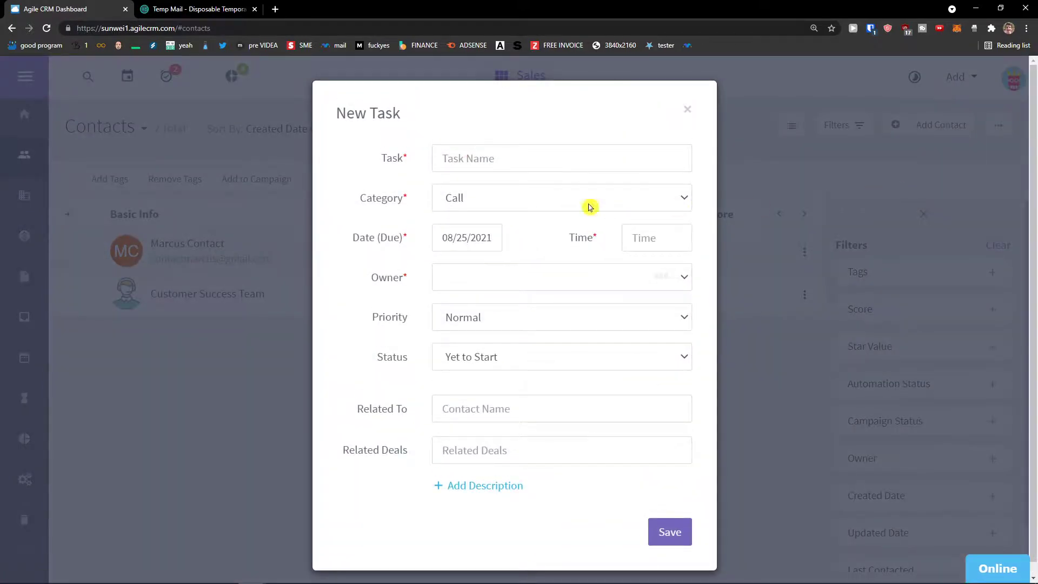
{"action": "left_click", "coordinate": [494, 166]}
{"action": "type", "text": "Sun Task"}
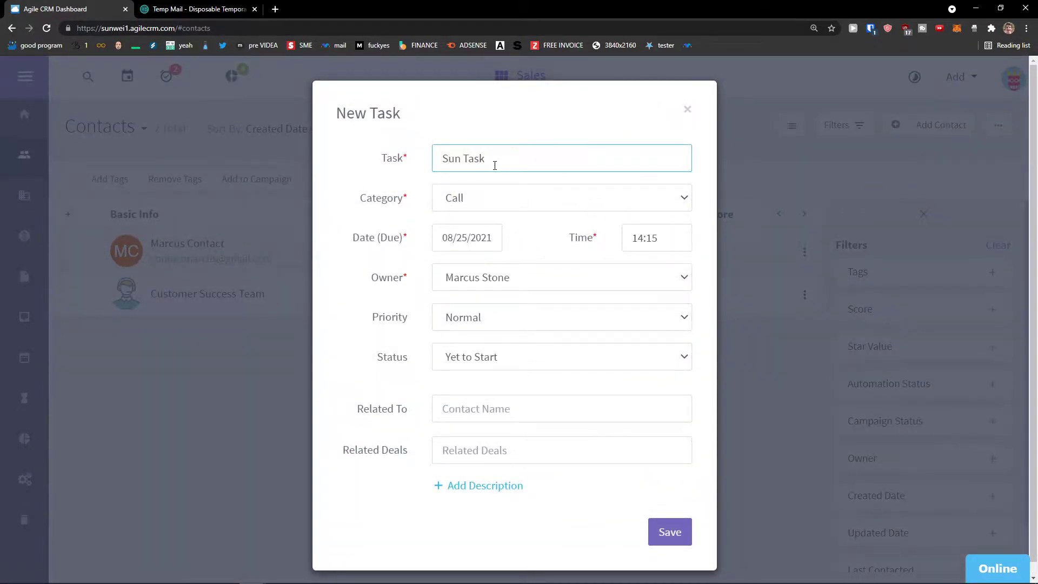
{"action": "left_click", "coordinate": [465, 204]}
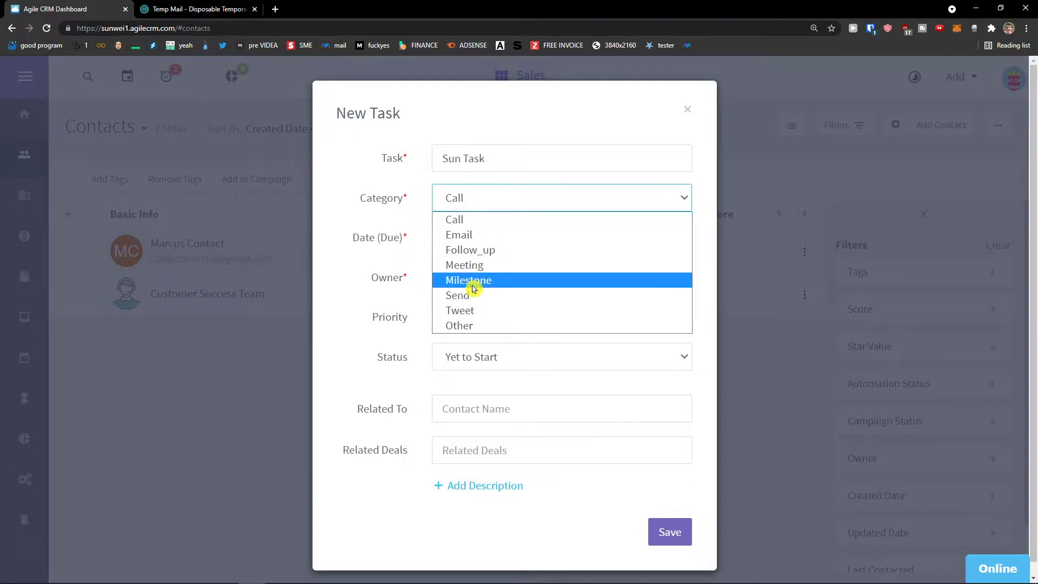
{"action": "left_click", "coordinate": [472, 284]}
{"action": "left_click", "coordinate": [463, 204]}
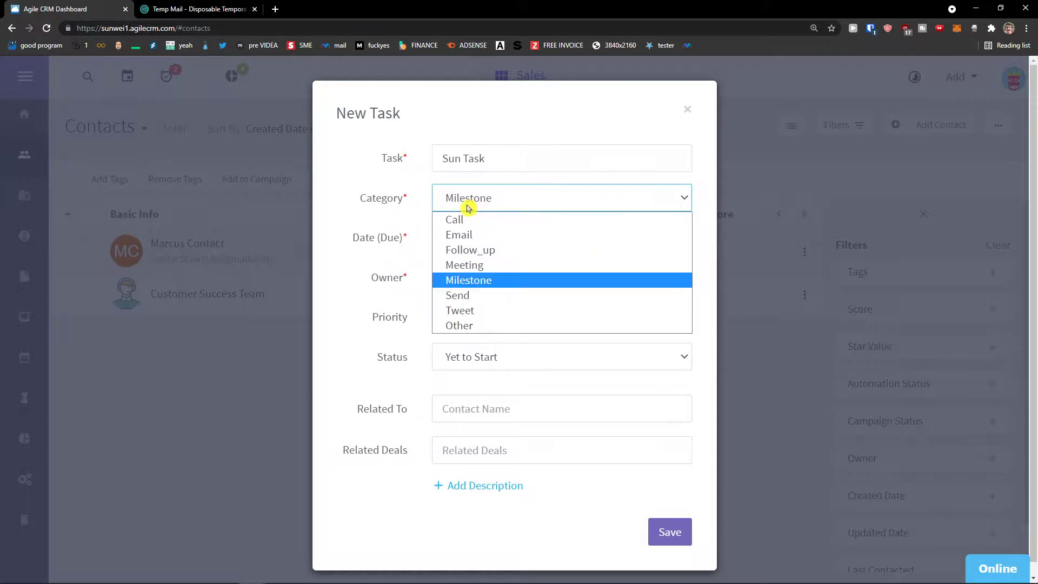
{"action": "left_click", "coordinate": [464, 266]}
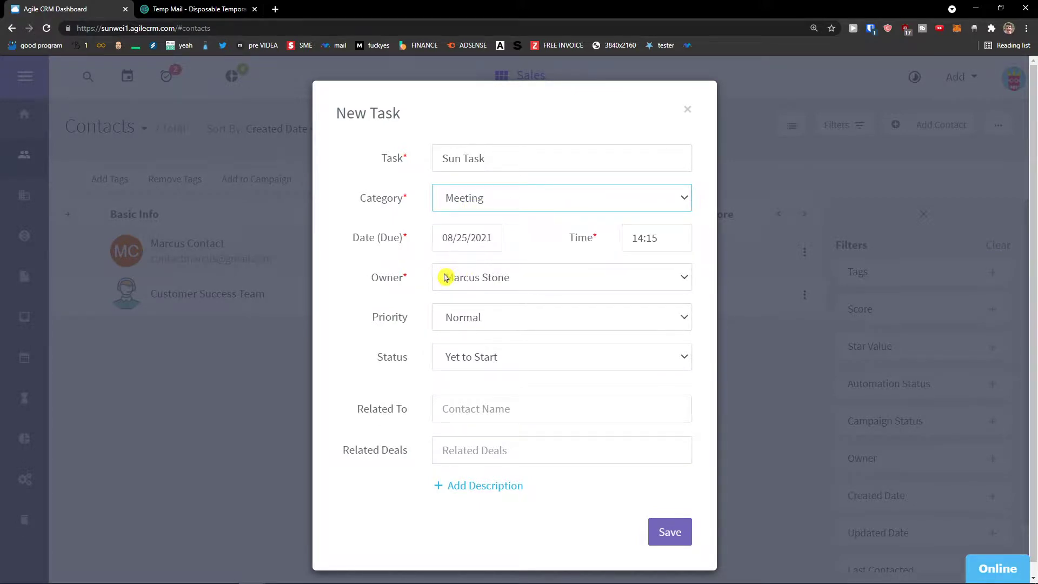
Keep the default task owner, Normal priority and Yet to Start status.
{"action": "left_click", "coordinate": [446, 277]}
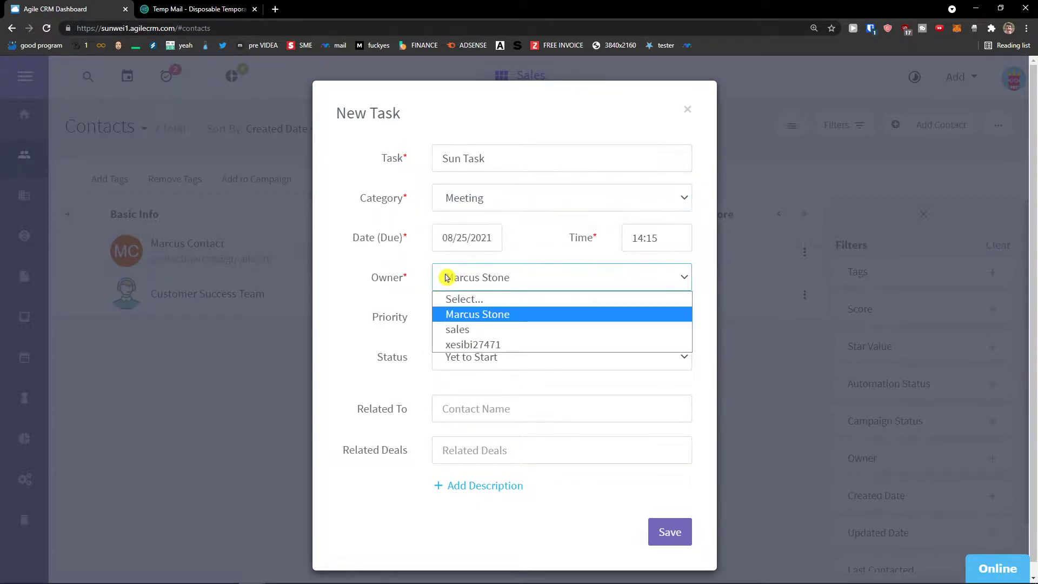
{"action": "left_click", "coordinate": [463, 330]}
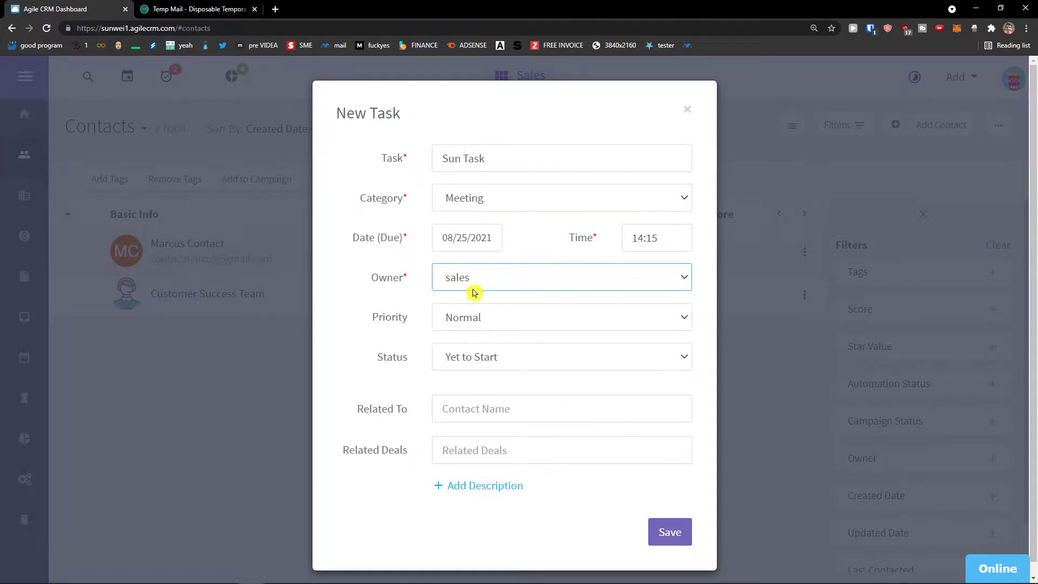
{"action": "left_click", "coordinate": [472, 284]}
{"action": "left_click", "coordinate": [466, 314]}
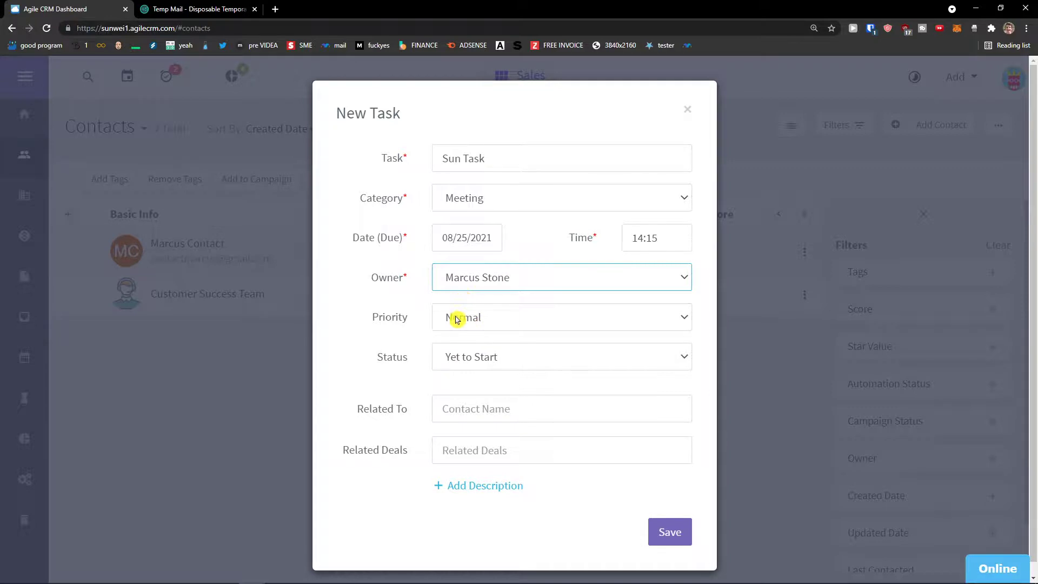
{"action": "left_click", "coordinate": [456, 319]}
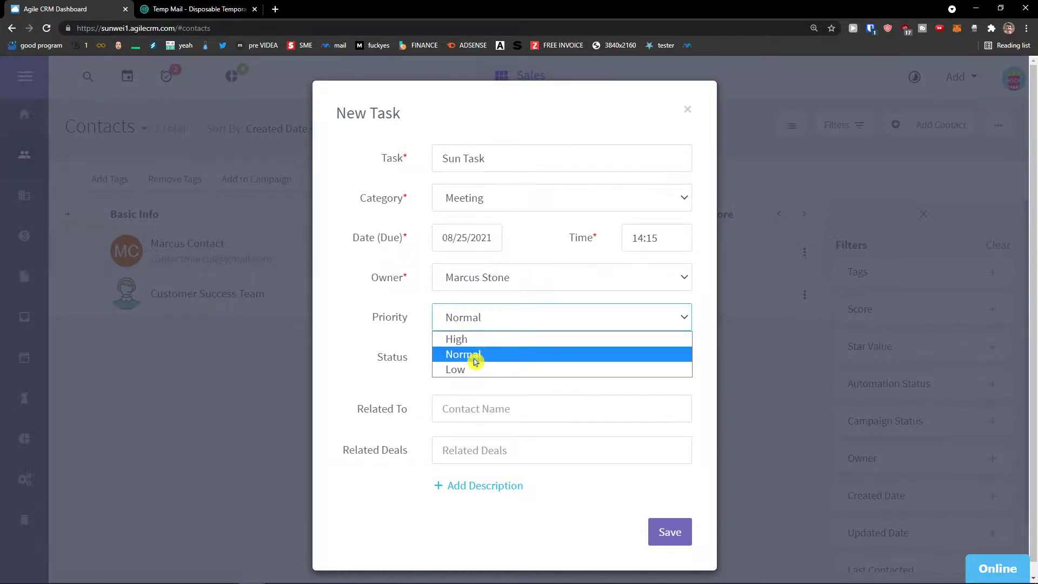
{"action": "left_click", "coordinate": [475, 358]}
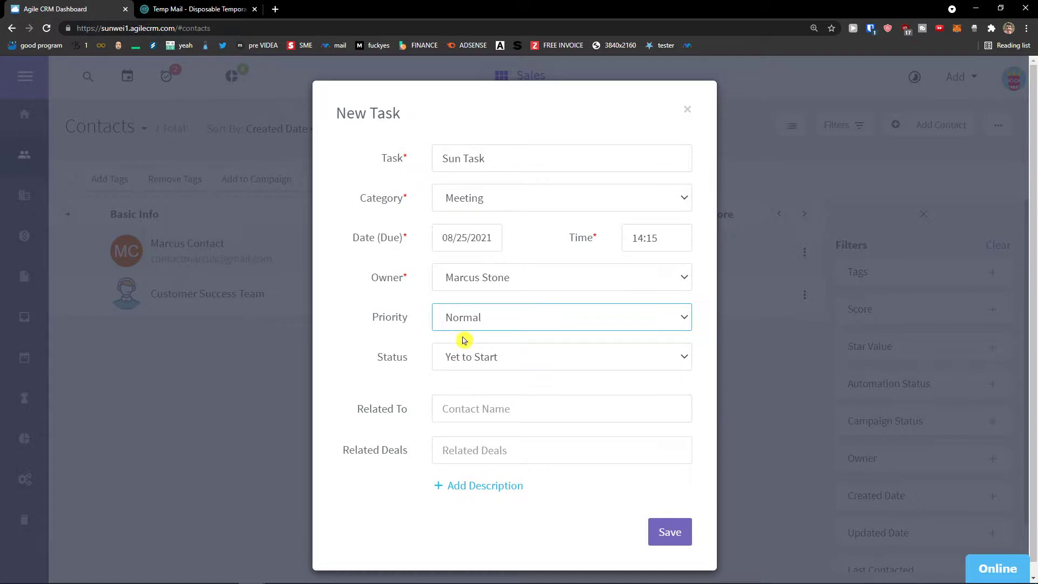
{"action": "left_click", "coordinate": [459, 359]}
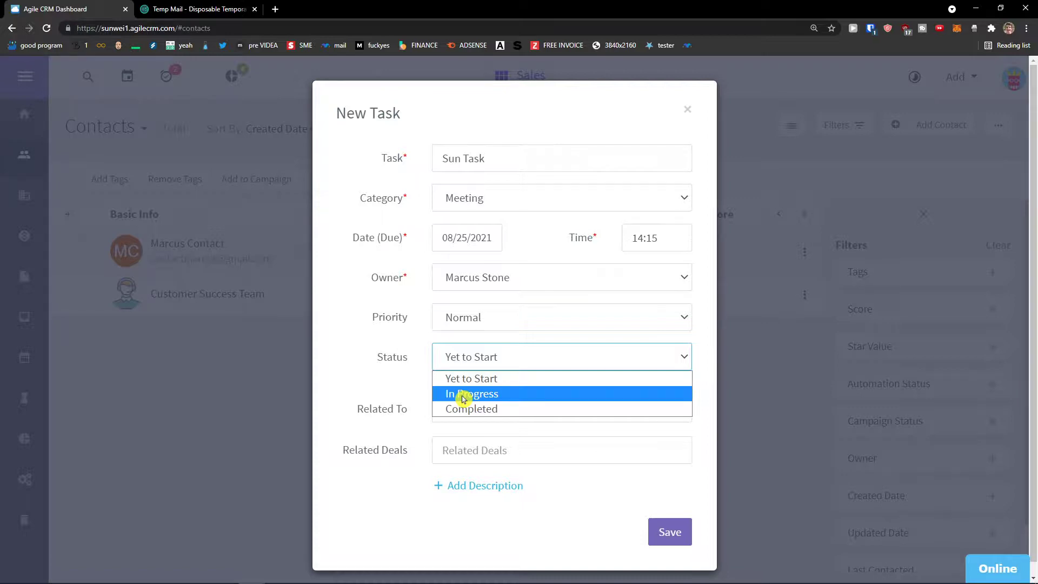
{"action": "left_click", "coordinate": [461, 378]}
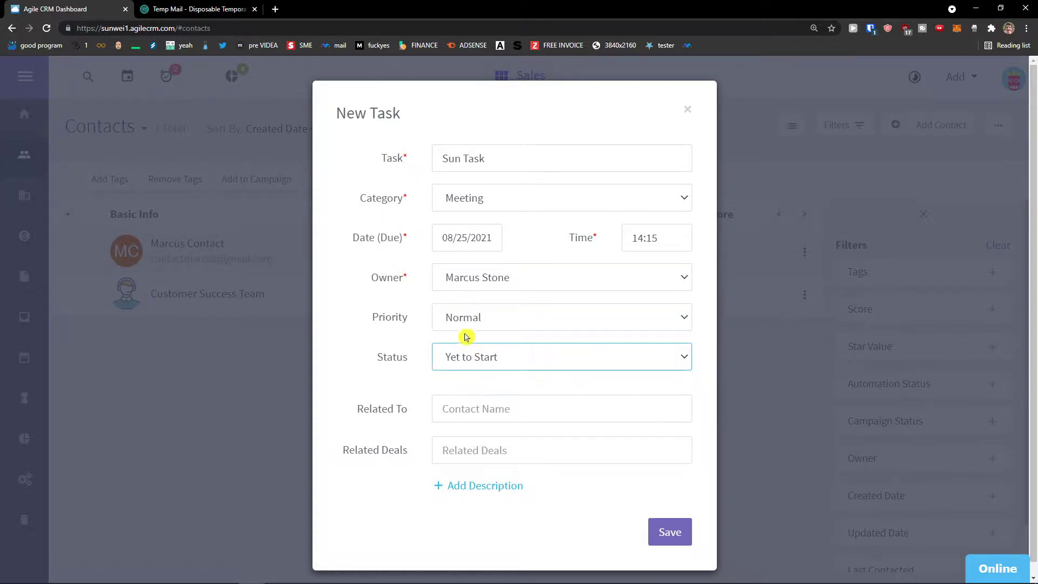
Link the task to the contact, Sun wei Company and Sun Deal, then save it.
{"action": "left_click", "coordinate": [468, 419]}
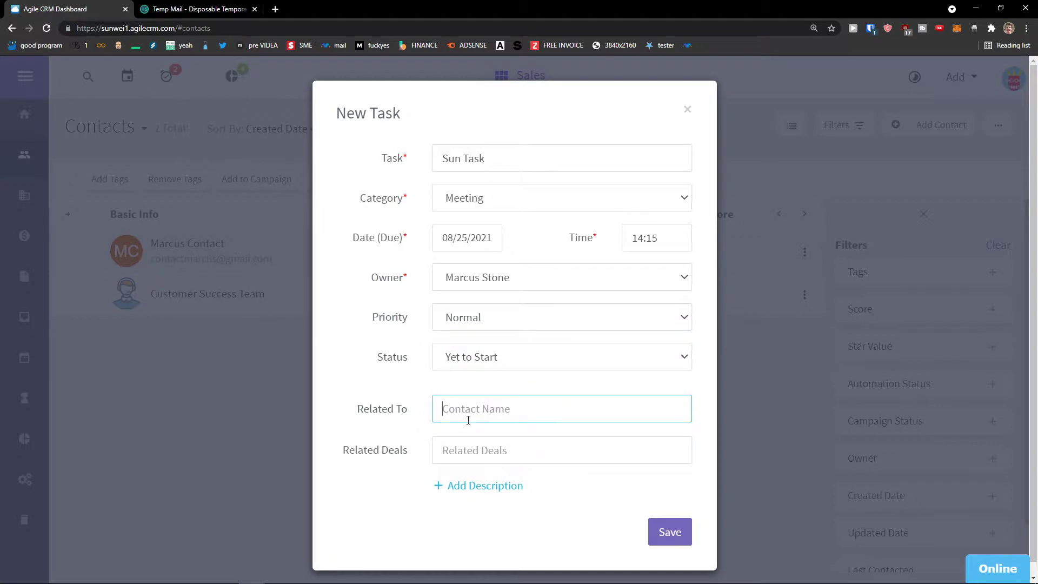
{"action": "type", "text": "Sun"}
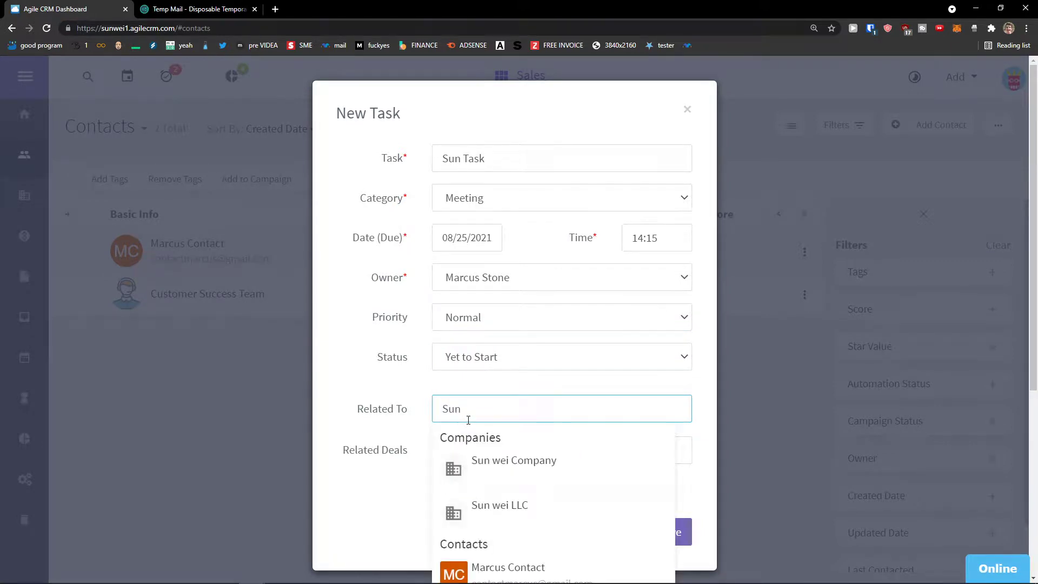
{"action": "scroll", "coordinate": [468, 420], "scroll_direction": "down", "scroll_amount": 1}
{"action": "left_click", "coordinate": [511, 459]}
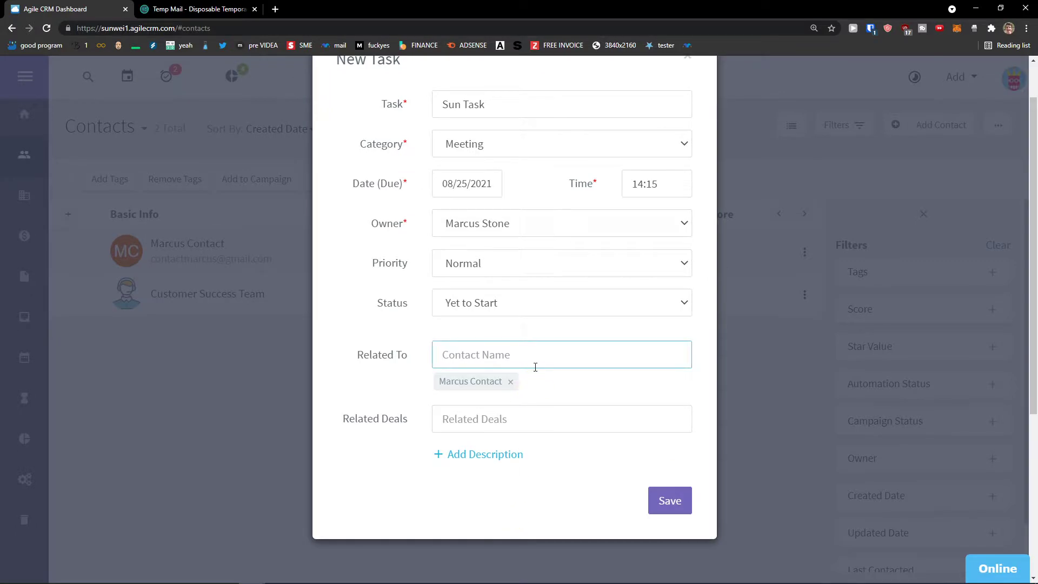
{"action": "type", "text": "Sun"}
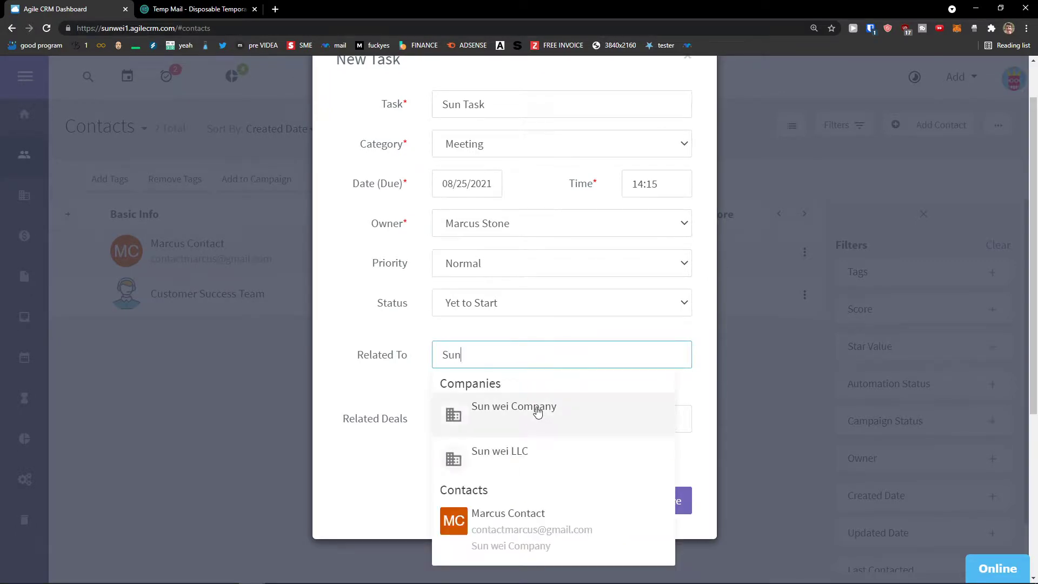
{"action": "left_click", "coordinate": [530, 417]}
{"action": "left_click", "coordinate": [522, 426]}
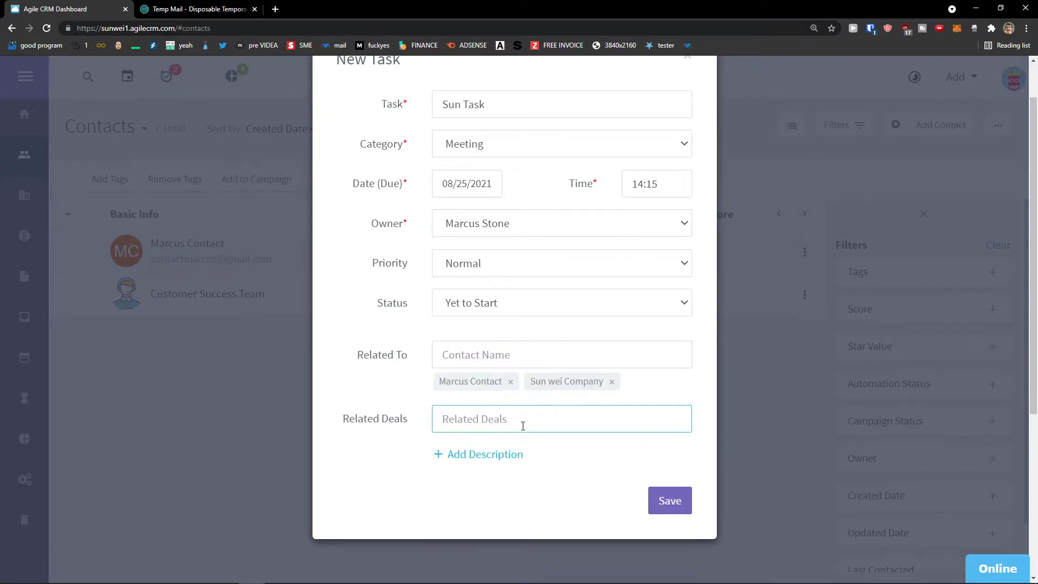
{"action": "type", "text": "Sun"}
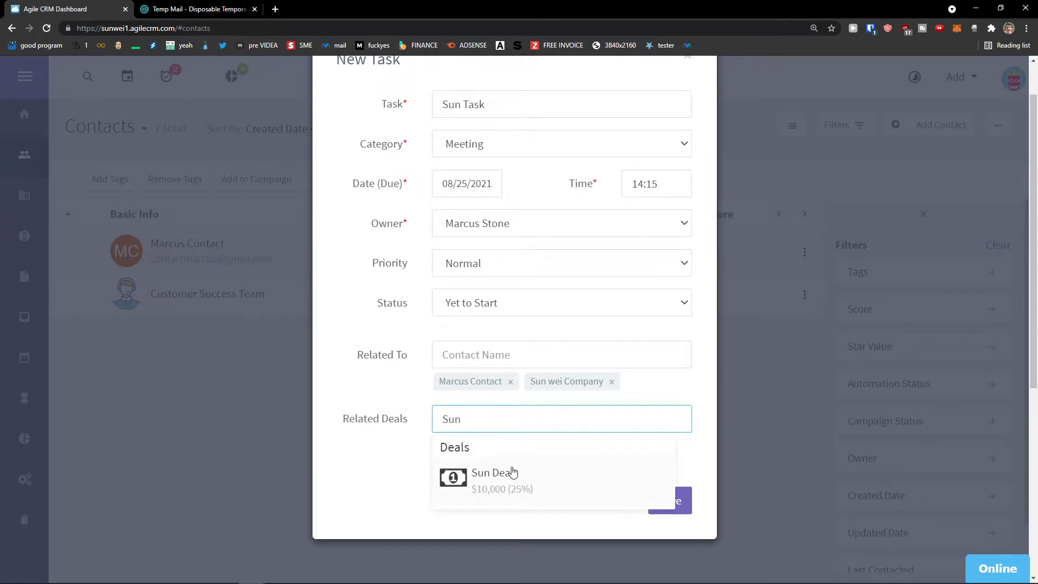
{"action": "left_click", "coordinate": [505, 470]}
{"action": "scroll", "coordinate": [433, 496], "scroll_direction": "down", "scroll_amount": 1}
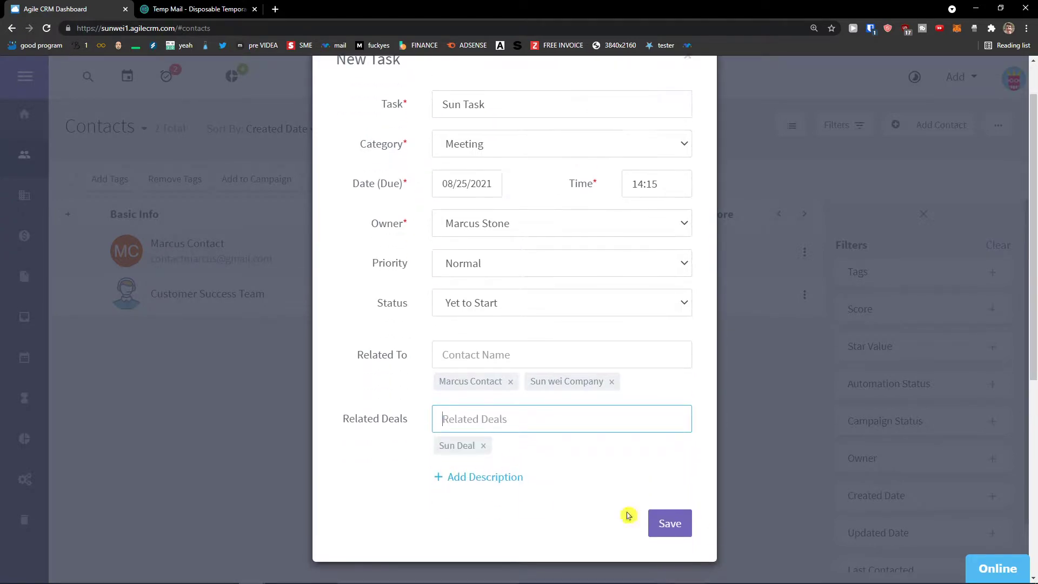
{"action": "left_click", "coordinate": [675, 530]}
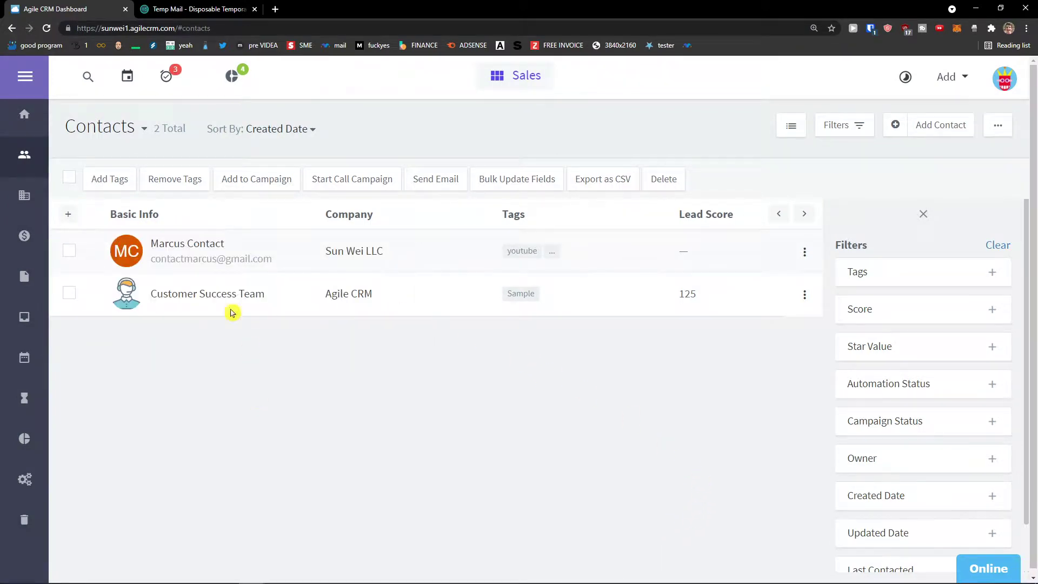
Open Sun Task from the contact's Tasks tab.
{"action": "left_click", "coordinate": [196, 248]}
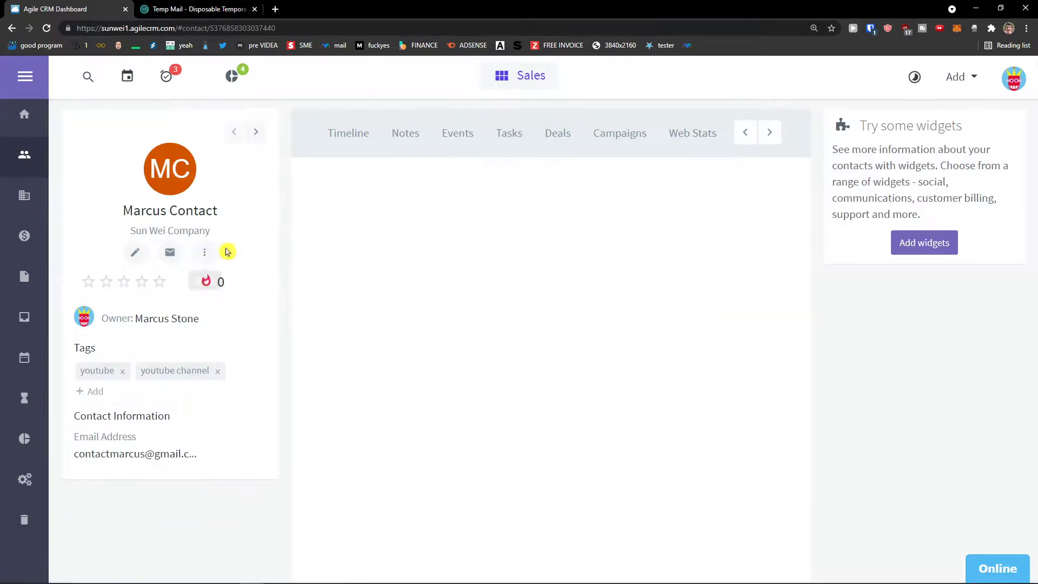
{"action": "left_click", "coordinate": [512, 138]}
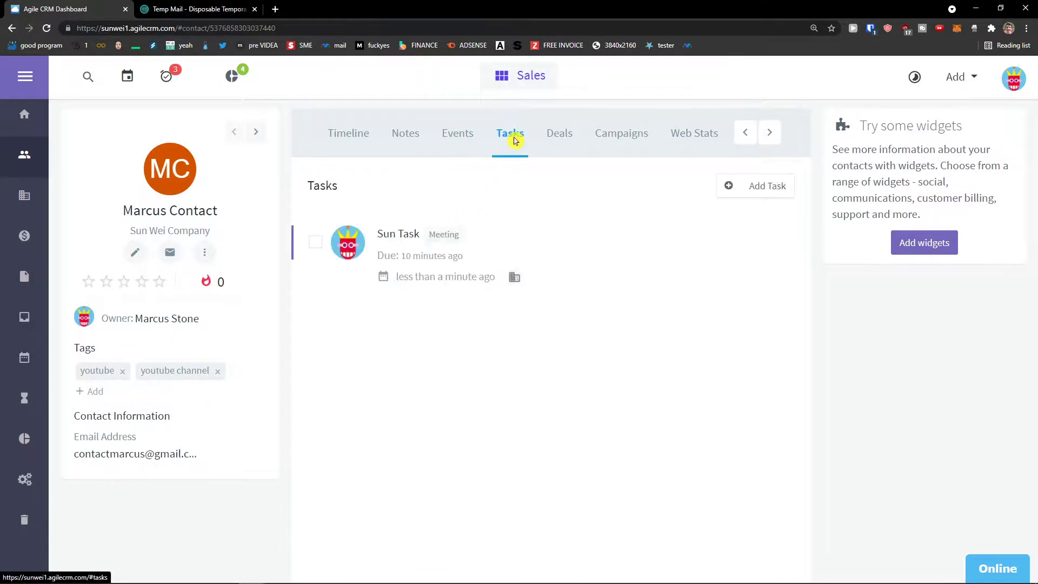
{"action": "left_click", "coordinate": [397, 238]}
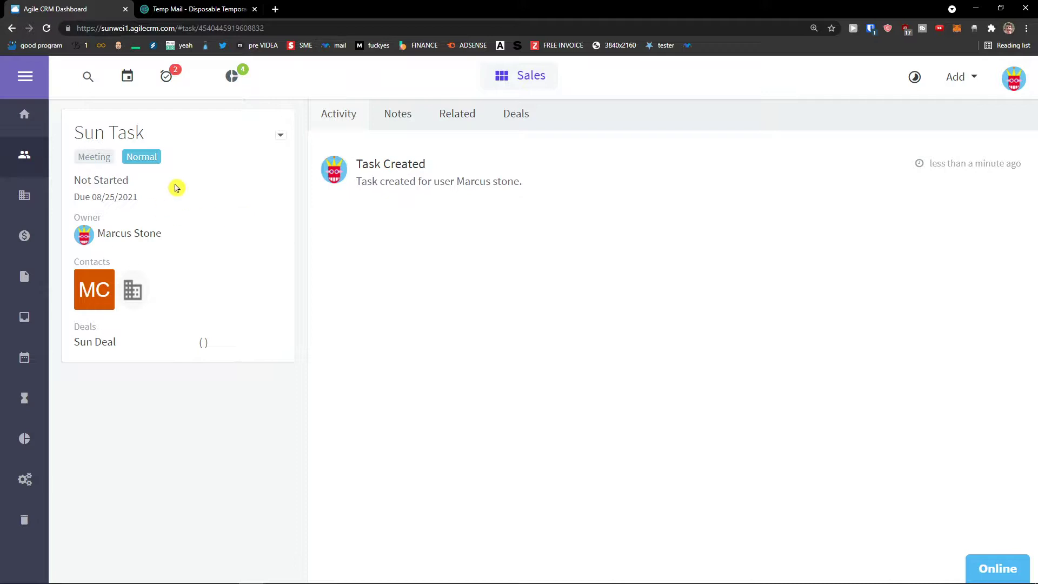
Edit Sun Task, keeping Normal priority and its status, and update it.
{"action": "left_click", "coordinate": [280, 134]}
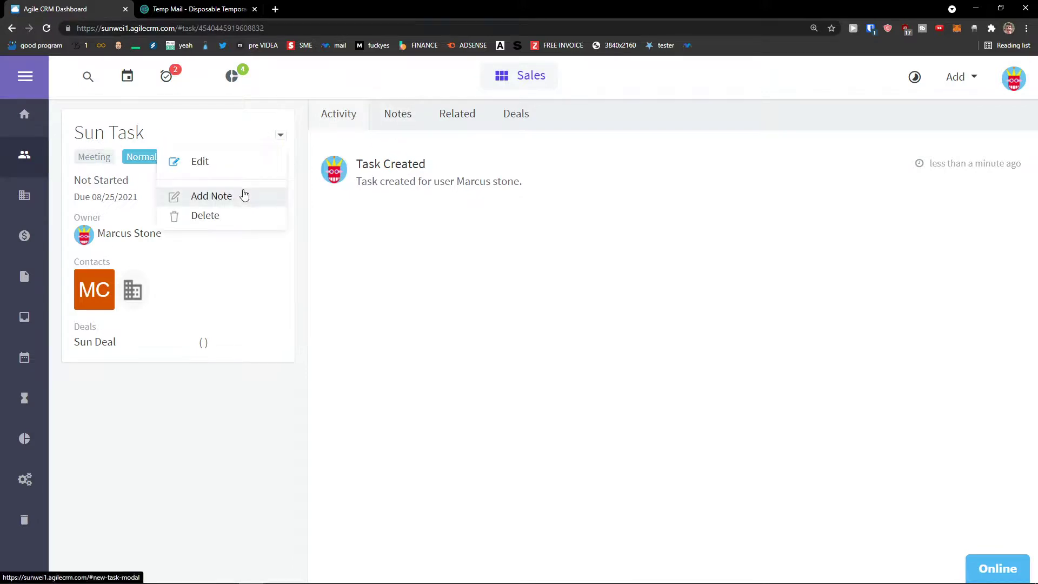
{"action": "left_click", "coordinate": [233, 164]}
{"action": "left_click", "coordinate": [506, 323]}
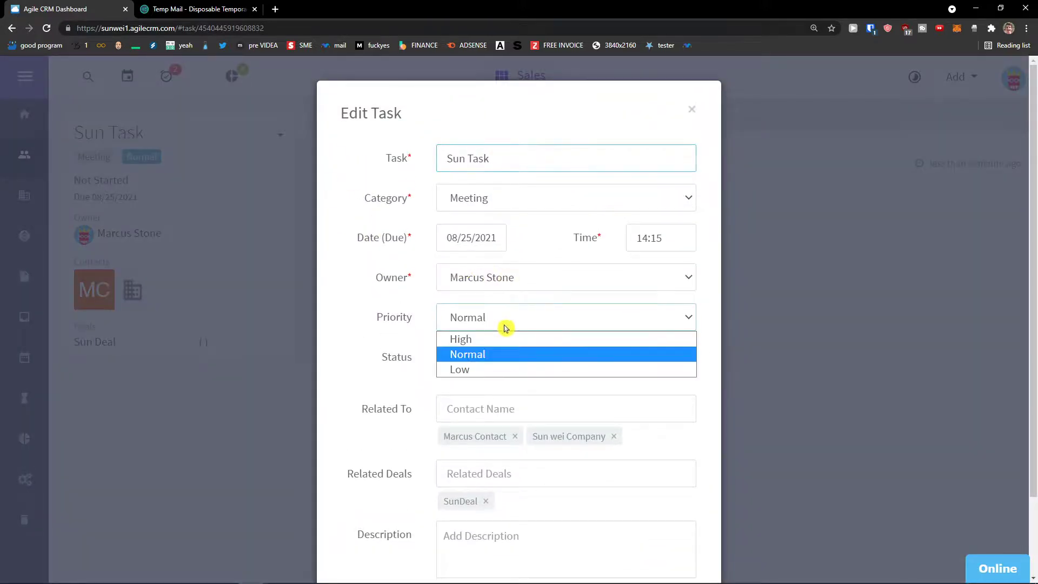
{"action": "left_click", "coordinate": [491, 327]}
{"action": "left_click", "coordinate": [470, 359]}
{"action": "left_click", "coordinate": [473, 361]}
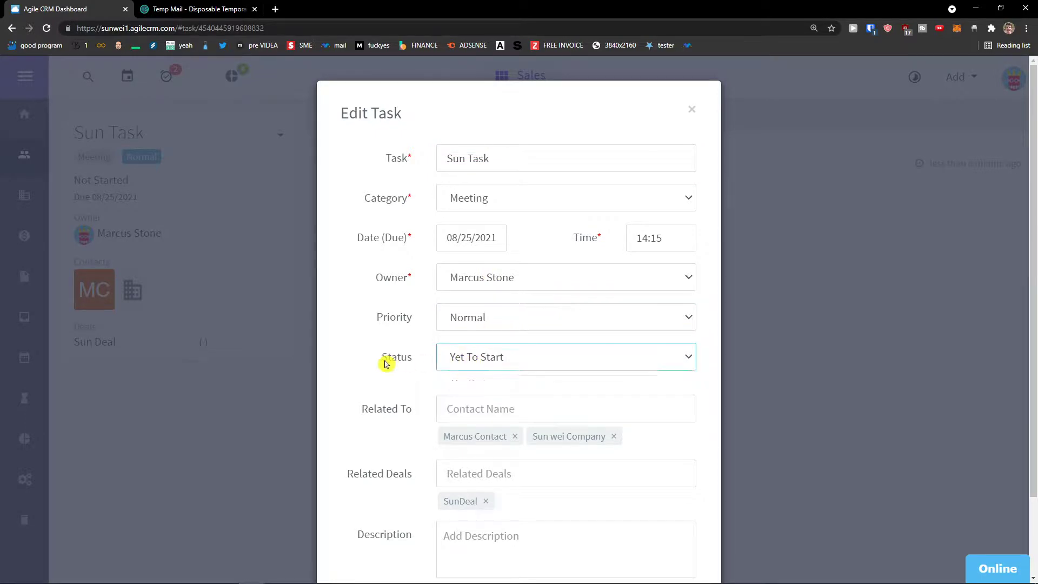
{"action": "scroll", "coordinate": [593, 434], "scroll_direction": "down", "scroll_amount": 2}
{"action": "left_click", "coordinate": [683, 530]}
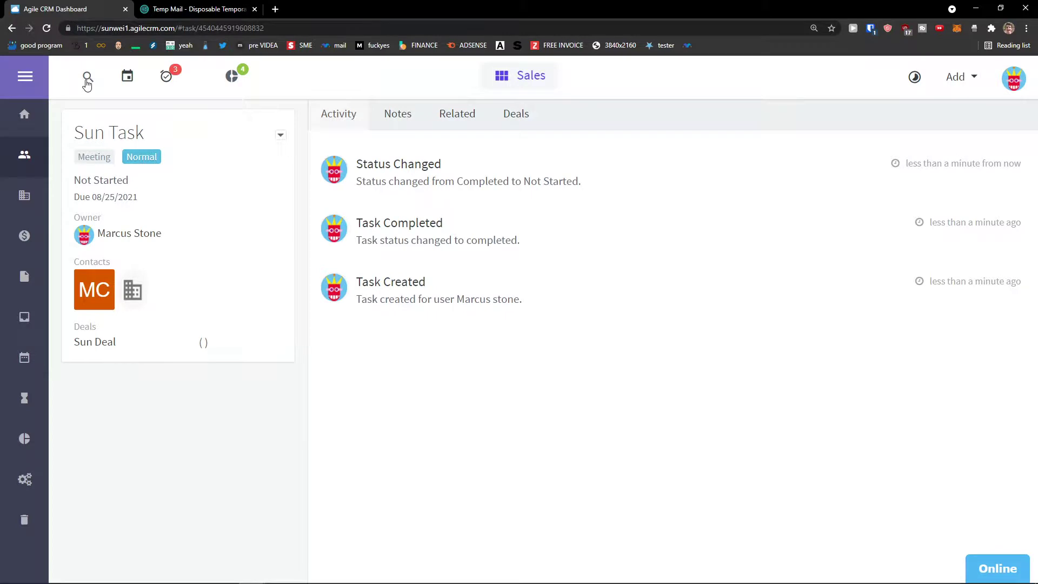
Search globally for 'tasks', then for 'Mar', and dismiss the results.
{"action": "left_click", "coordinate": [87, 78]}
{"action": "type", "text": "tas"}
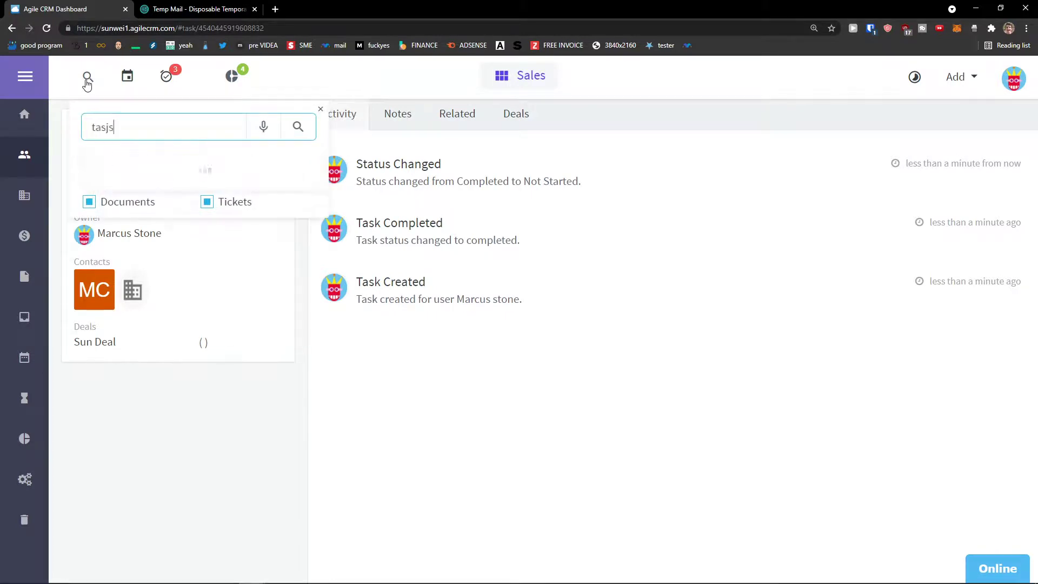
{"action": "type", "text": "ks"}
{"action": "key", "text": "BackSpace"}
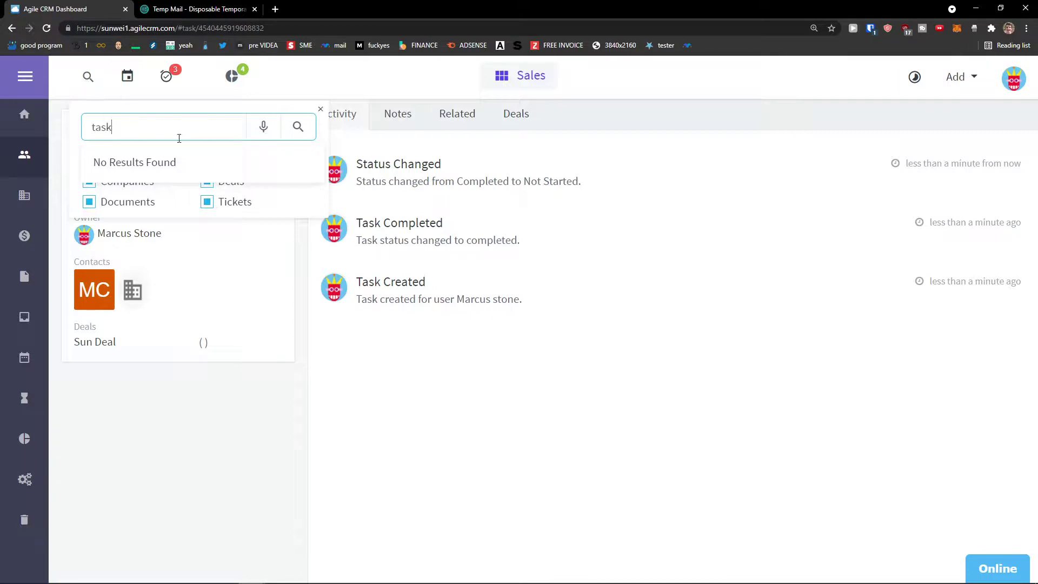
{"action": "key", "text": "ctrl+a"}
{"action": "type", "text": "Mar"}
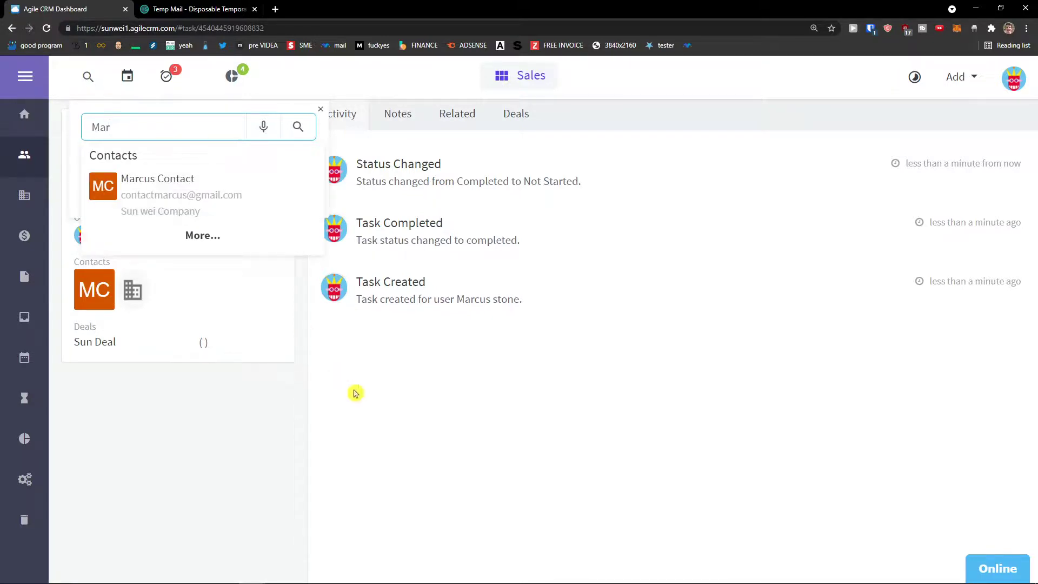
{"action": "left_click", "coordinate": [372, 386]}
{"action": "left_click", "coordinate": [956, 76]}
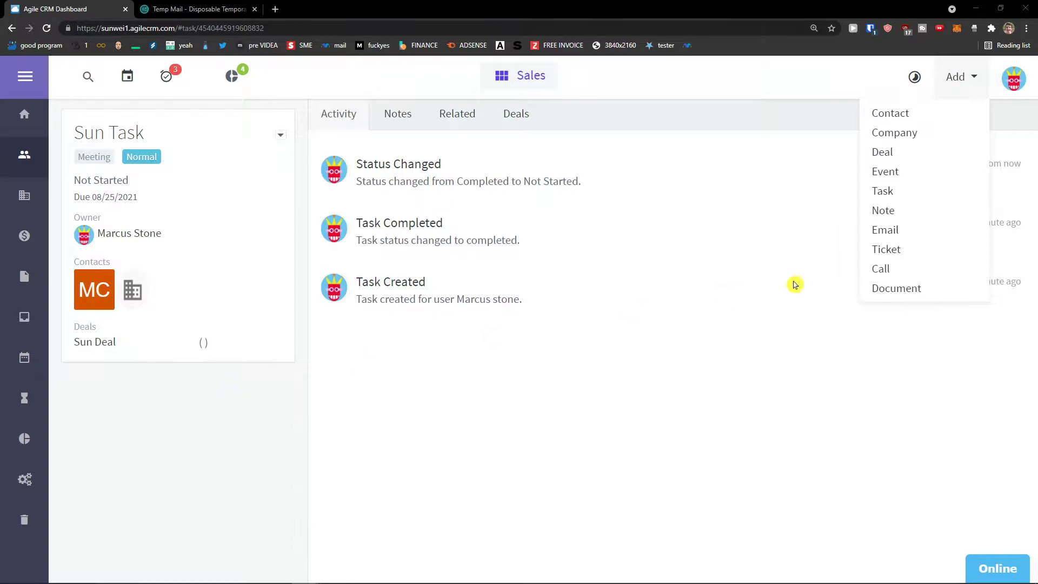
Start a new Lunch event with Normal priority and Rescheduled status.
{"action": "left_click", "coordinate": [902, 171]}
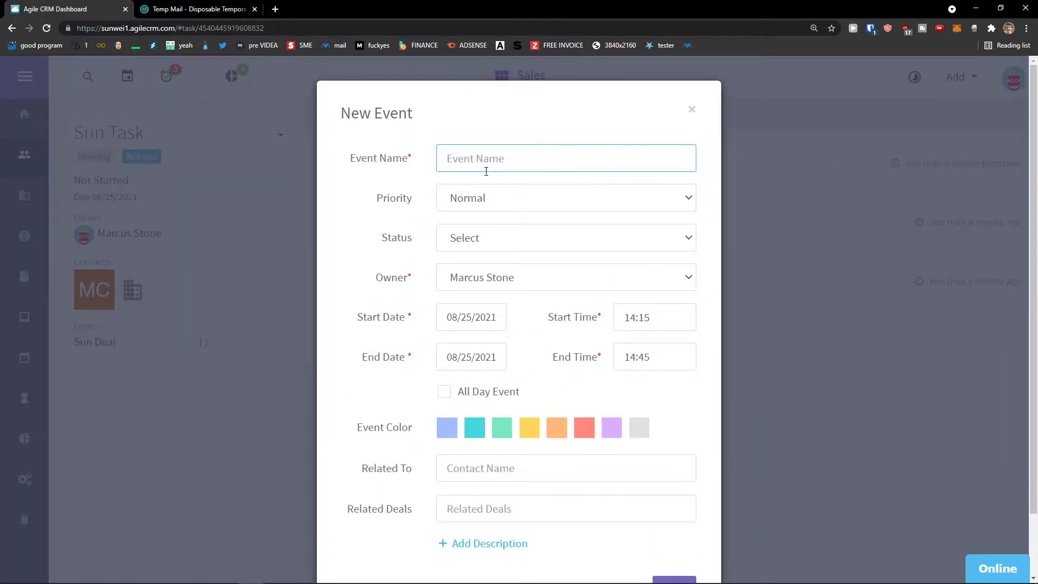
{"action": "type", "text": "Marc"}
{"action": "key", "text": "BackSpace"}
{"action": "key", "text": "BackSpace"}
{"action": "key", "text": "BackSpace"}
{"action": "key", "text": "BackSpace"}
{"action": "type", "text": "L"}
{"action": "left_click", "coordinate": [482, 195]}
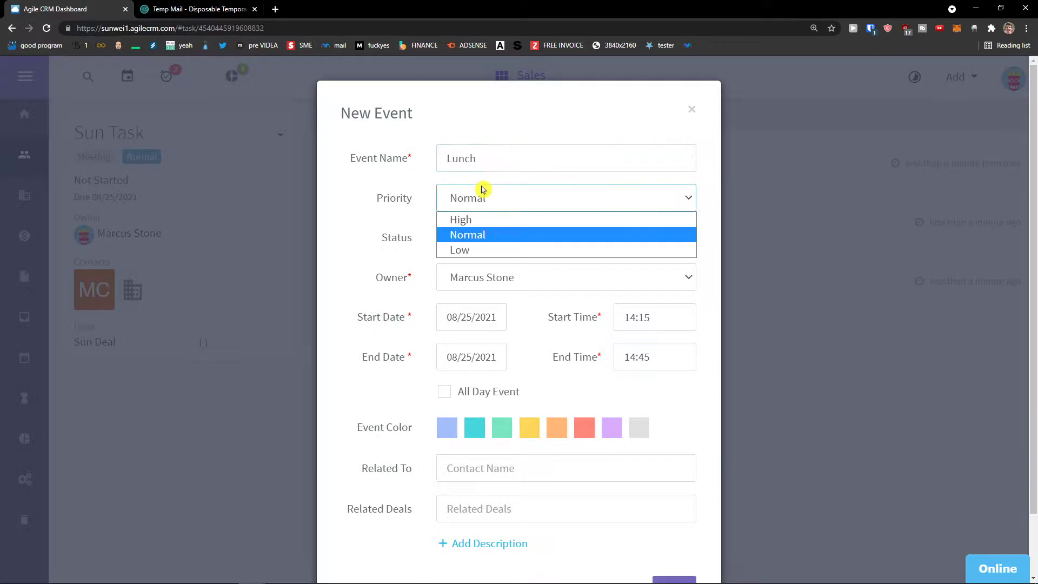
{"action": "left_click", "coordinate": [469, 235]}
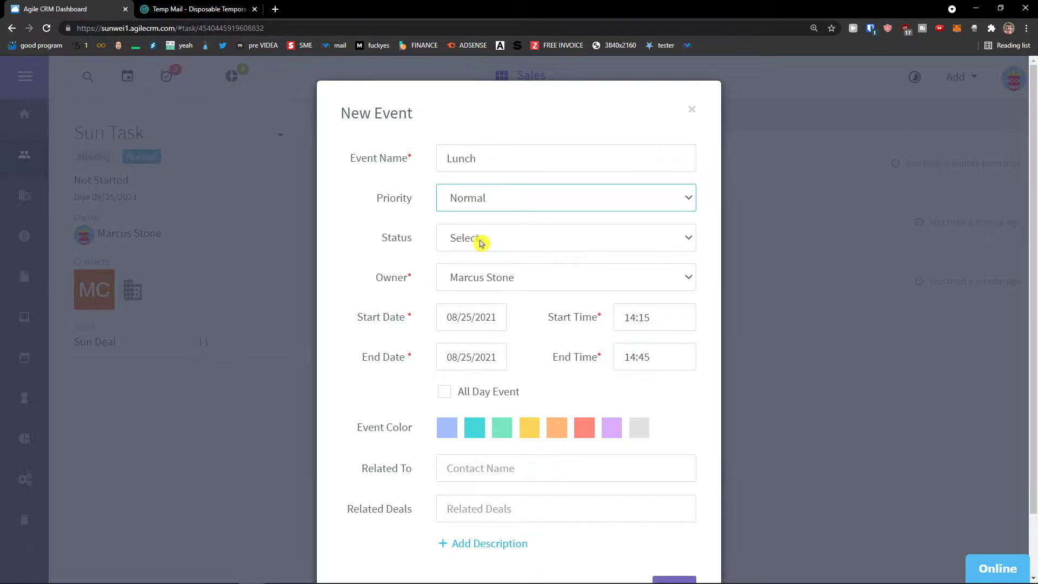
{"action": "left_click", "coordinate": [481, 243]}
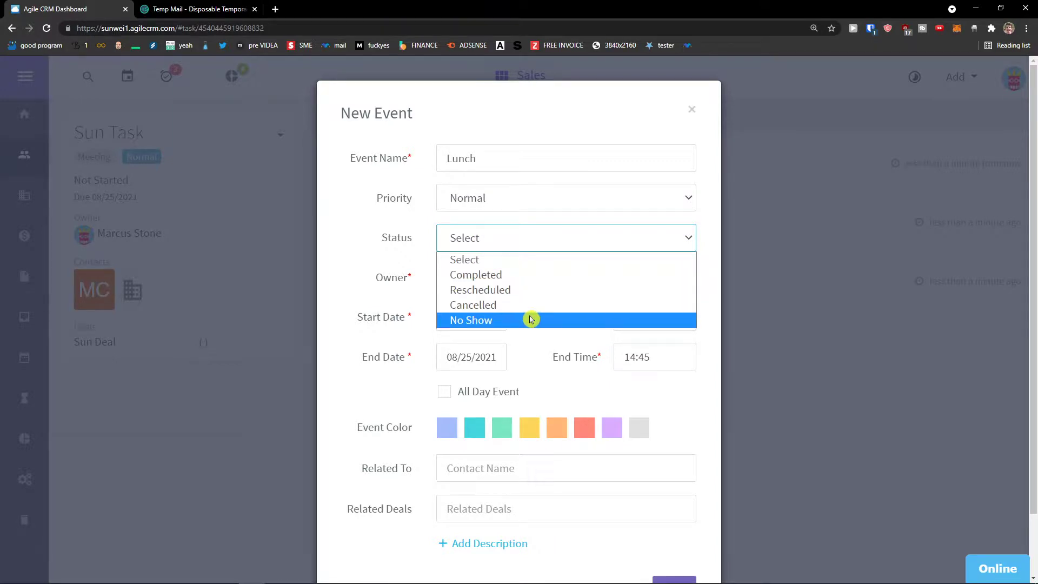
{"action": "left_click", "coordinate": [530, 292]}
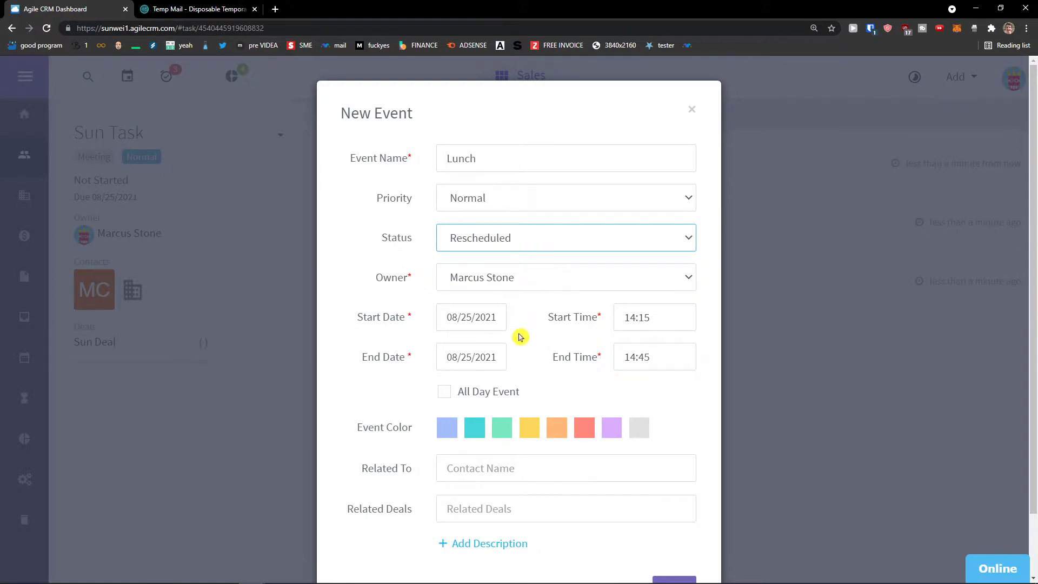
Relate the event to the contact, Sun wei LLC and Sun Deal, then save it.
{"action": "scroll", "coordinate": [520, 336], "scroll_direction": "down", "scroll_amount": 1}
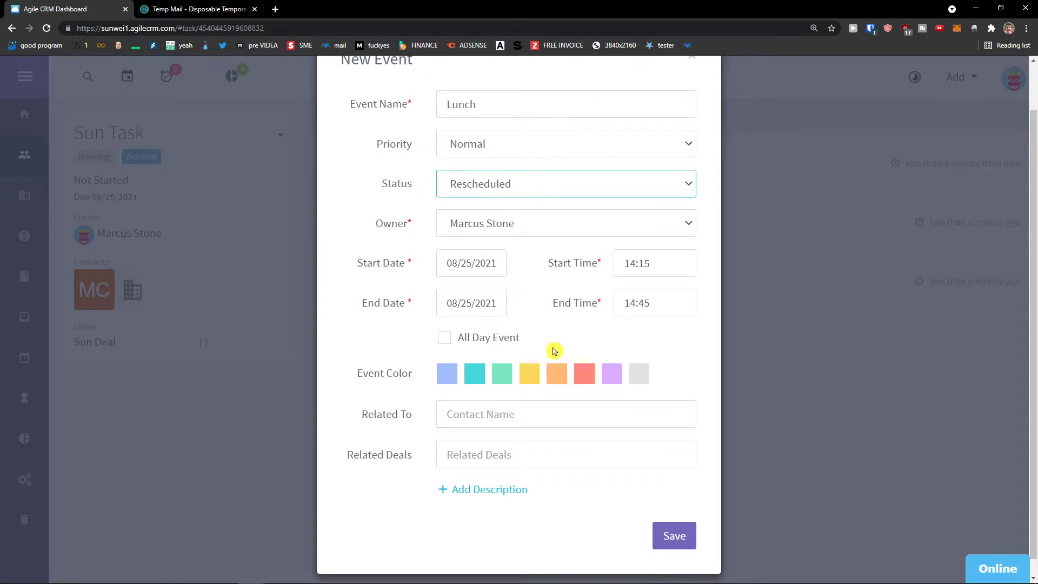
{"action": "scroll", "coordinate": [509, 396], "scroll_direction": "down", "scroll_amount": 1}
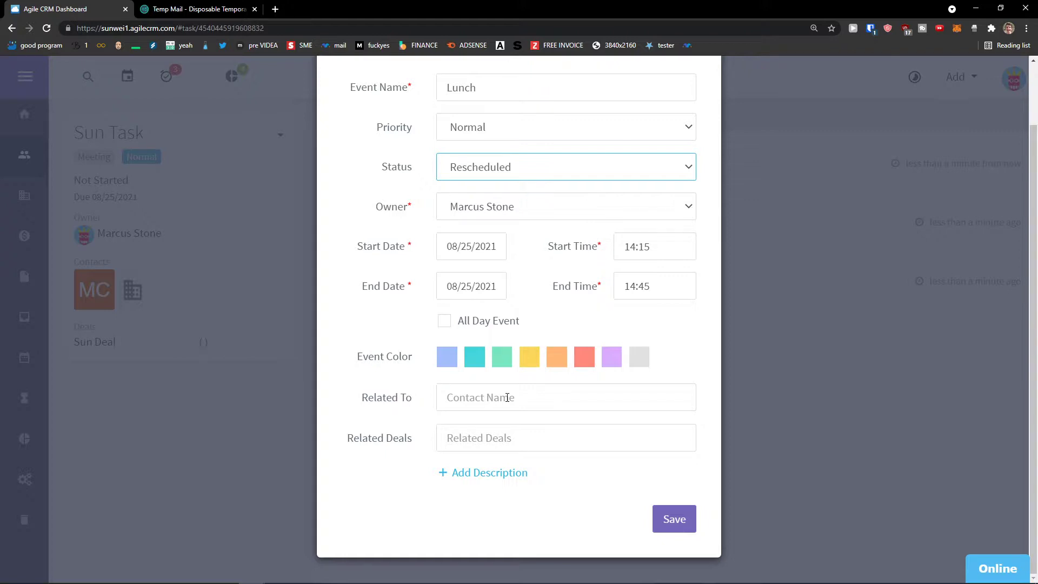
{"action": "left_click", "coordinate": [507, 398]}
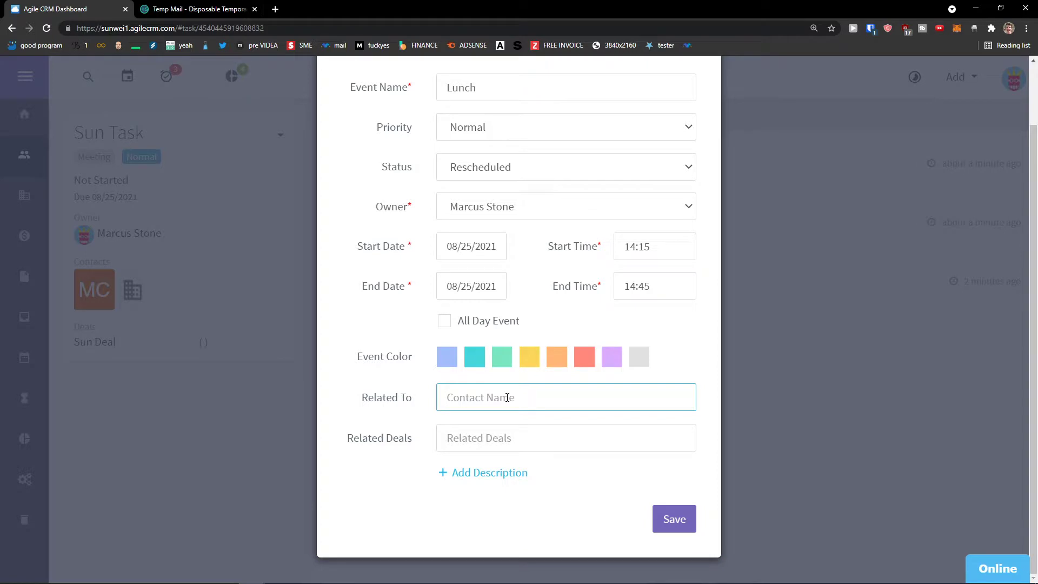
{"action": "type", "text": "Marcus"}
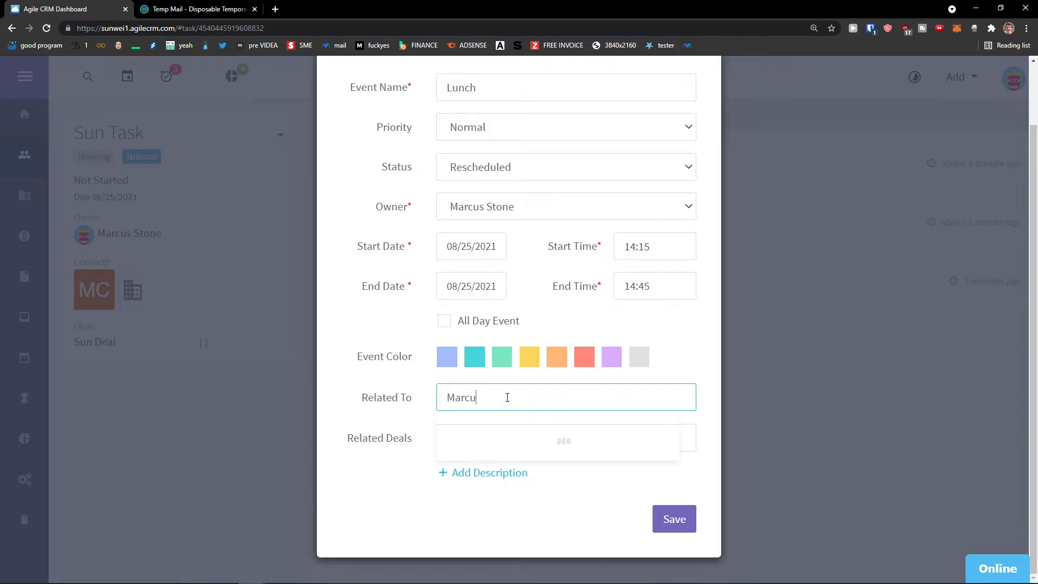
{"action": "left_click", "coordinate": [504, 459]}
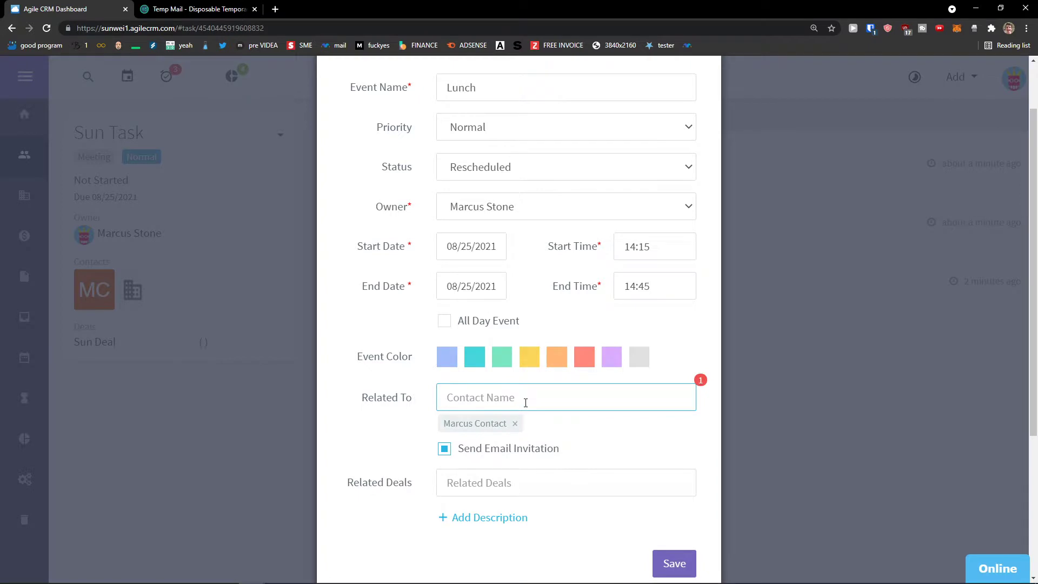
{"action": "type", "text": "Sun"}
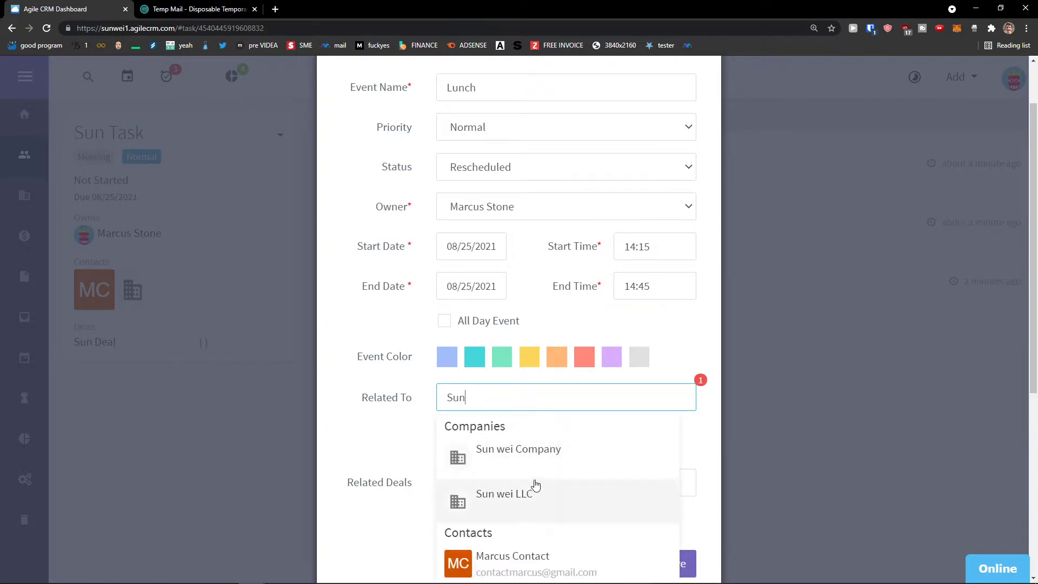
{"action": "scroll", "coordinate": [546, 464], "scroll_direction": "down", "scroll_amount": 1}
{"action": "left_click", "coordinate": [540, 449]}
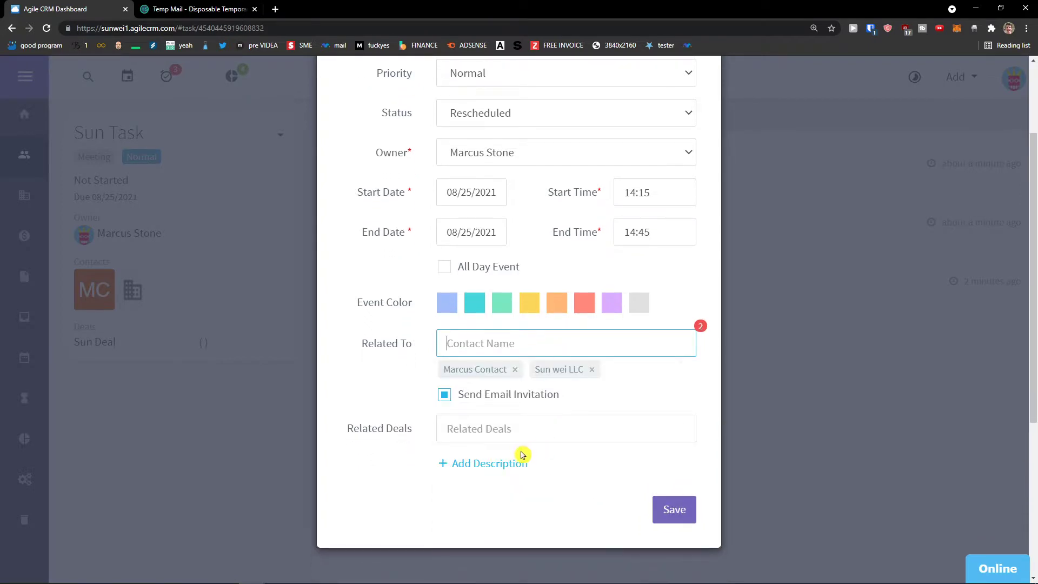
{"action": "left_click", "coordinate": [515, 425]}
{"action": "type", "text": "Sun"}
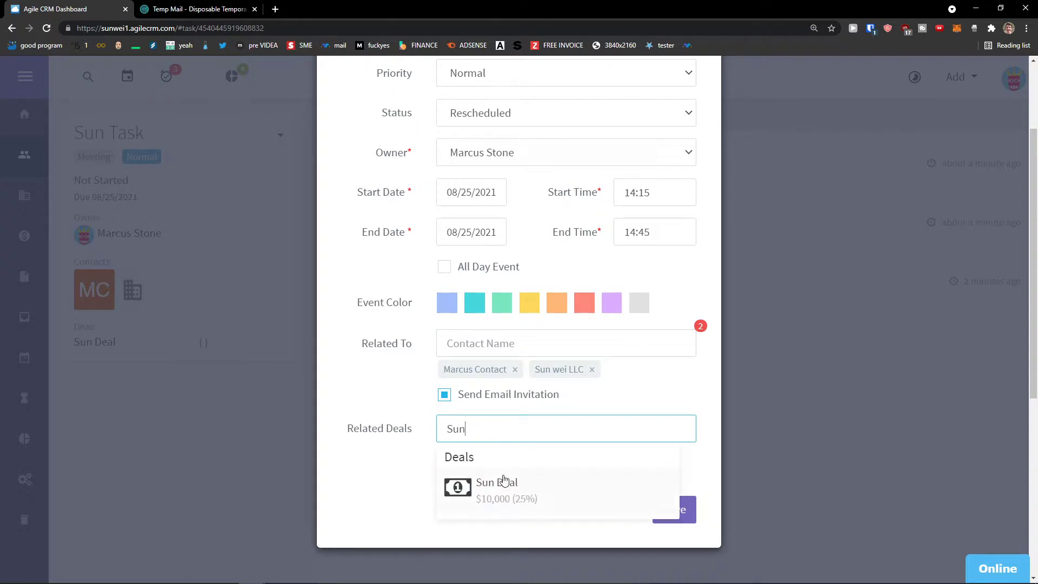
{"action": "left_click", "coordinate": [503, 480]}
{"action": "scroll", "coordinate": [541, 473], "scroll_direction": "up", "scroll_amount": 1}
{"action": "scroll", "coordinate": [683, 503], "scroll_direction": "down", "scroll_amount": 3}
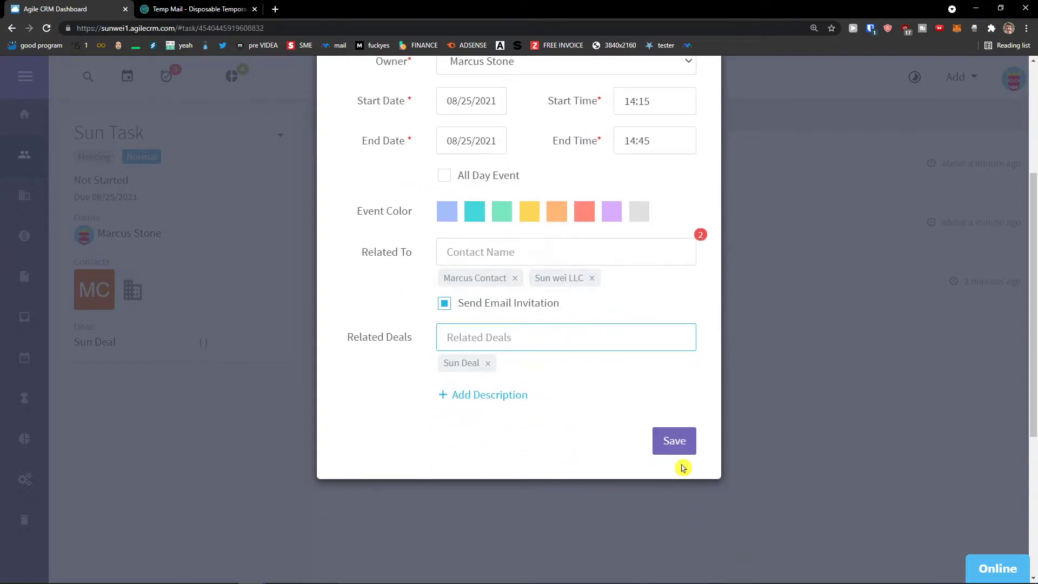
{"action": "left_click", "coordinate": [681, 443]}
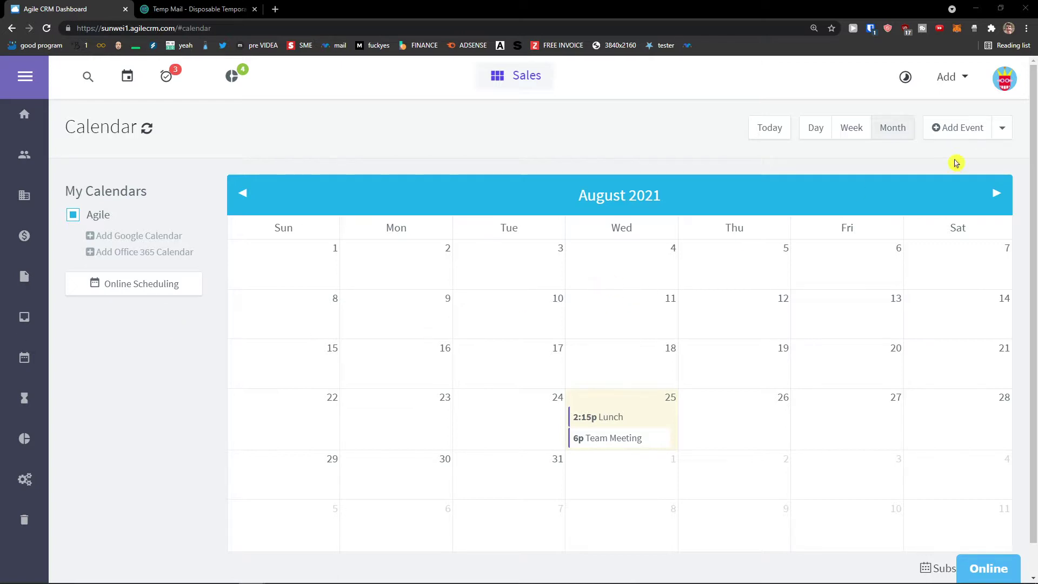
Open and close the Add menu over the August 2021 calendar.
{"action": "left_click", "coordinate": [964, 78]}
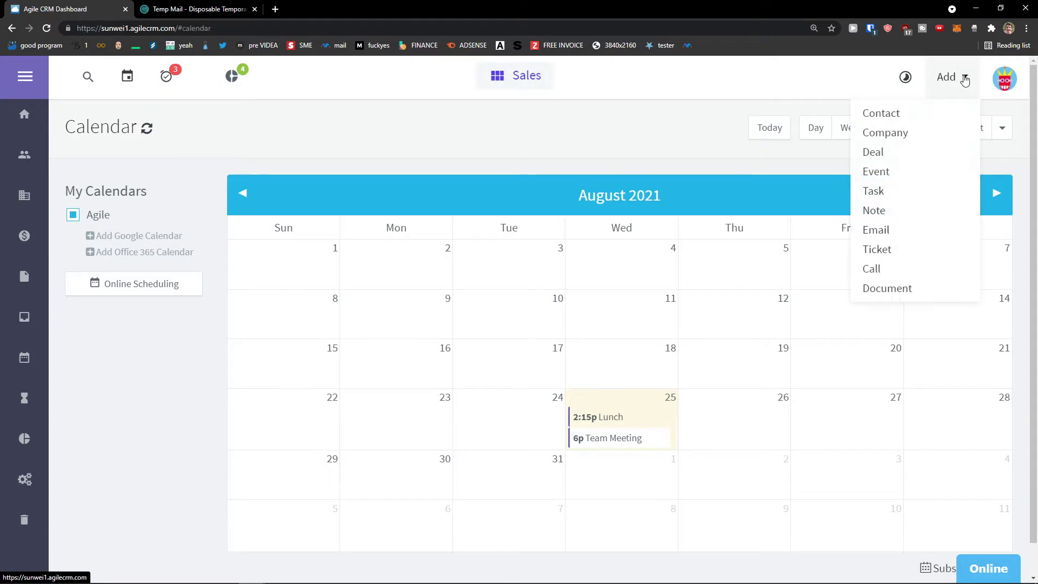
{"action": "left_click", "coordinate": [964, 79]}
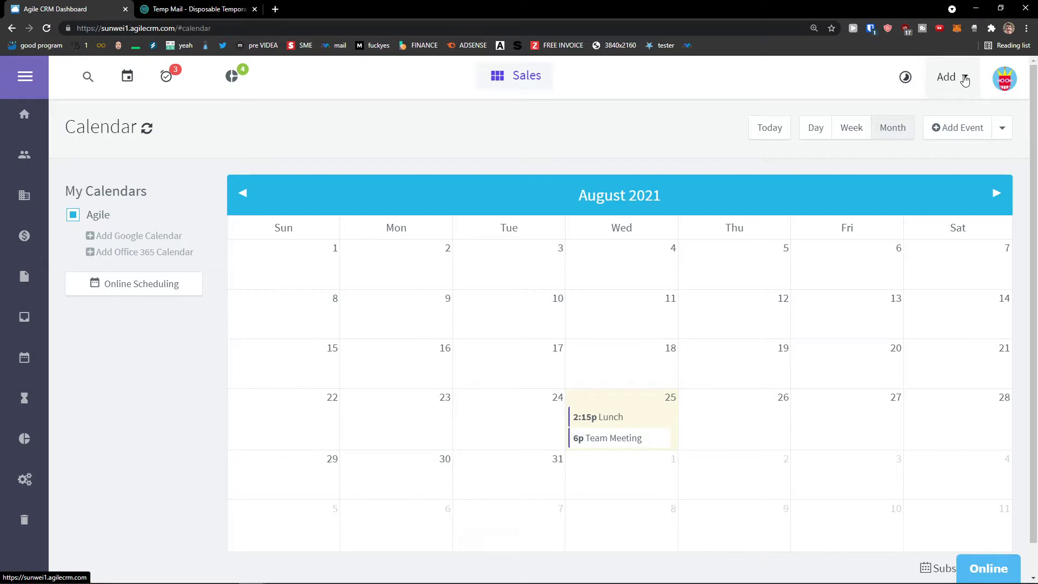
{"action": "left_click", "coordinate": [964, 78]}
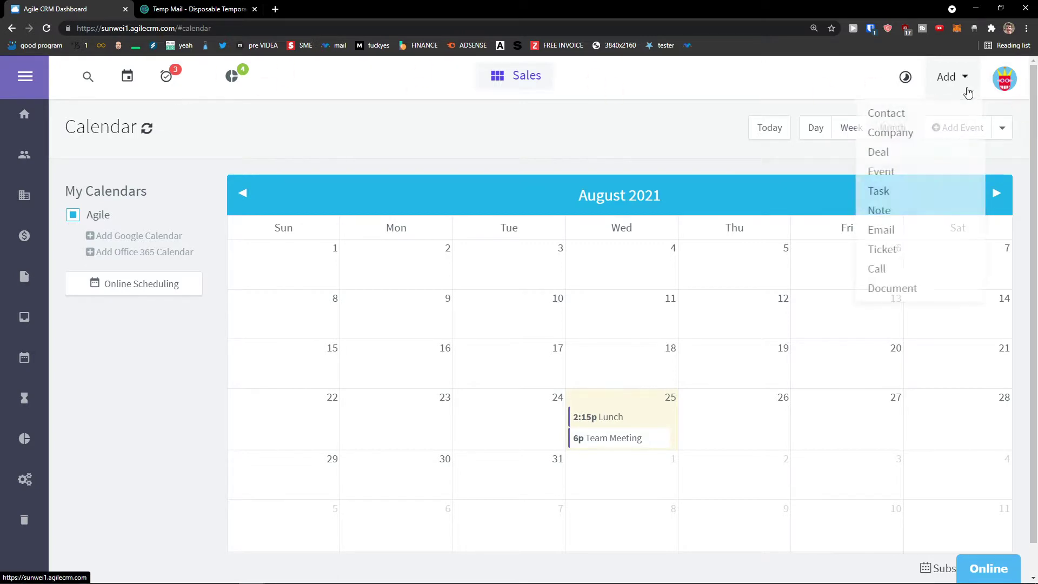
{"action": "left_click", "coordinate": [897, 212]}
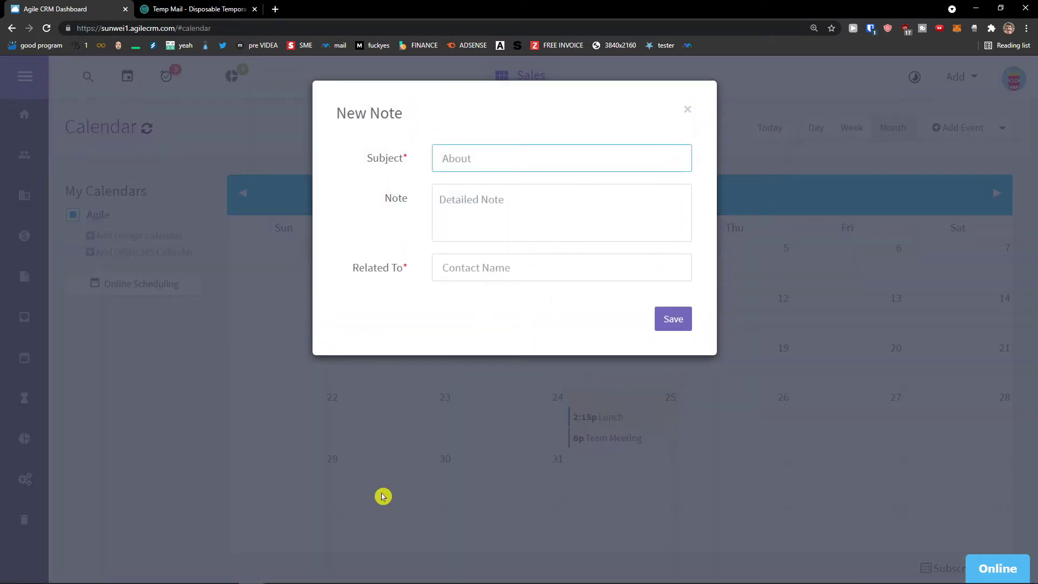
{"action": "left_click", "coordinate": [278, 574]}
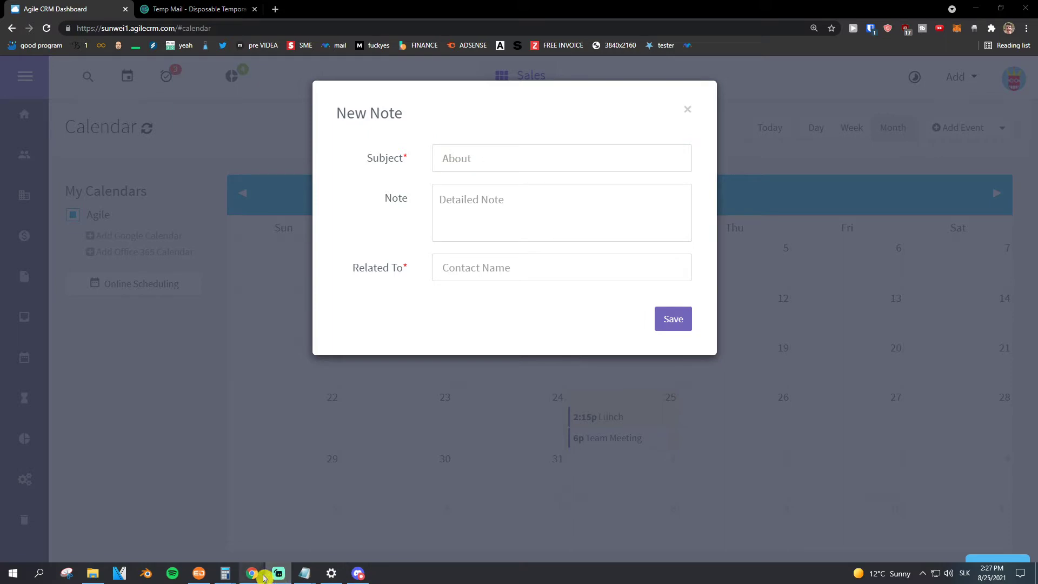
{"action": "mouse_move", "coordinate": [305, 572]}
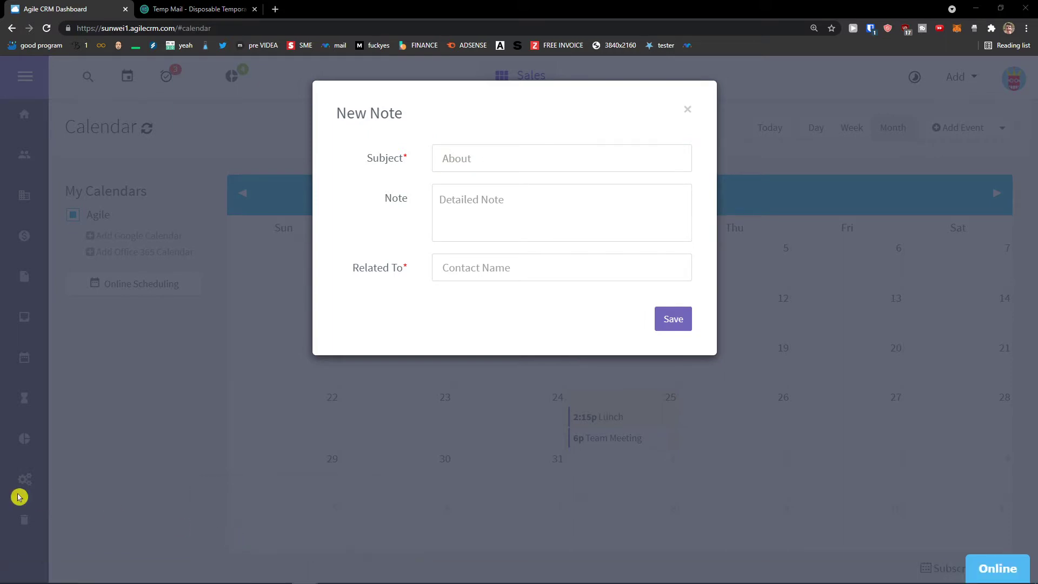
{"action": "left_click", "coordinate": [688, 111]}
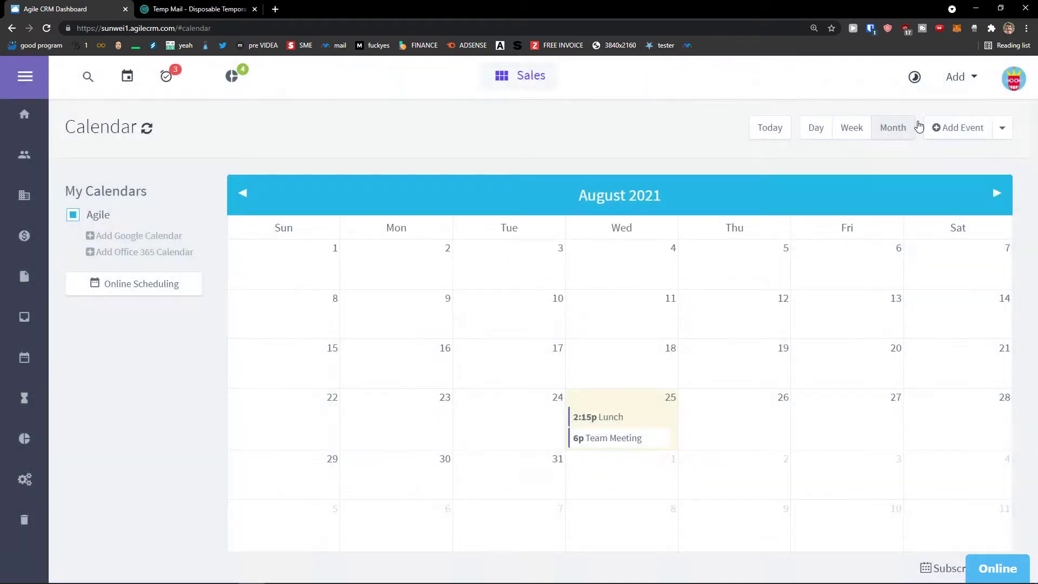
Start a new call via Add > Call and follow Add Now to the Telephony widget preferences.
{"action": "left_click", "coordinate": [946, 77]}
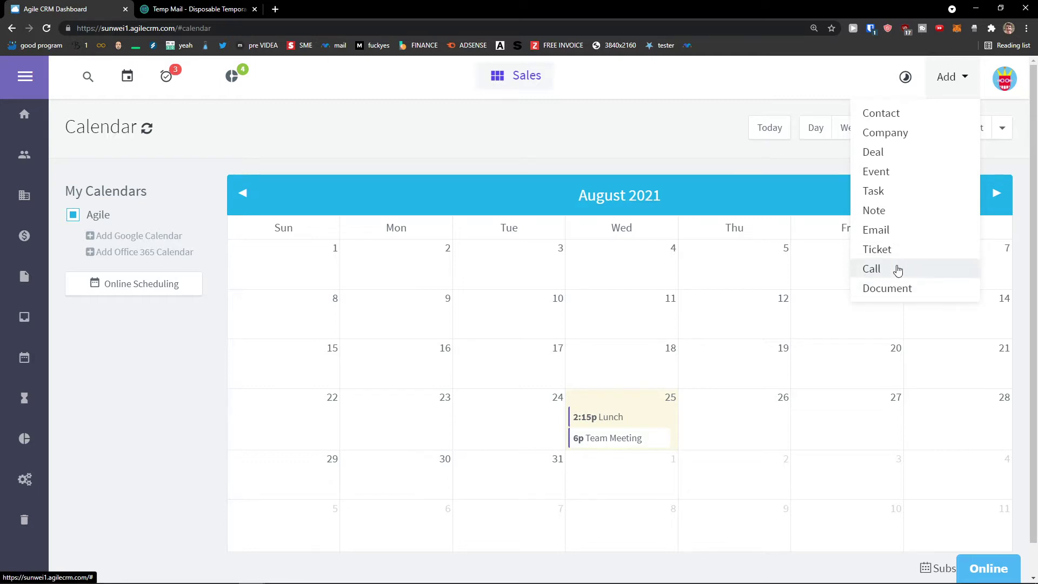
{"action": "left_click", "coordinate": [670, 308]}
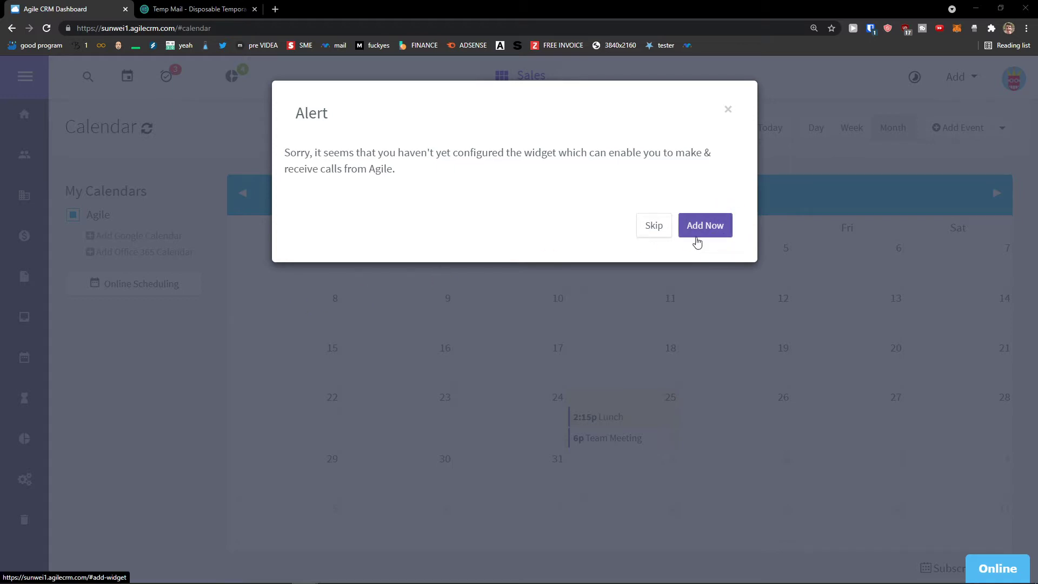
{"action": "left_click", "coordinate": [714, 239]}
{"action": "scroll", "coordinate": [440, 301], "scroll_direction": "down", "scroll_amount": 2}
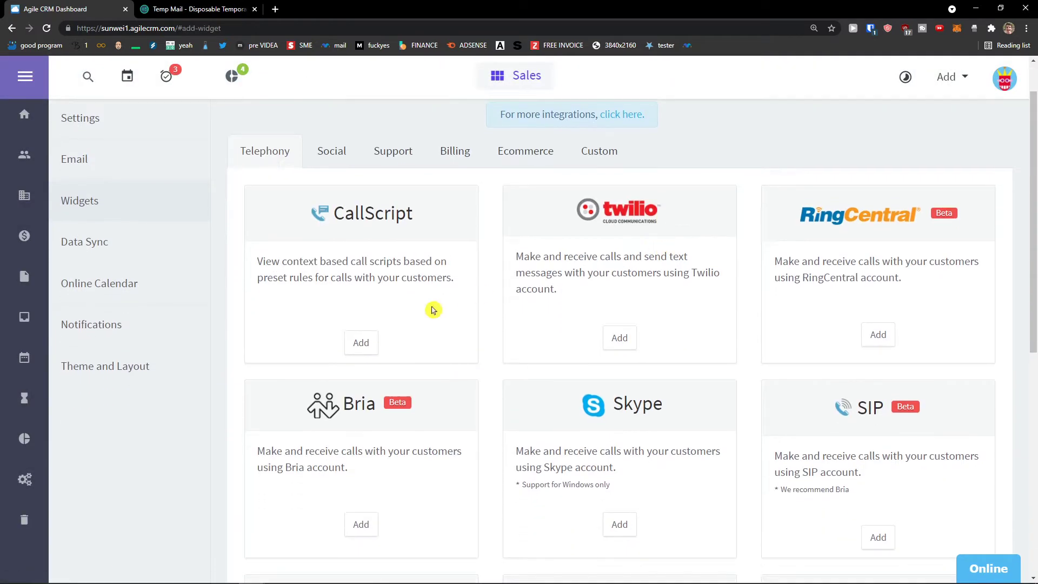
{"action": "middle_click", "coordinate": [483, 273]}
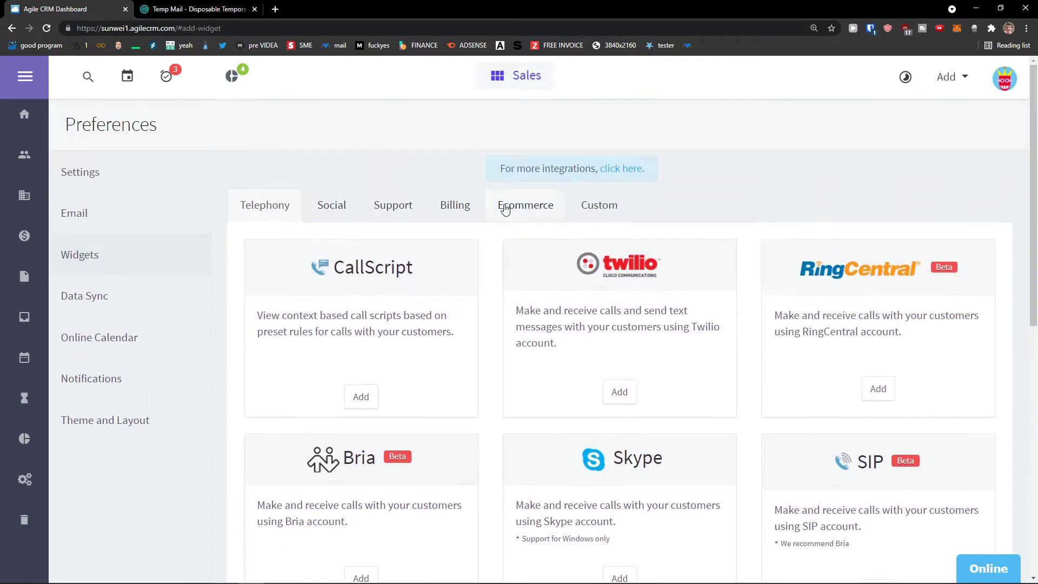
{"action": "left_click", "coordinate": [947, 80]}
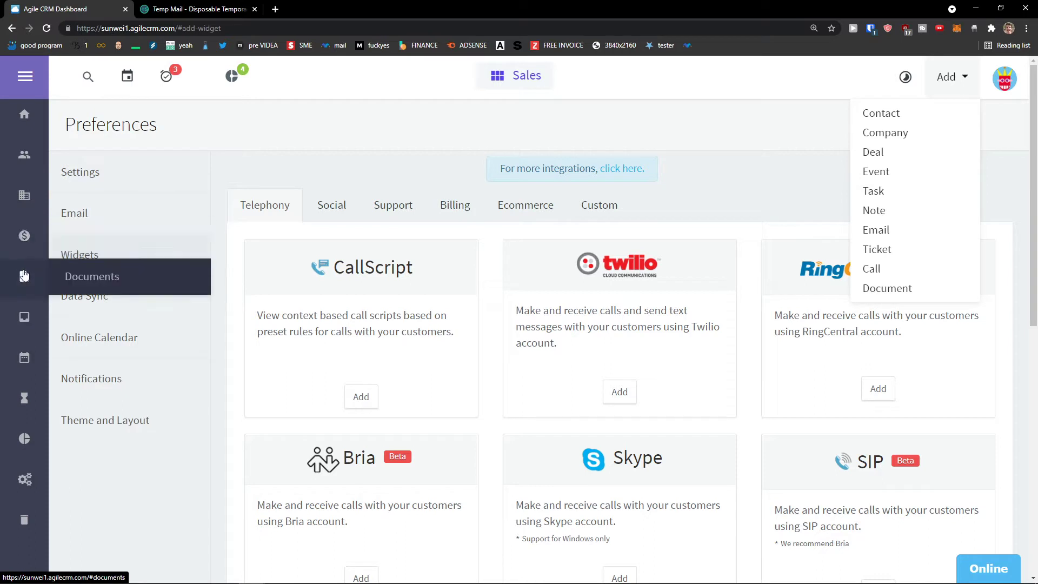
Go to Documents and start Add Document, then switch to the User Activities log.
{"action": "left_click", "coordinate": [24, 276]}
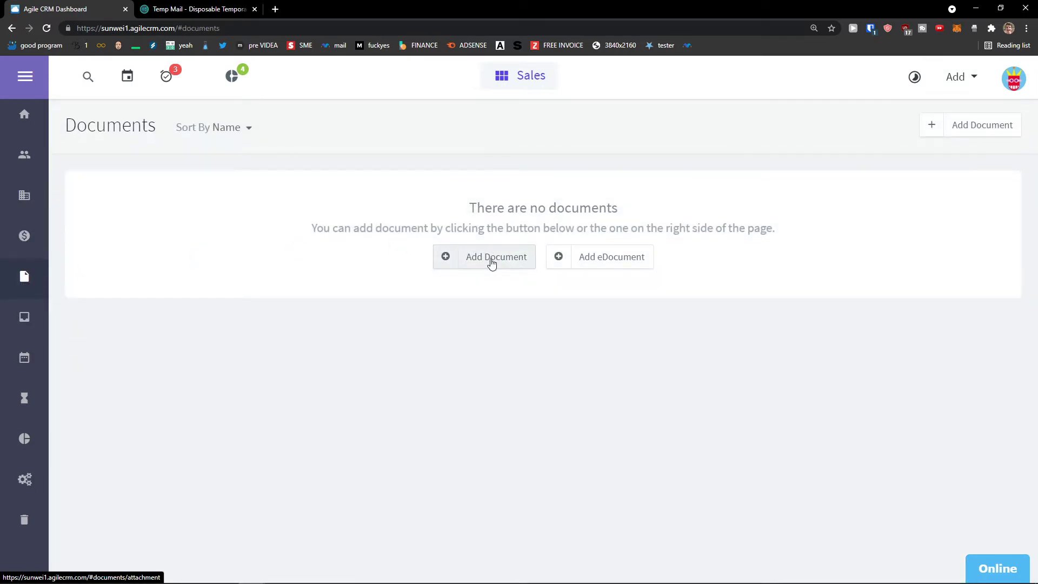
{"action": "left_click", "coordinate": [491, 259]}
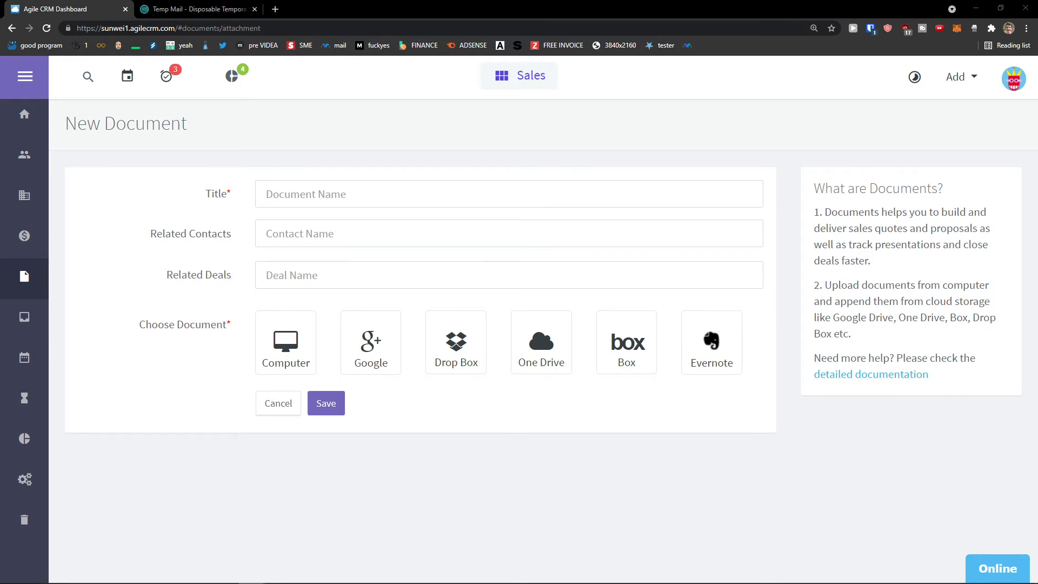
{"action": "left_click", "coordinate": [24, 398]}
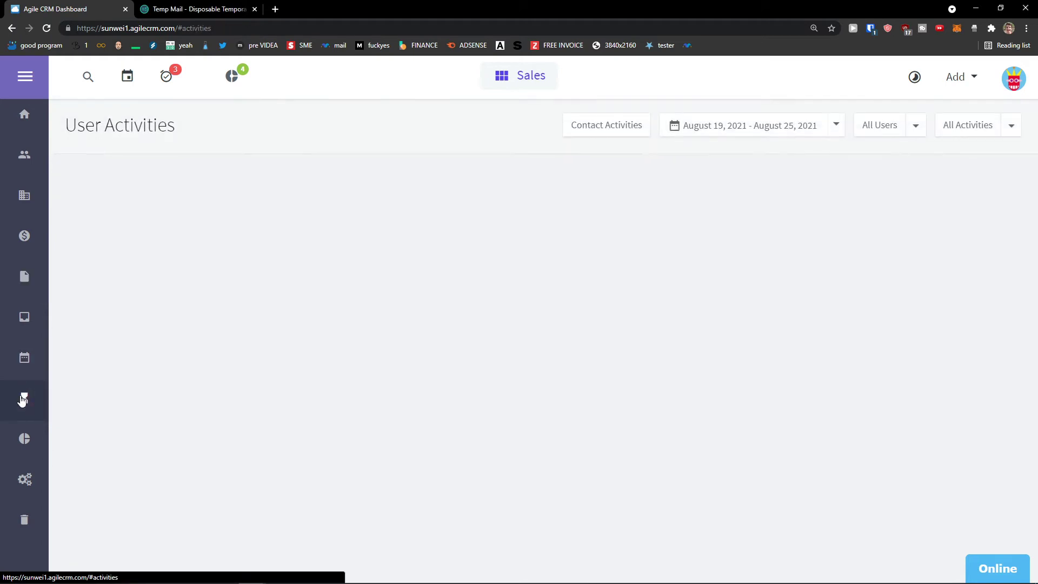
Scroll through the activity log, then return Home and scroll the Sales dashboard dashlets.
{"action": "scroll", "coordinate": [130, 374], "scroll_direction": "down", "scroll_amount": 1}
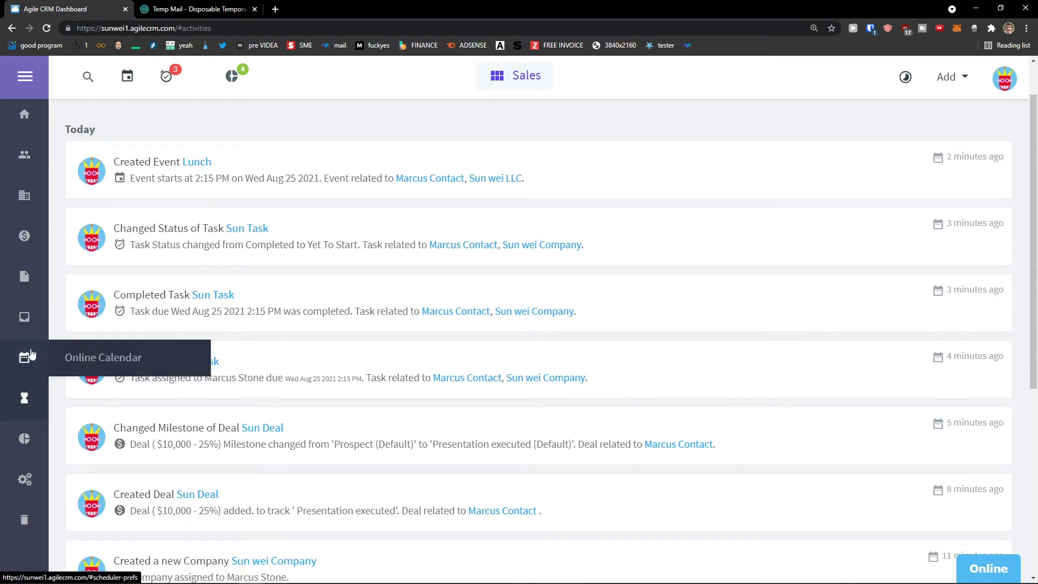
{"action": "scroll", "coordinate": [24, 481], "scroll_direction": "up", "scroll_amount": 1}
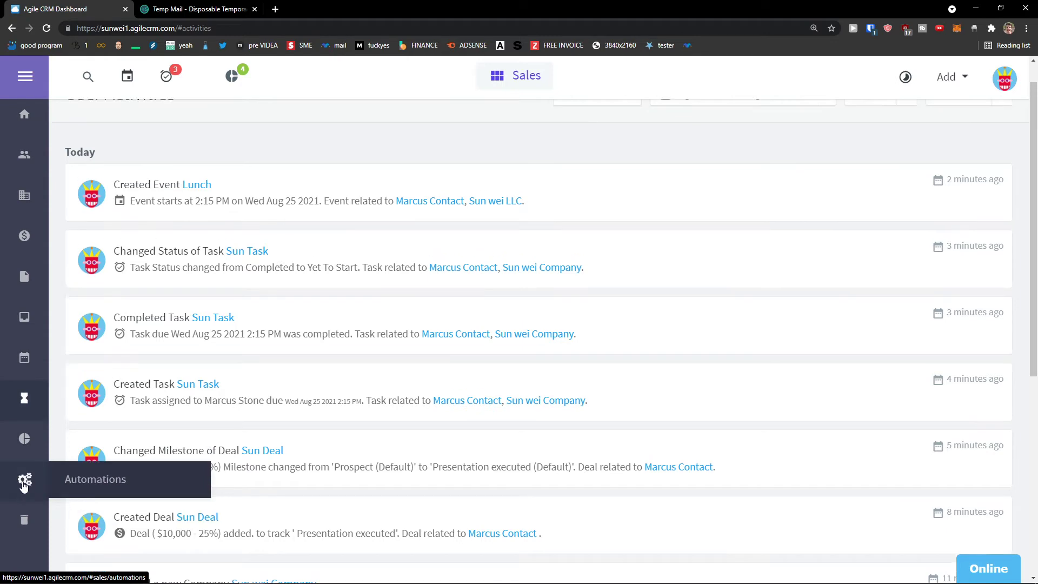
{"action": "left_click", "coordinate": [29, 125]}
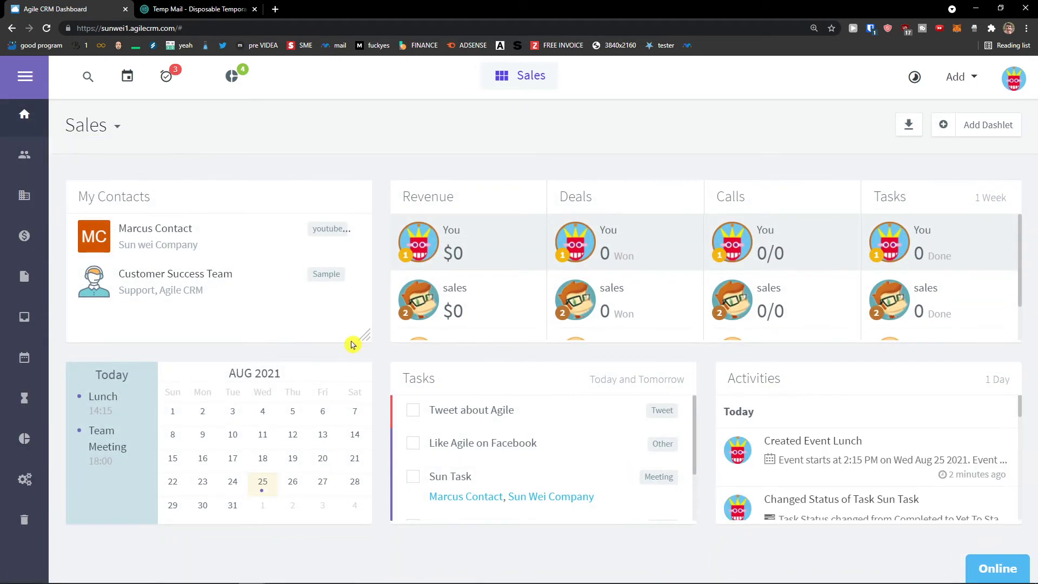
{"action": "scroll", "coordinate": [430, 331], "scroll_direction": "down", "scroll_amount": 1}
{"action": "scroll", "coordinate": [416, 330], "scroll_direction": "up", "scroll_amount": 1}
{"action": "scroll", "coordinate": [405, 332], "scroll_direction": "down", "scroll_amount": 1}
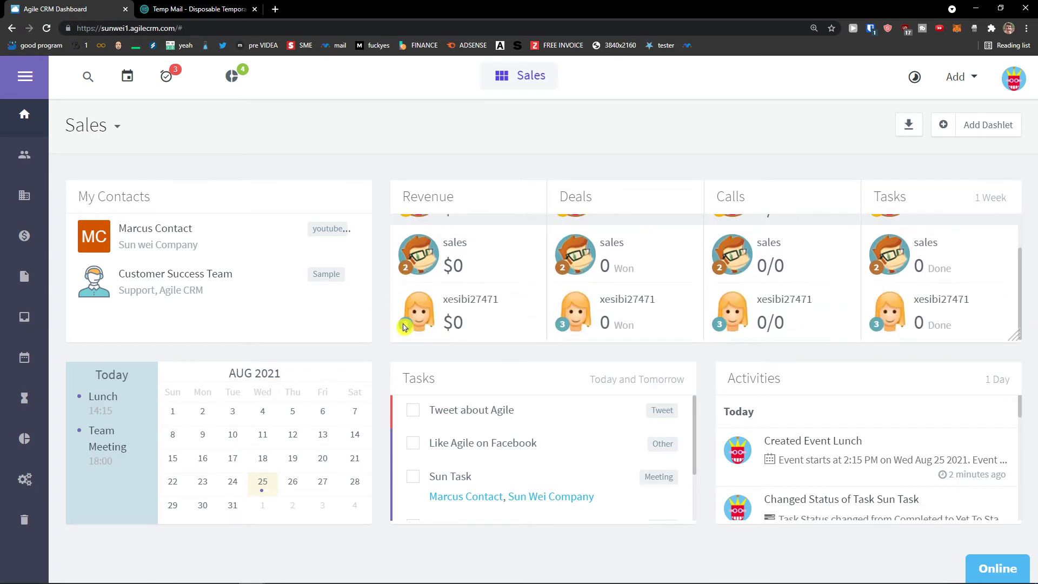
{"action": "scroll", "coordinate": [405, 331], "scroll_direction": "up", "scroll_amount": 1}
{"action": "scroll", "coordinate": [404, 328], "scroll_direction": "down", "scroll_amount": 1}
{"action": "scroll", "coordinate": [404, 327], "scroll_direction": "up", "scroll_amount": 1}
{"action": "scroll", "coordinate": [404, 328], "scroll_direction": "down", "scroll_amount": 1}
{"action": "scroll", "coordinate": [404, 328], "scroll_direction": "up", "scroll_amount": 1}
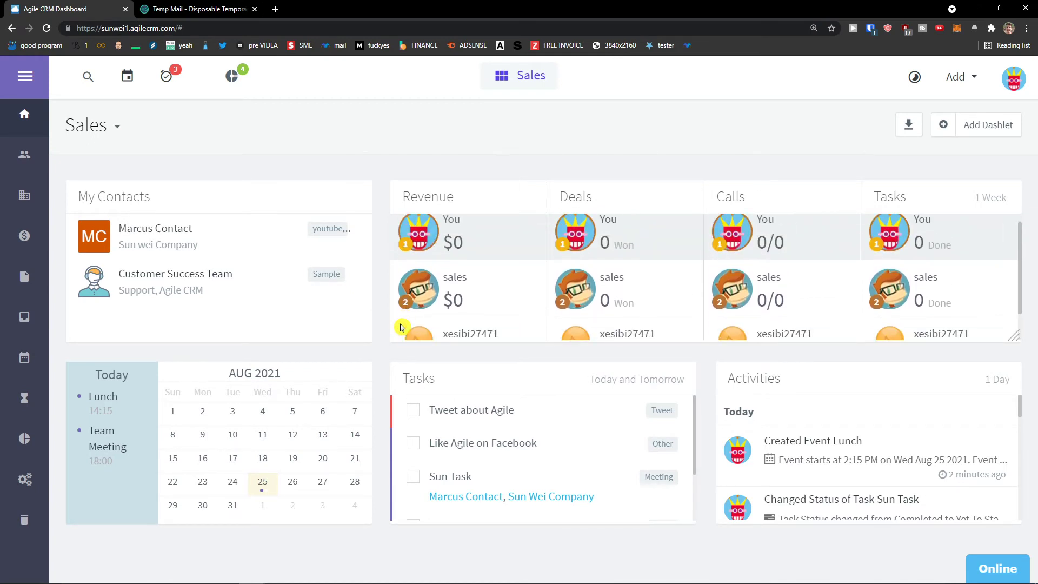
{"action": "scroll", "coordinate": [404, 327], "scroll_direction": "down", "scroll_amount": 1}
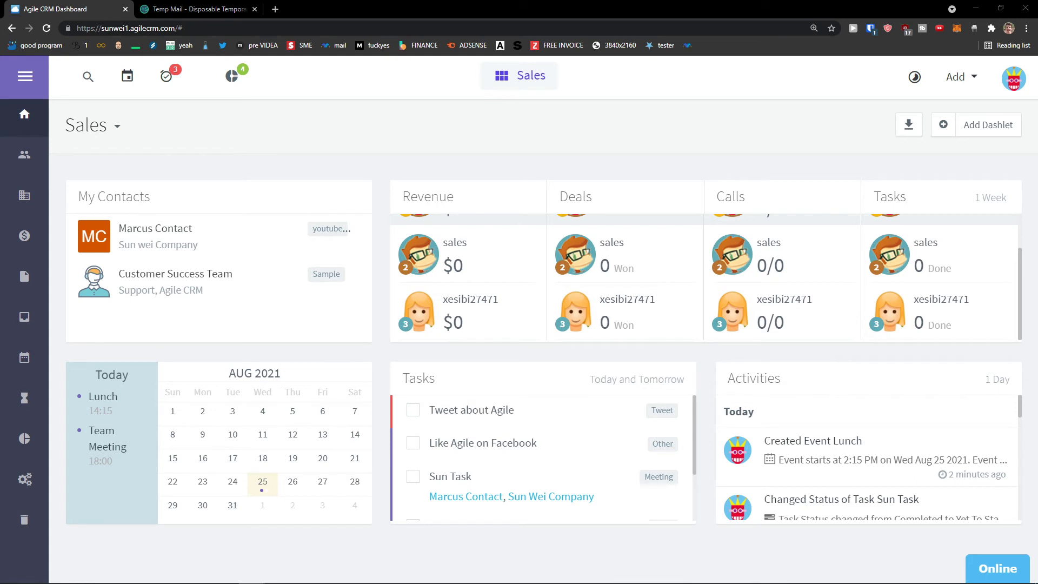